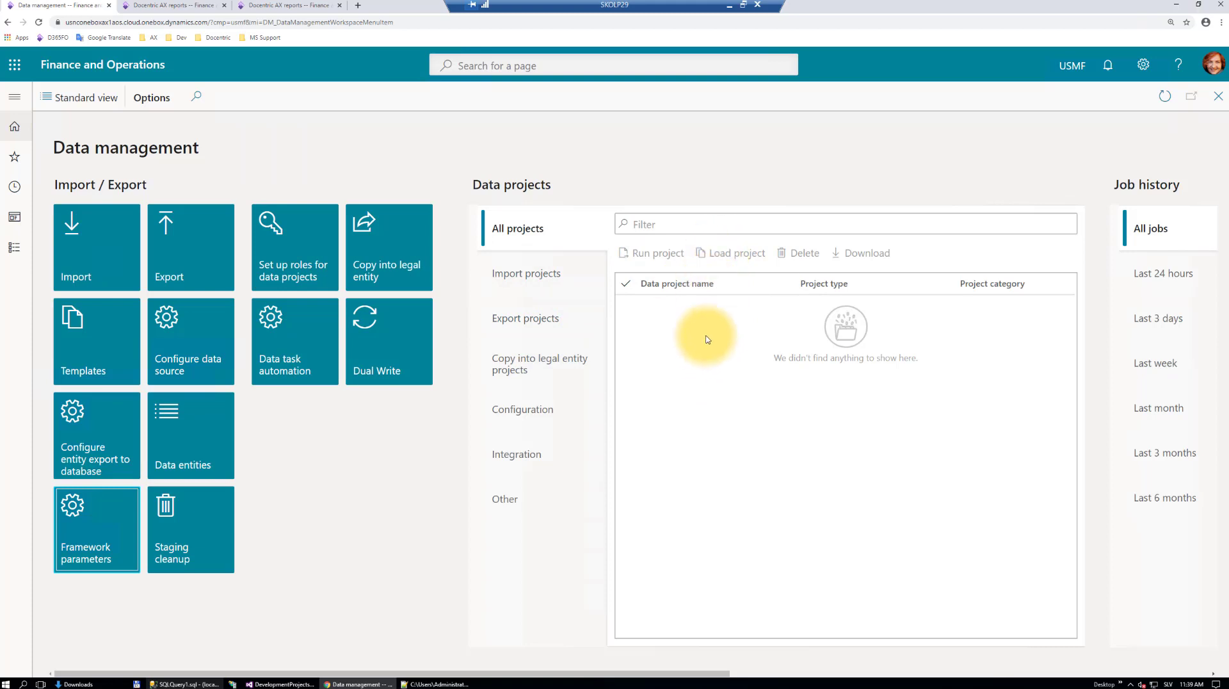
Create a copy into legal entity project with group name PrintMgmtCopyToLegalEntity and description "Print management copy to legal entity".
left_click(382, 250)
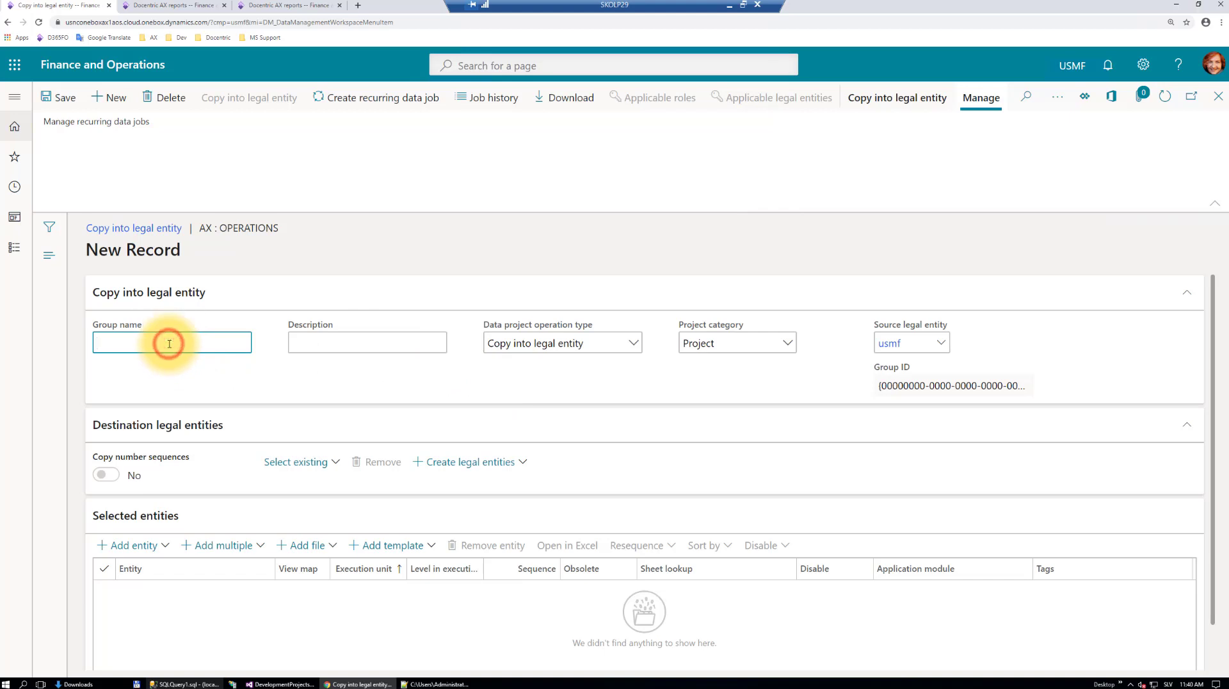
type("PrintMgmtCopyToLegalEntity")
left_click(324, 340)
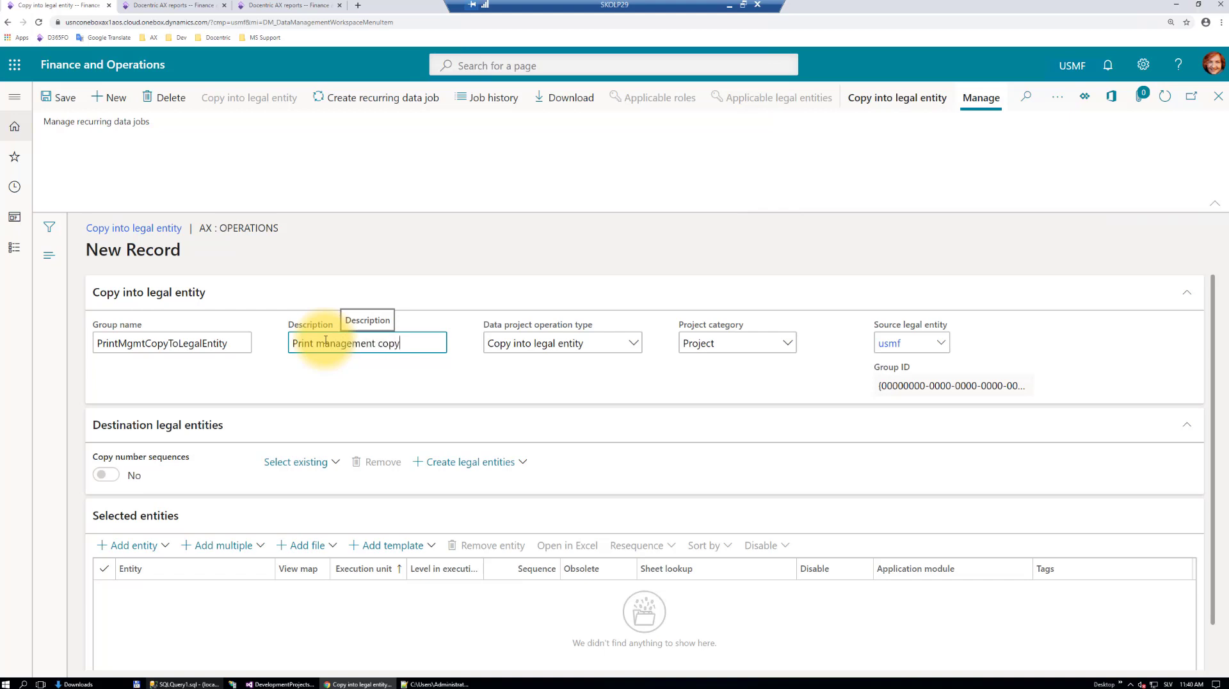
type("Print management copy to legal entity")
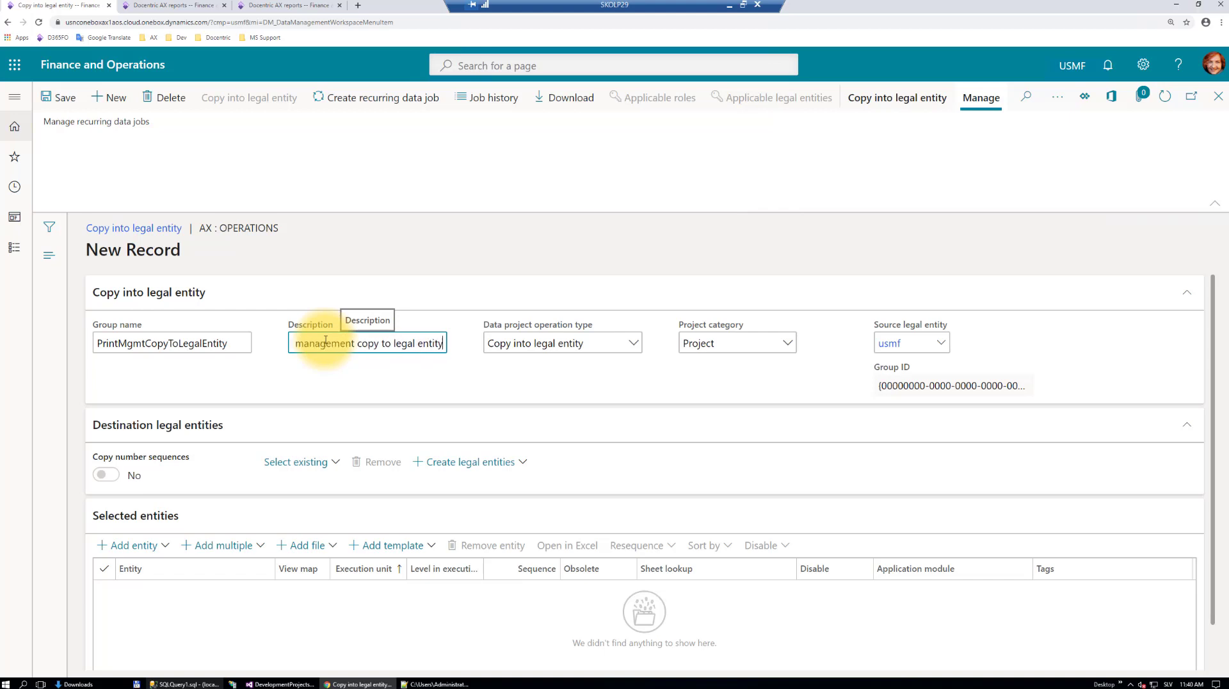
Keep the data project operation type as Copy into legal entity and set the project category to Configuration.
left_click(635, 344)
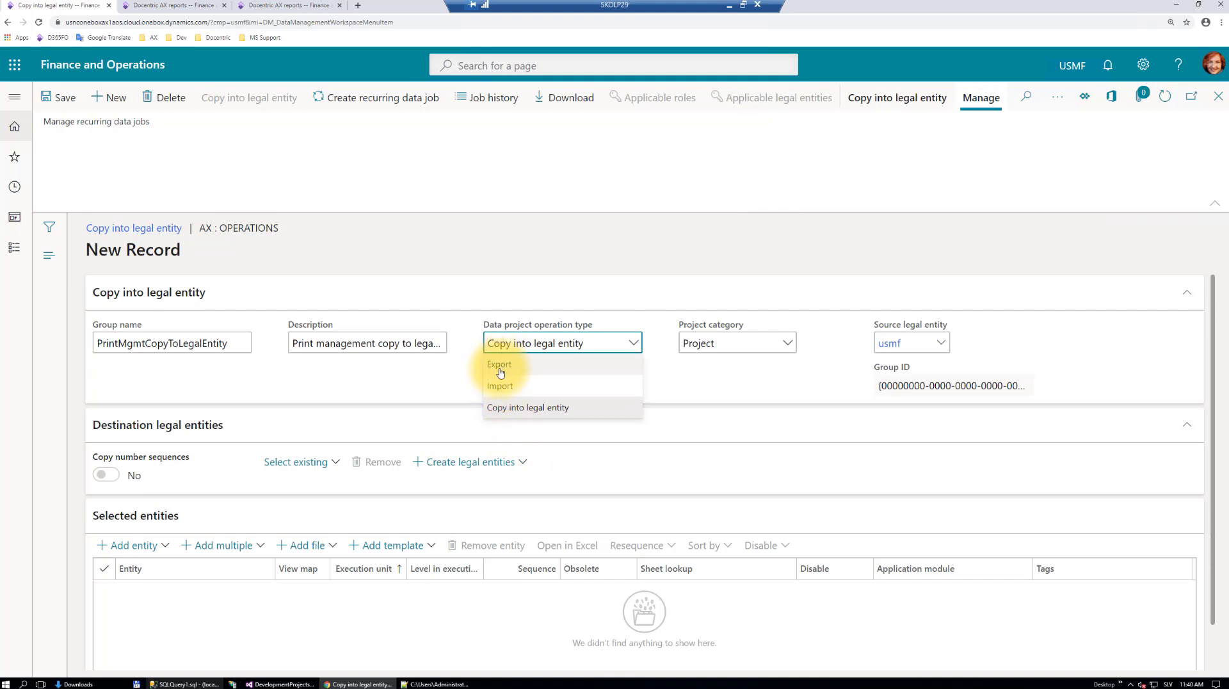
left_click(781, 386)
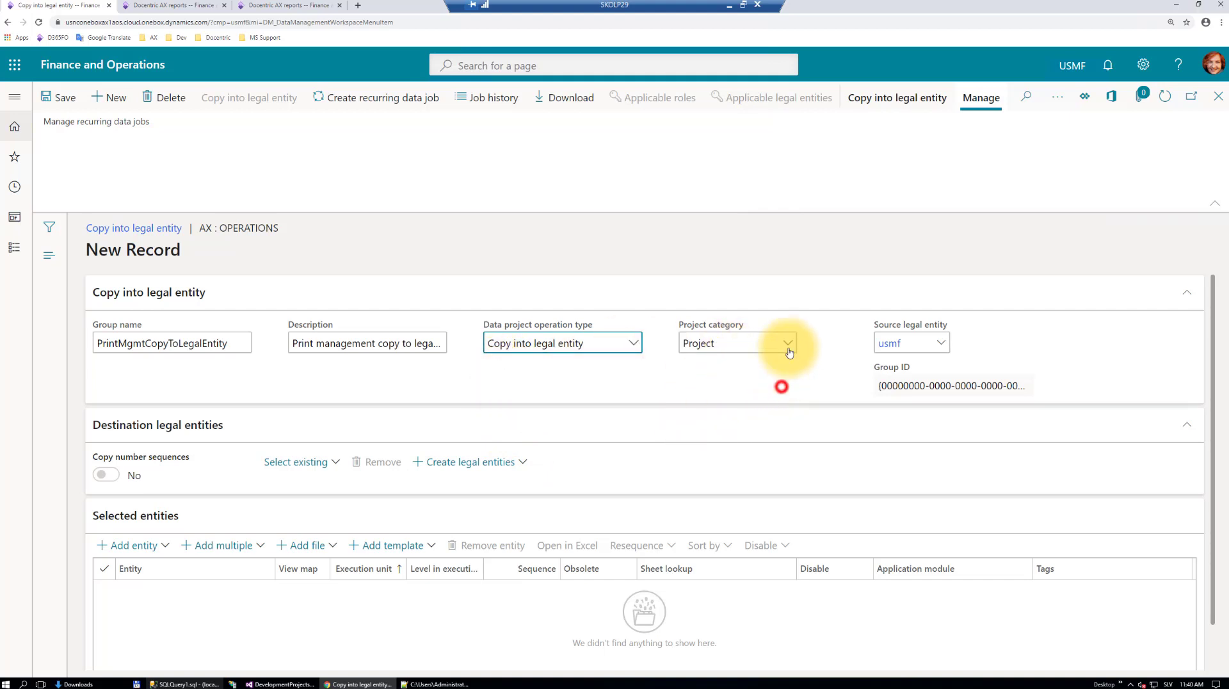
left_click(787, 343)
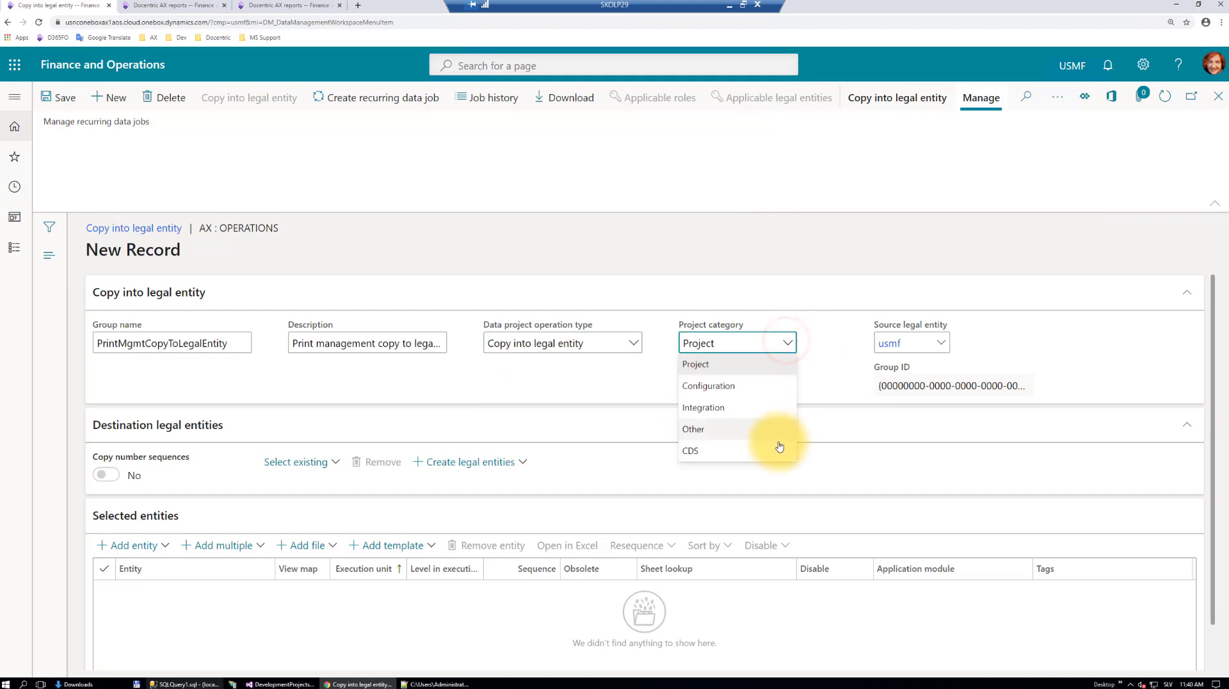
left_click(702, 384)
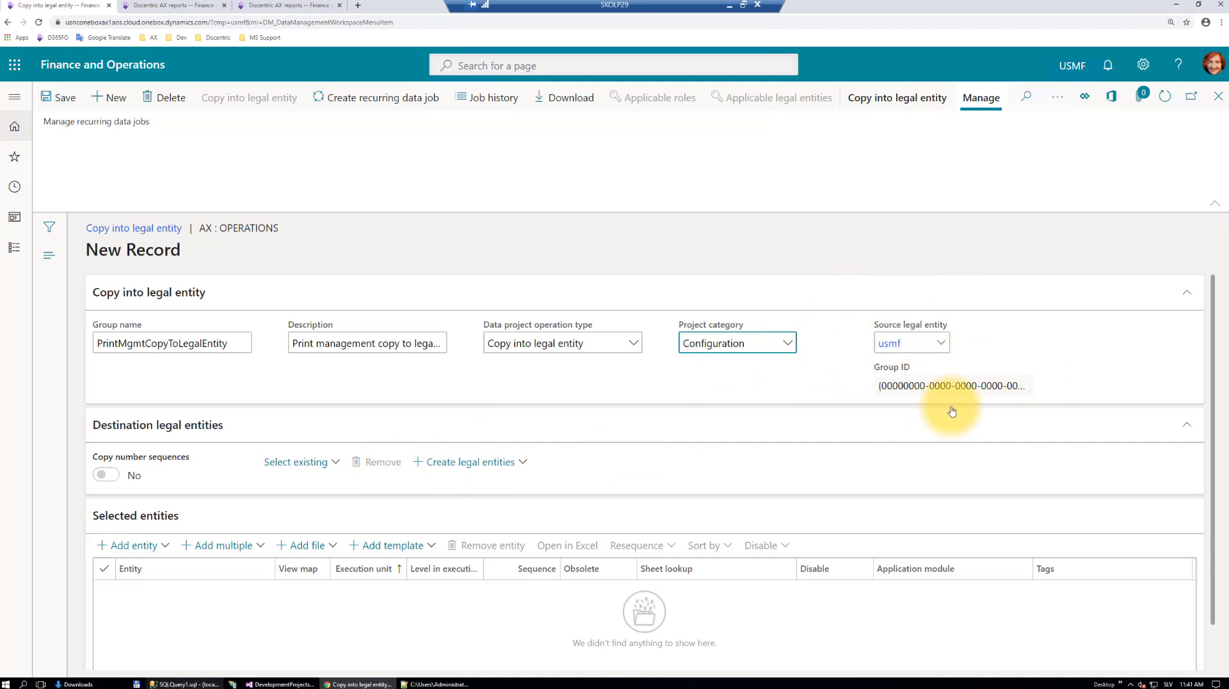
Add the existing company USPI (Contoso Process Industry) as the destination legal entity.
left_click(339, 464)
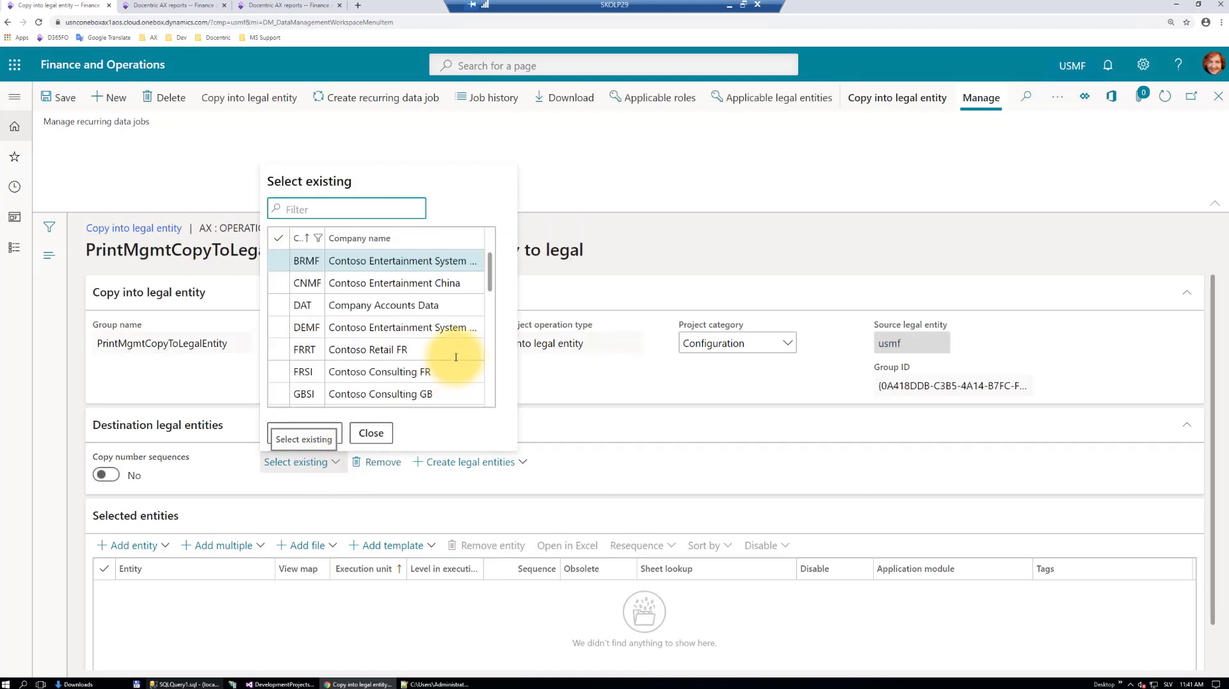
scroll(442, 363, "down", 3)
scroll(441, 359, "down", 3)
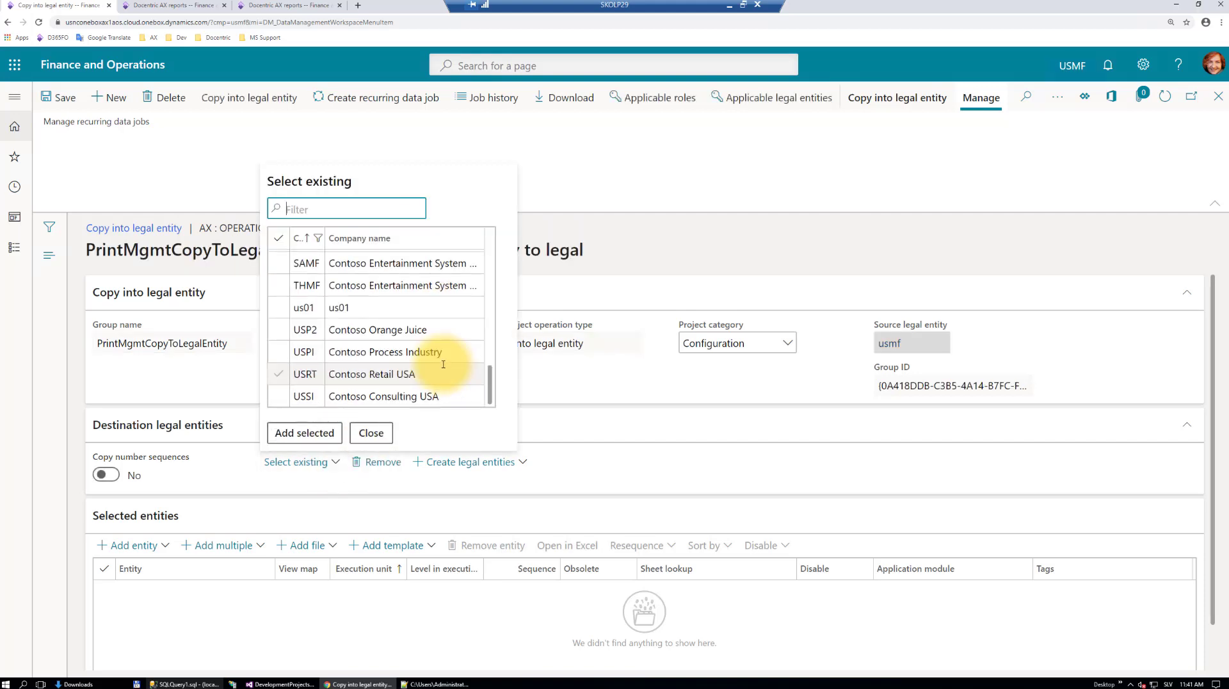
left_click(279, 351)
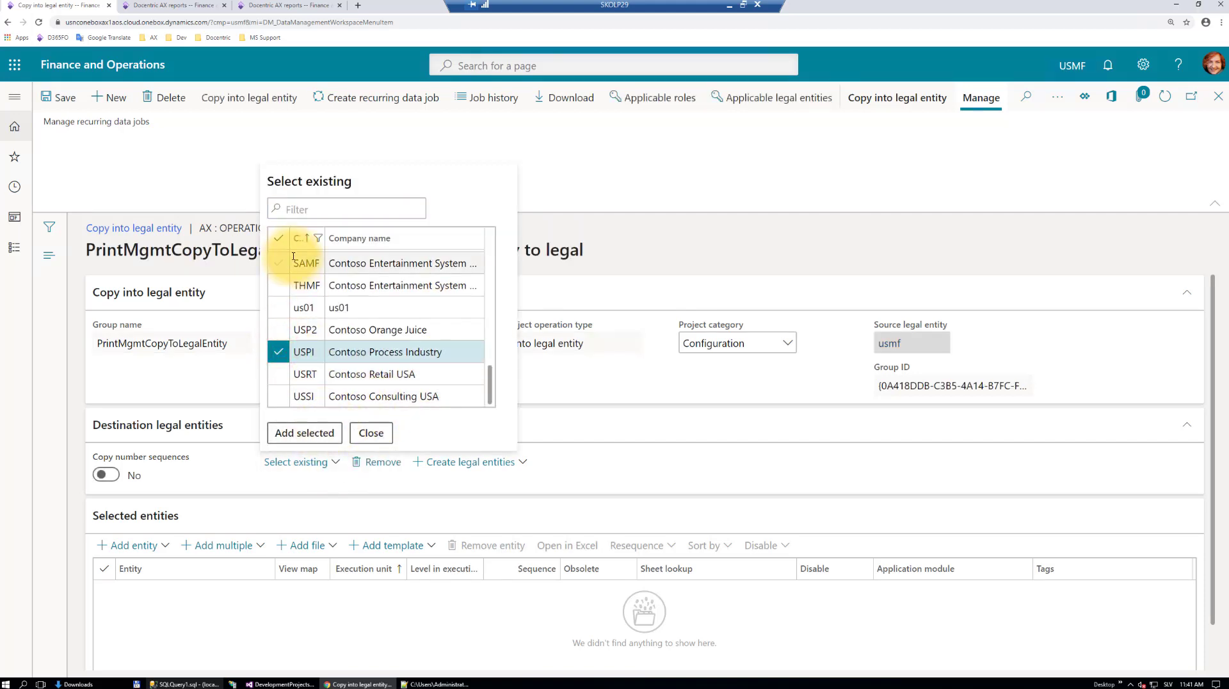
left_click(304, 432)
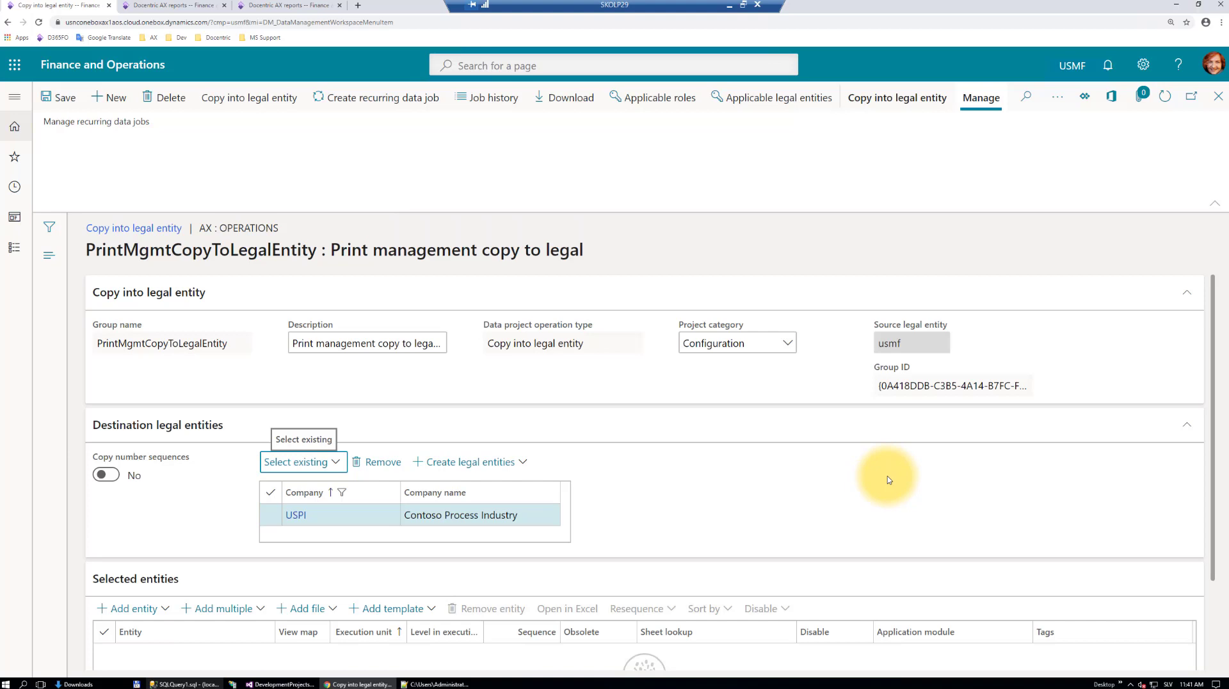
Add the Docentric Print Management Settings entity to the project's selected entities.
scroll(888, 479, "down", 2)
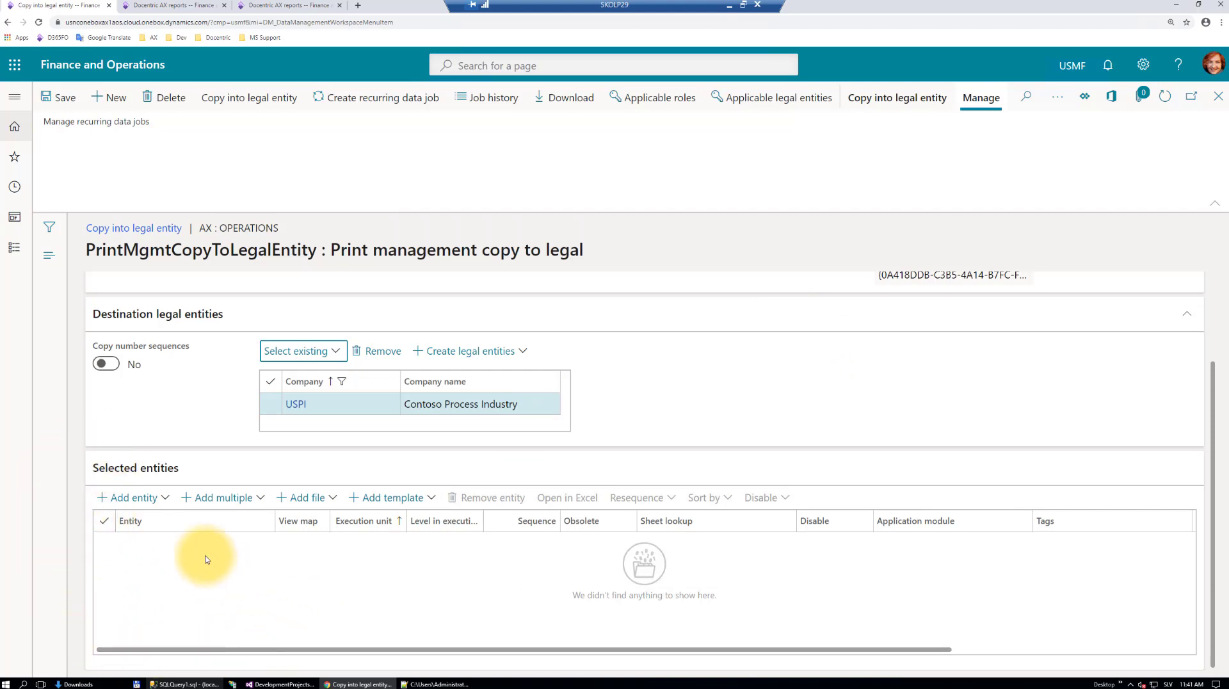
left_click(166, 498)
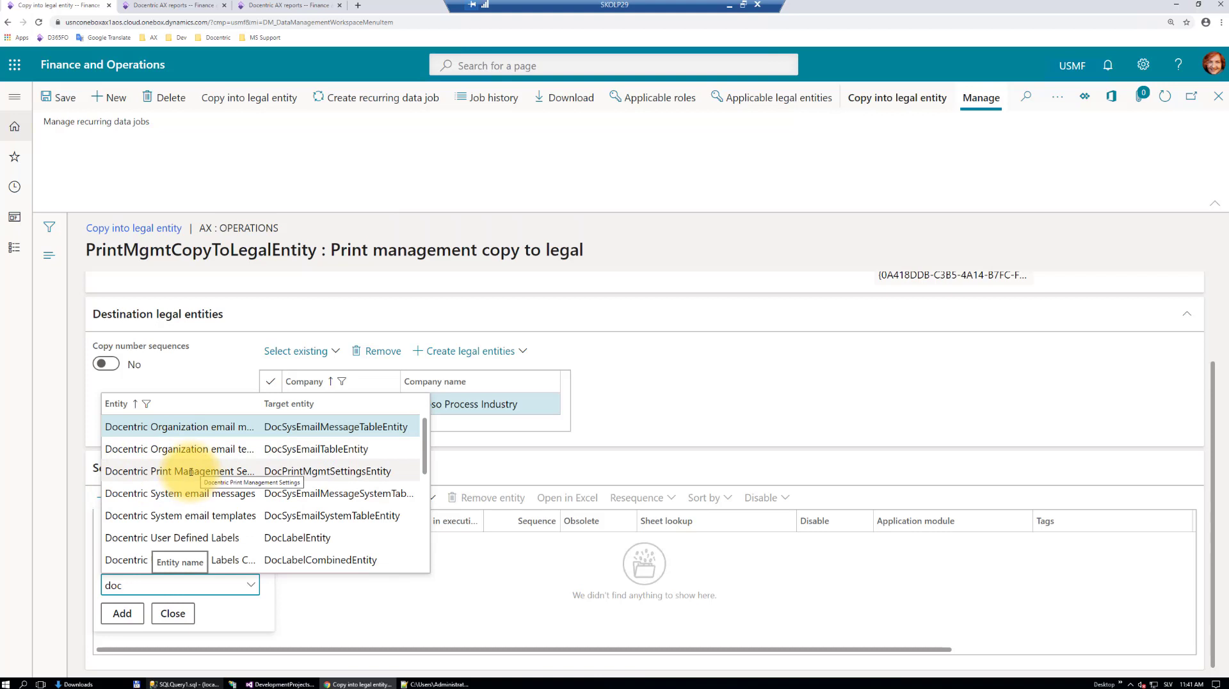
left_click(190, 472)
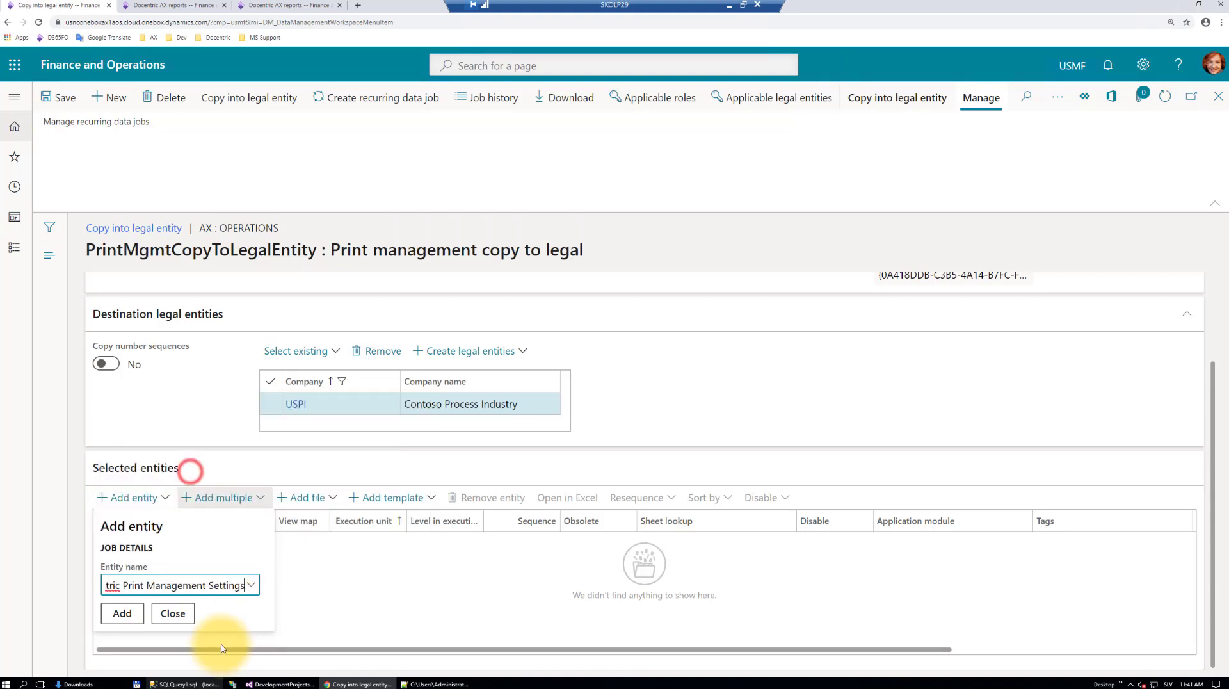
left_click(122, 612)
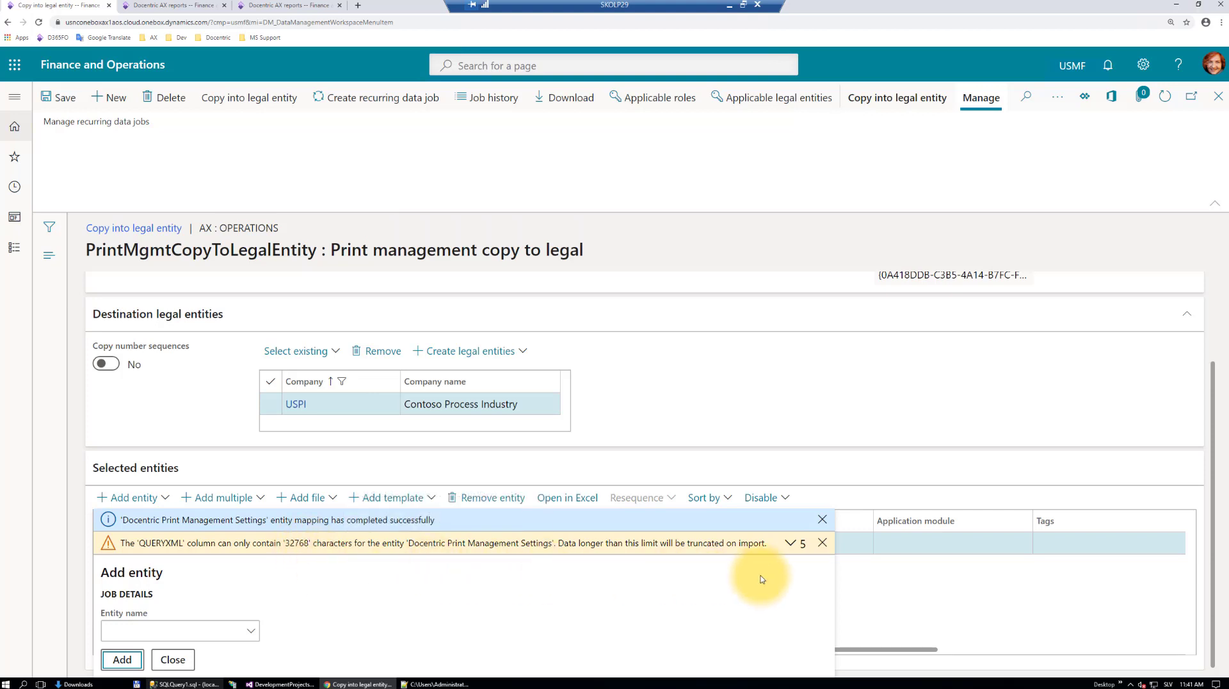
left_click(894, 599)
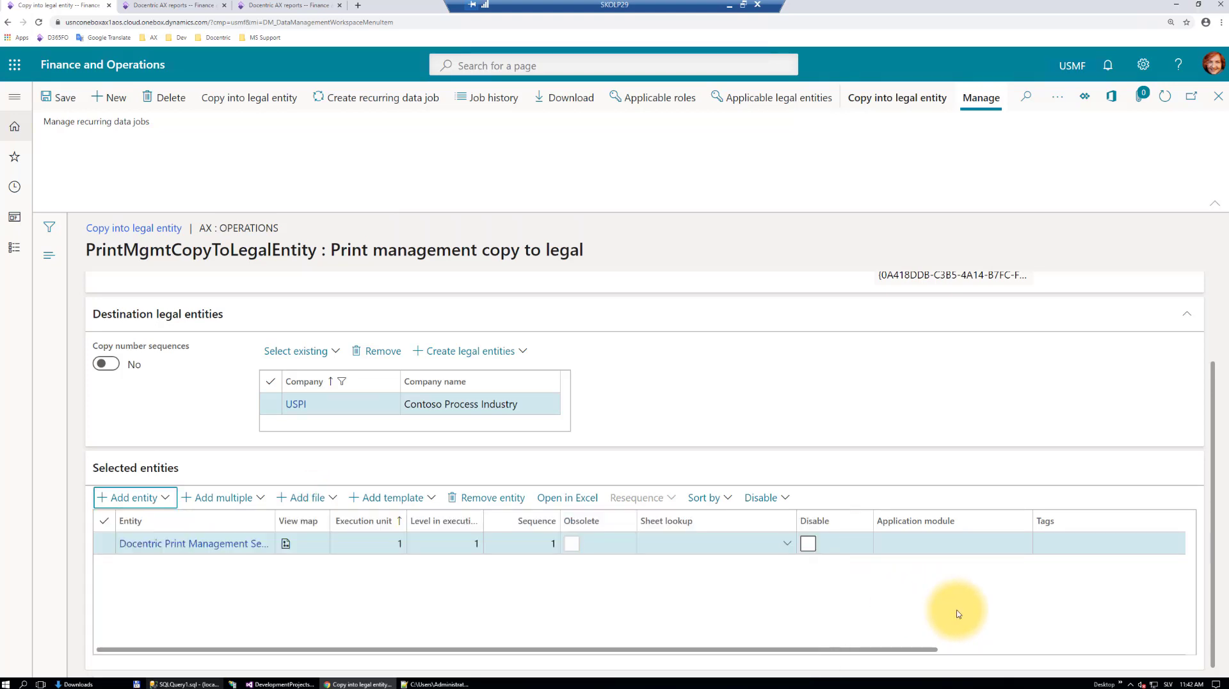
Filter the Docentric Print Management Settings entity with an added range on Document type set to Customer invoice.
scroll(800, 480, "up", 3)
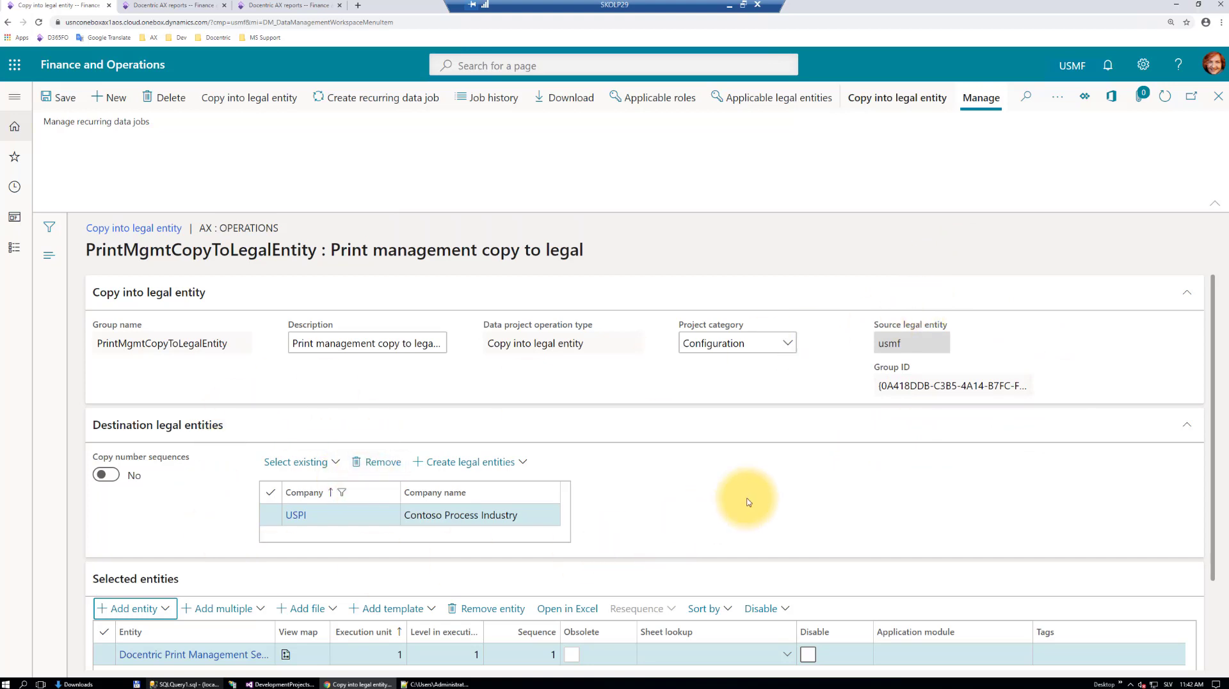
scroll(768, 473, "down", 2)
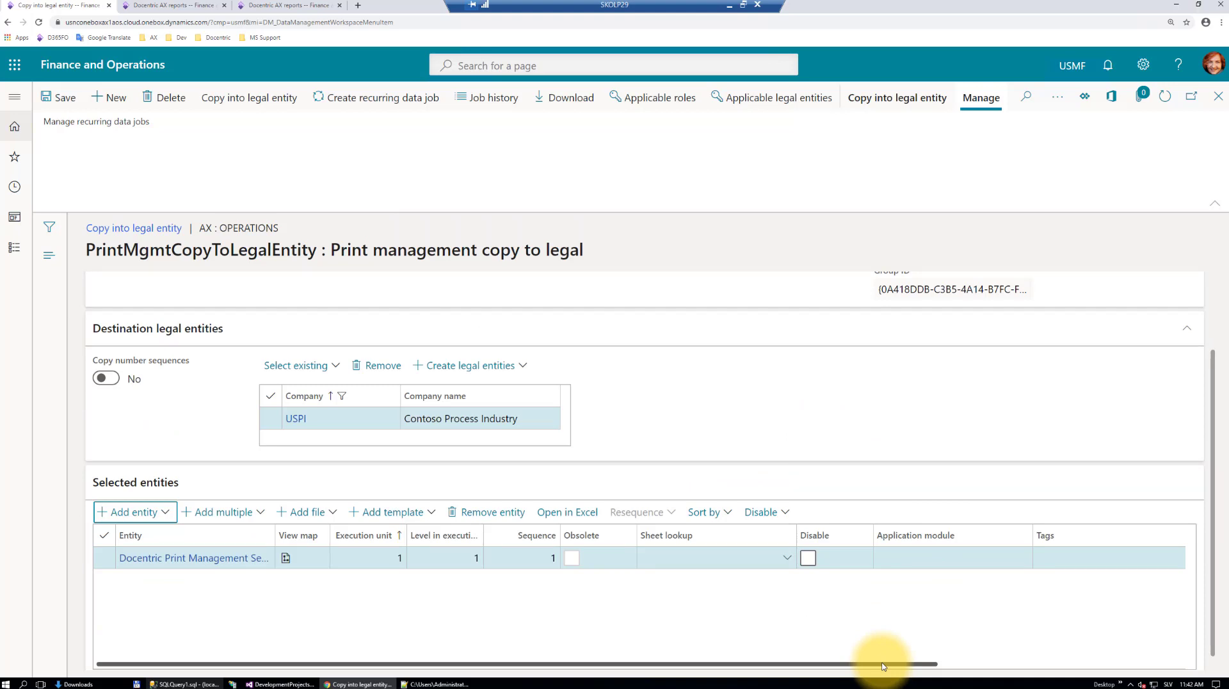
left_click_drag(883, 666, 1179, 665)
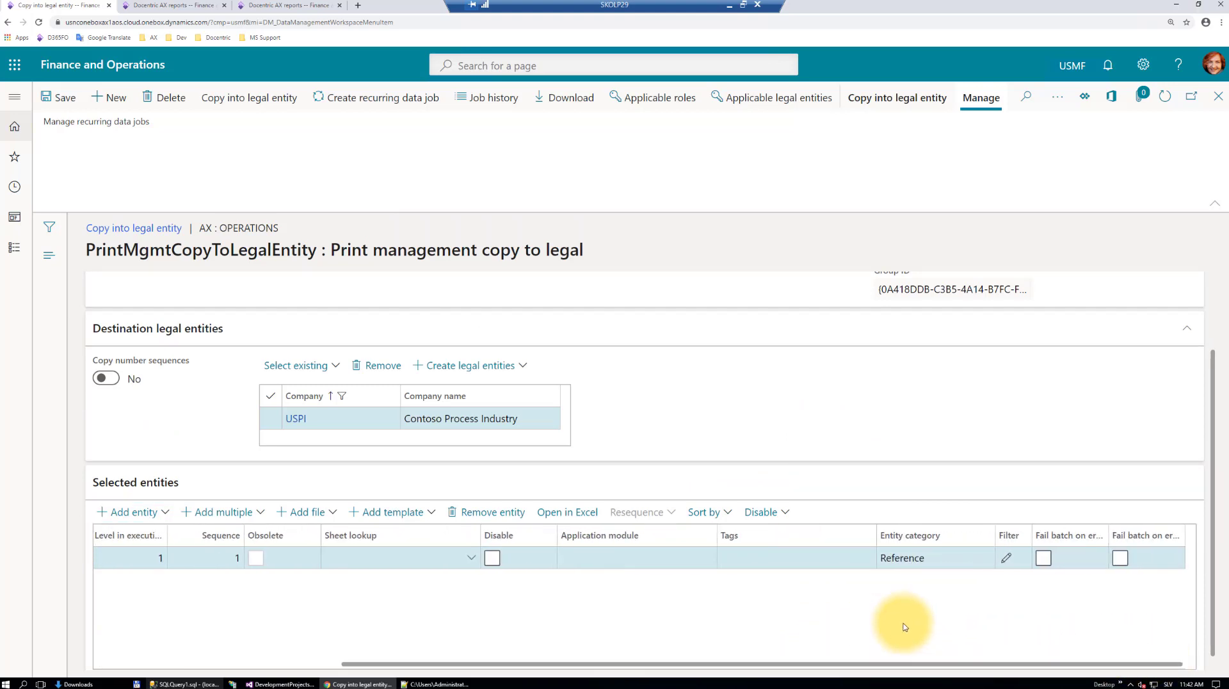
left_click(1007, 561)
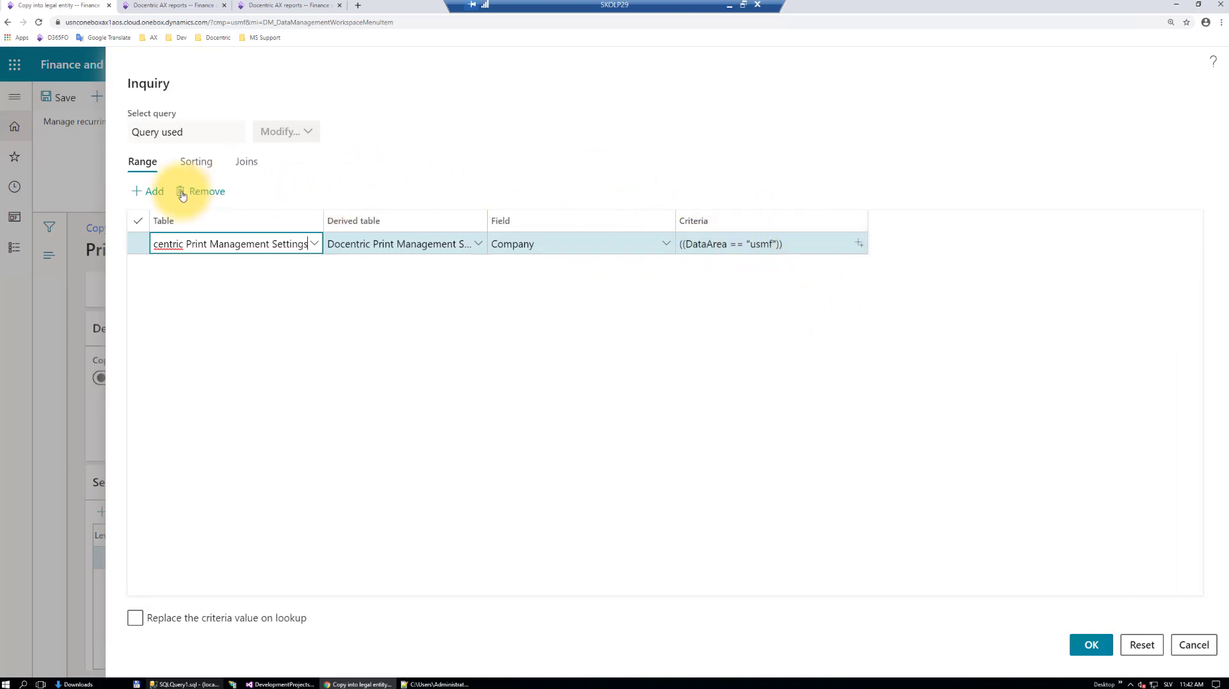
left_click(160, 192)
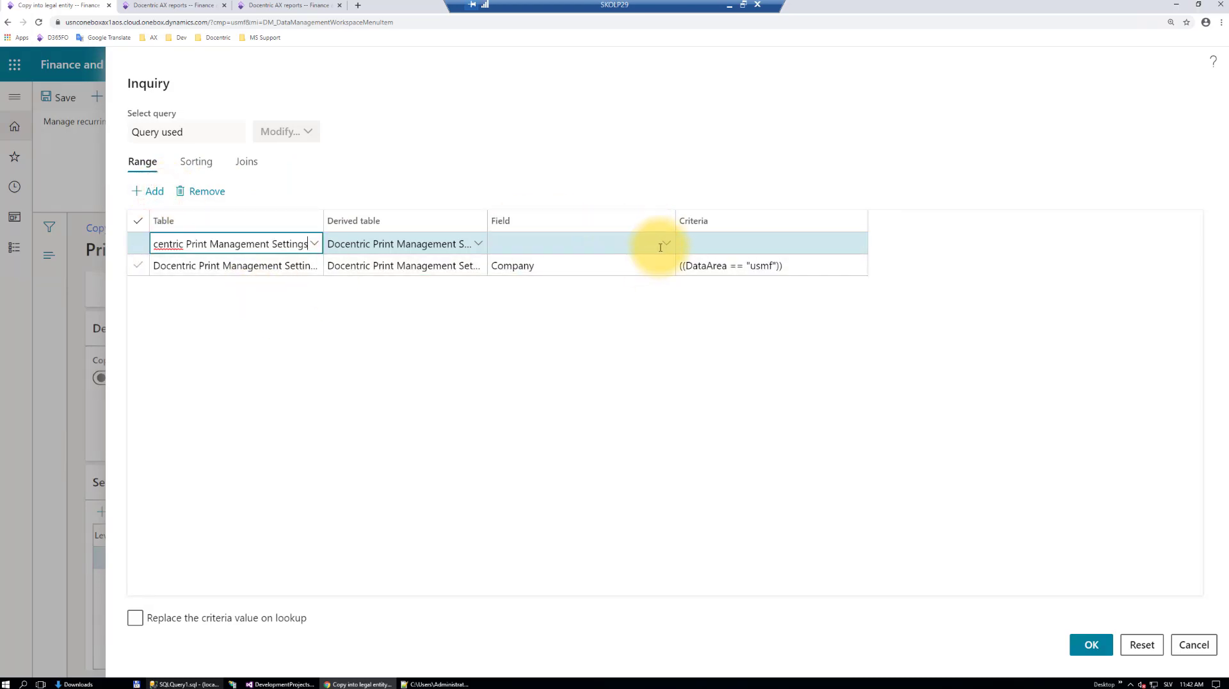
left_click(666, 246)
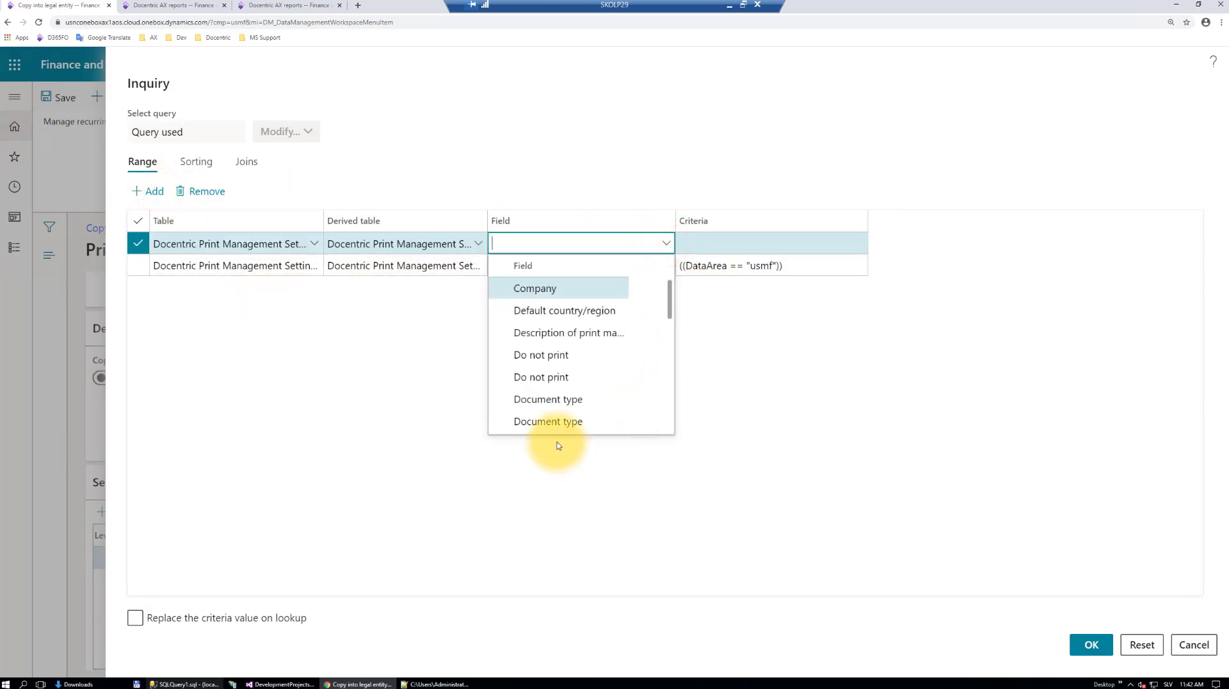
left_click(531, 398)
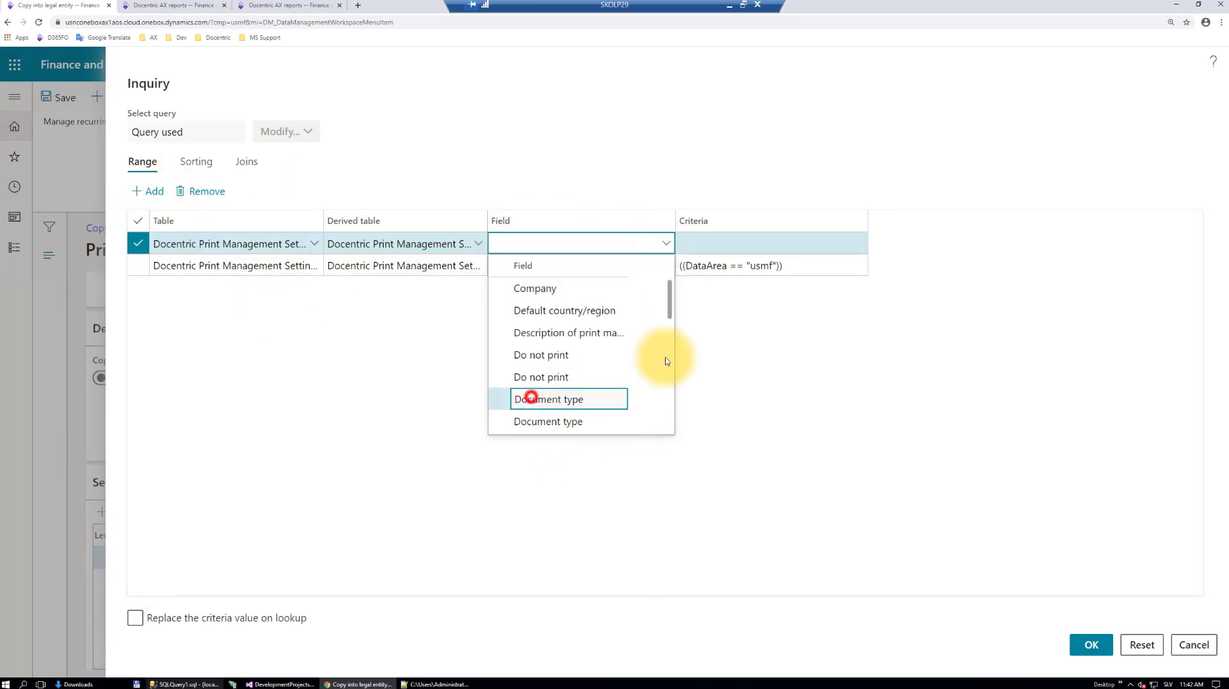
left_click(858, 245)
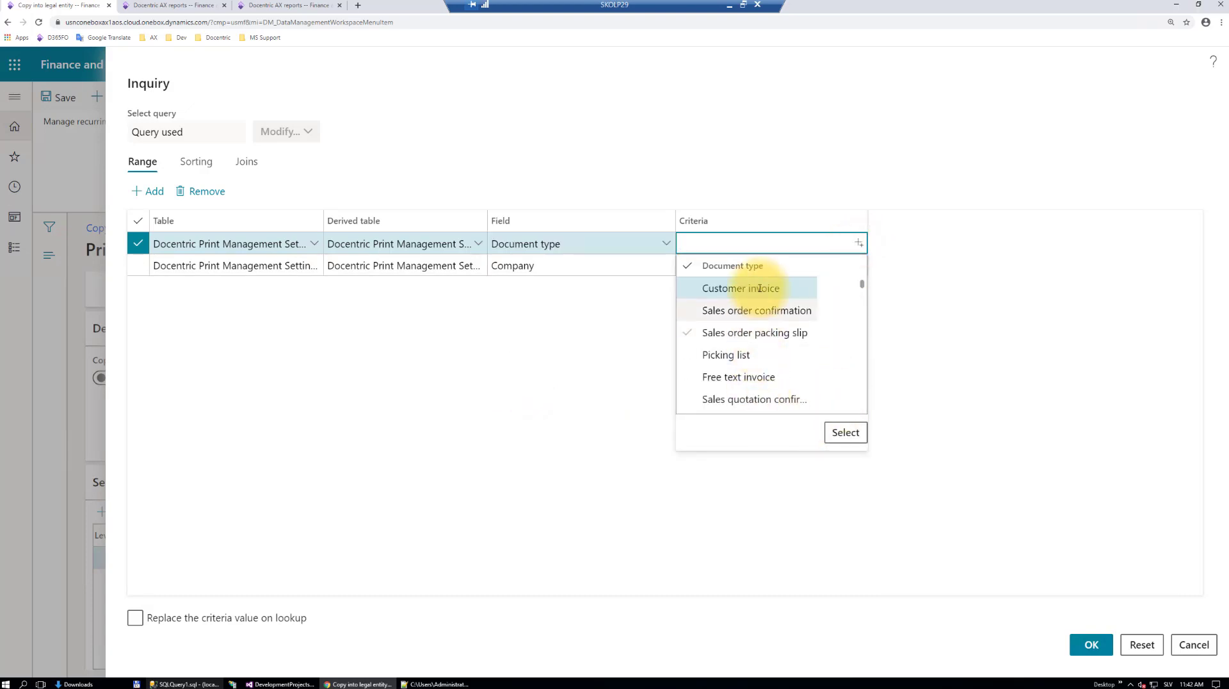
left_click(743, 292)
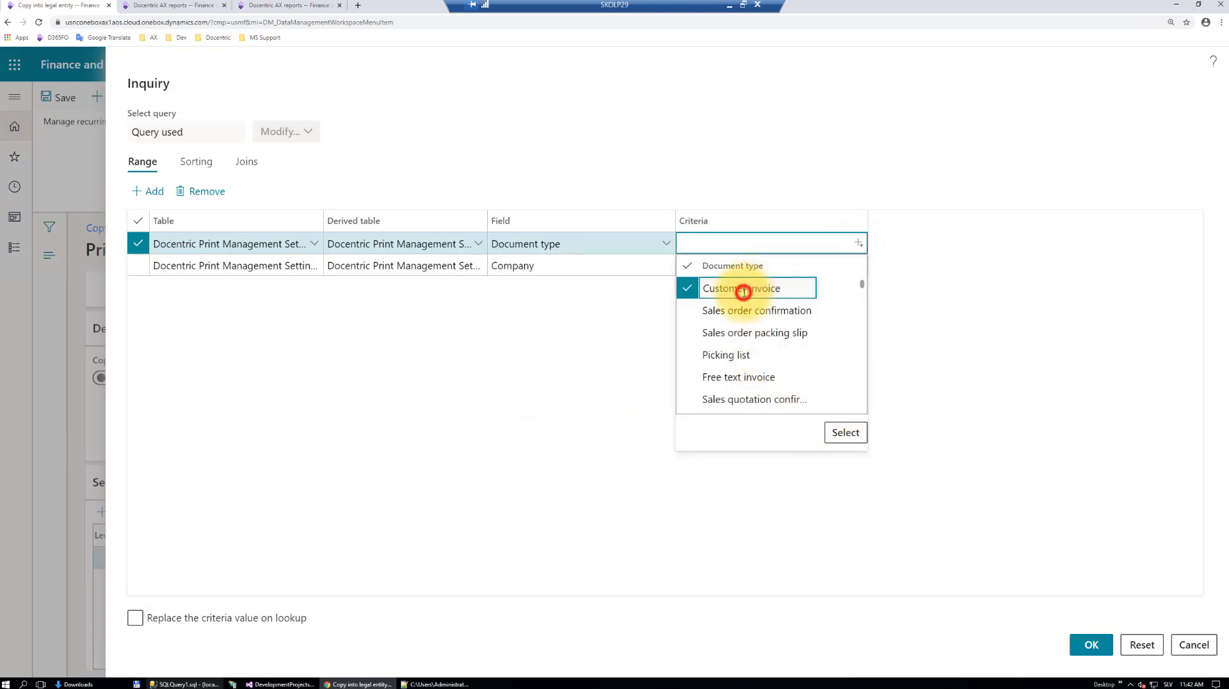
left_click(844, 434)
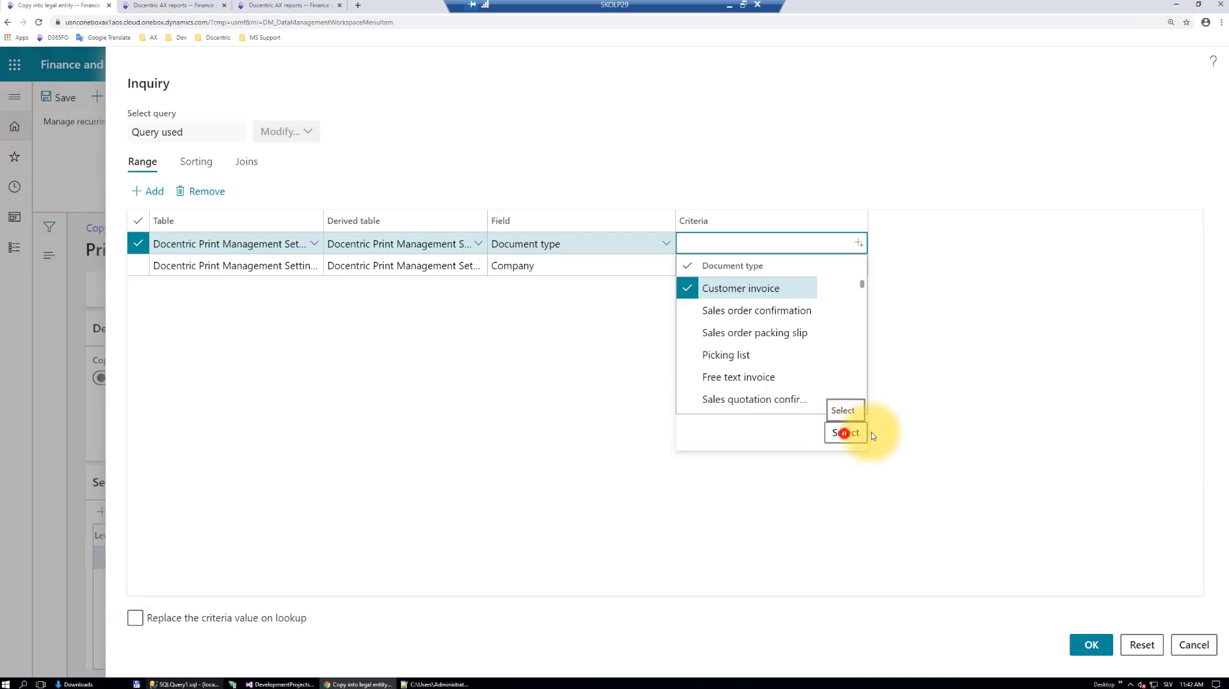
left_click(1086, 645)
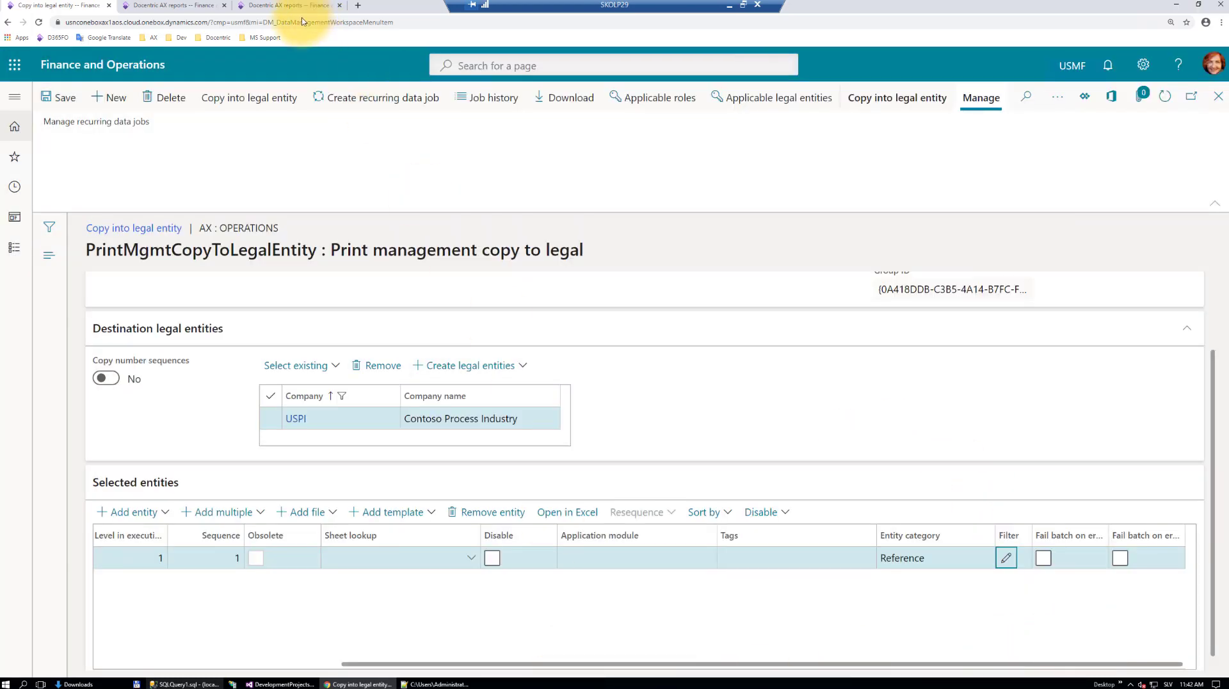
Switch to the USMF Docentric AX reports page, open its print management setup and expand the Customer invoice document.
left_click(165, 6)
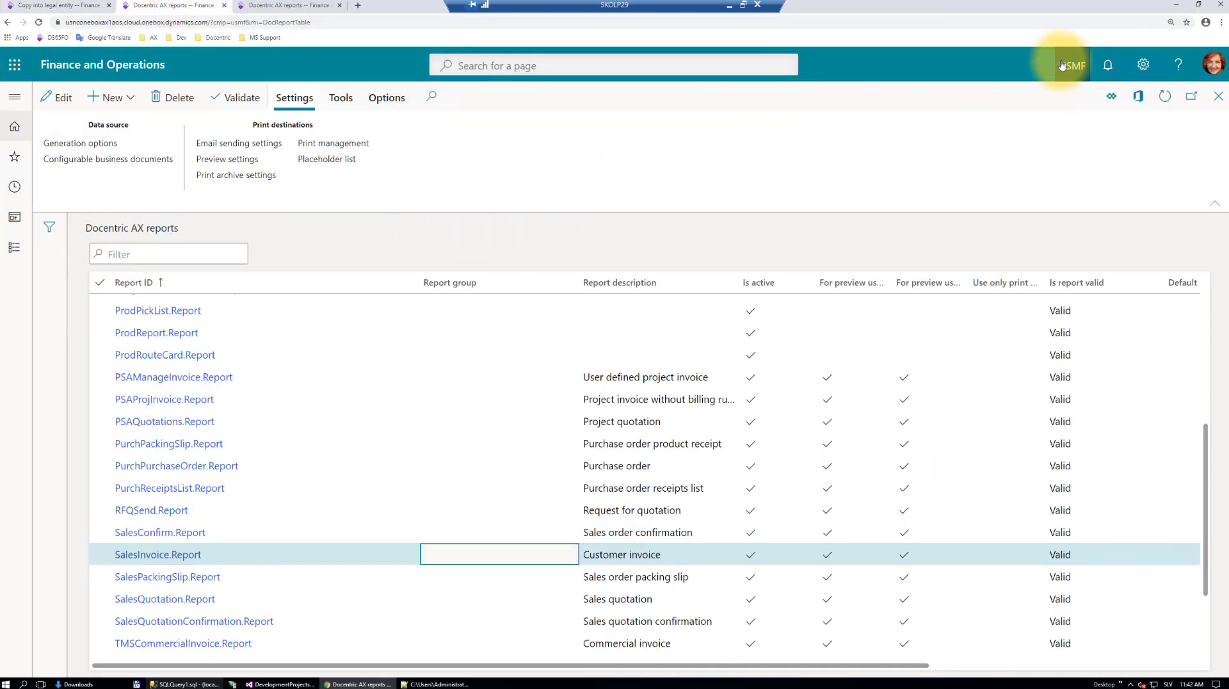
left_click(327, 143)
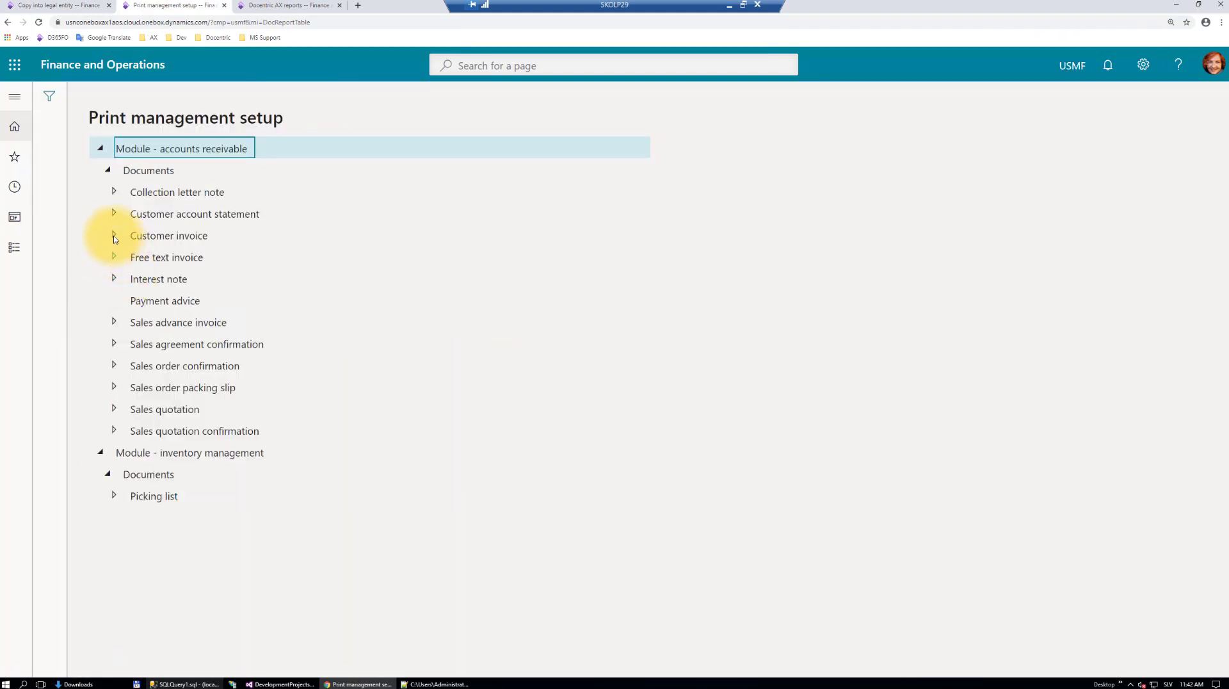
left_click(112, 234)
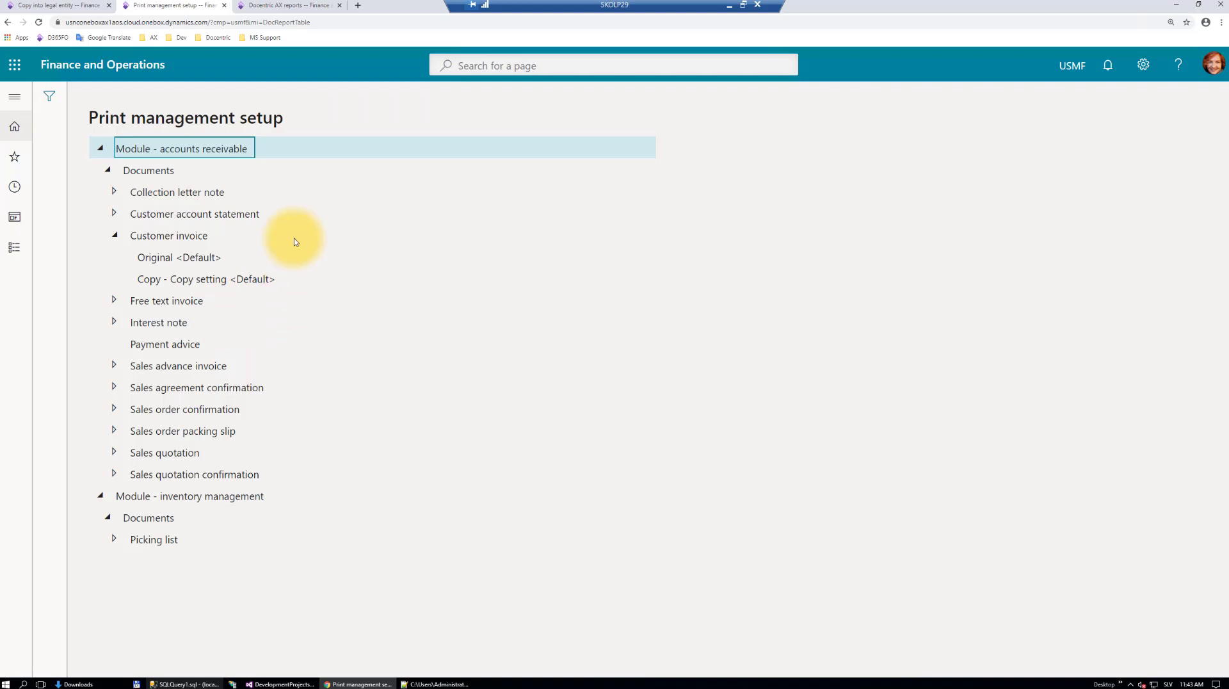
left_click(72, 6)
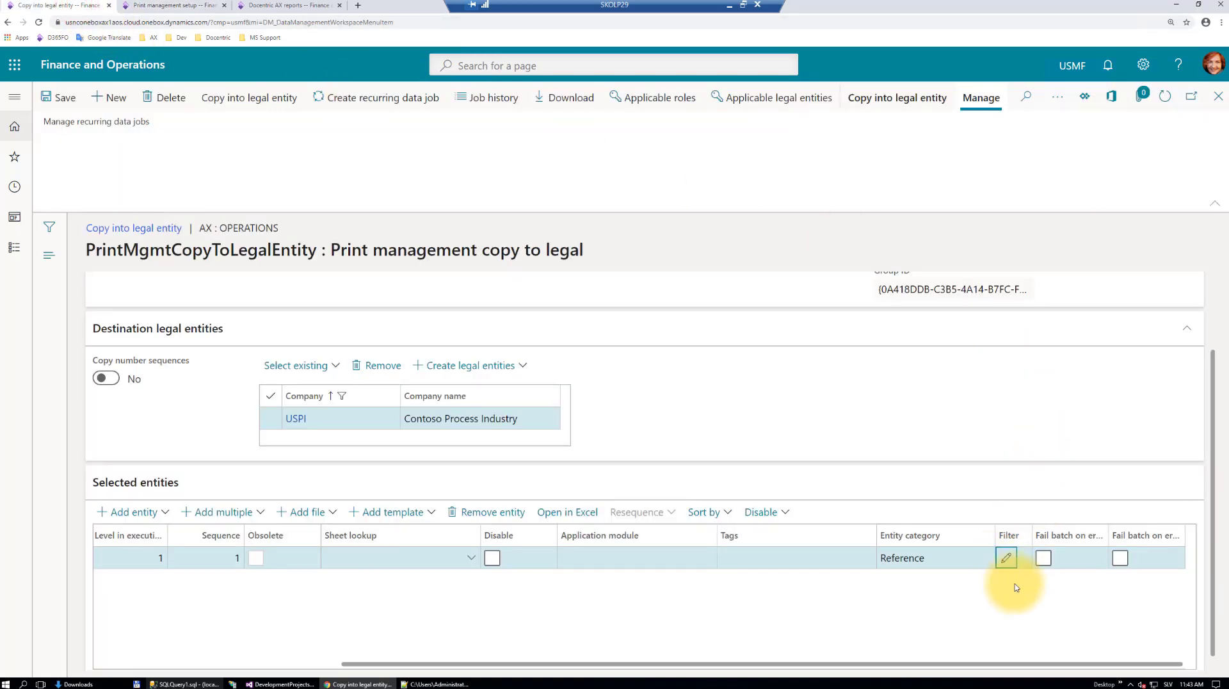
left_click(182, 6)
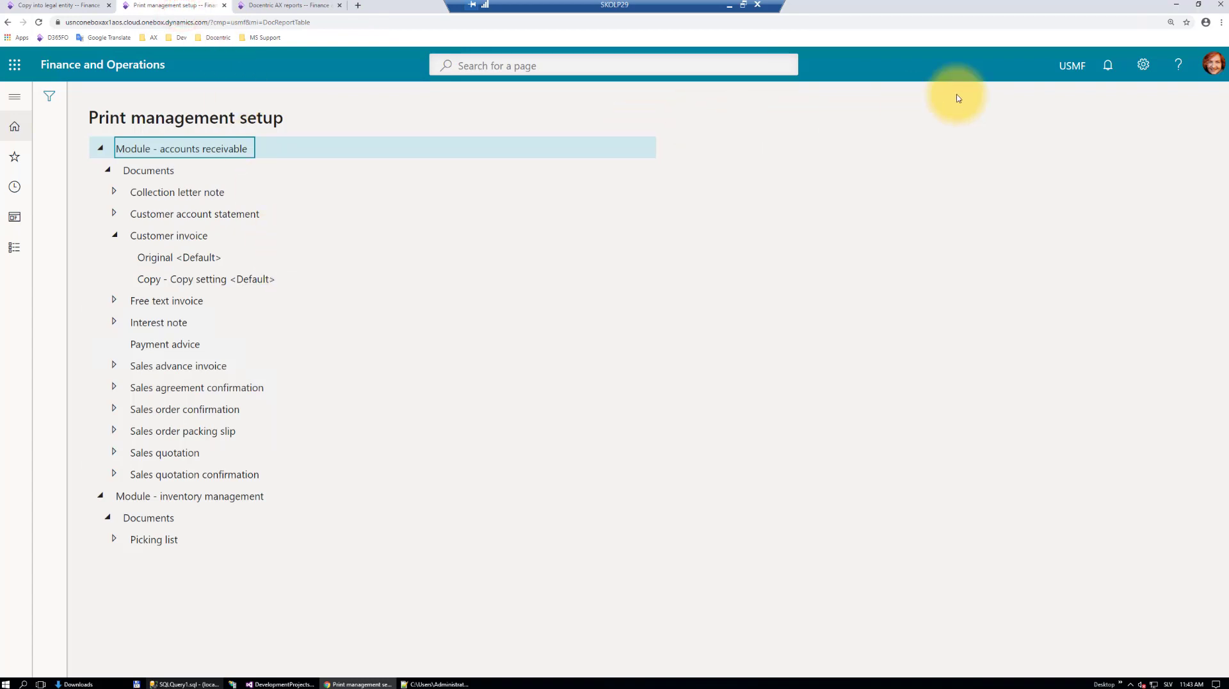
Open the print destination settings of the Customer invoice's Original default setting.
left_click(177, 257)
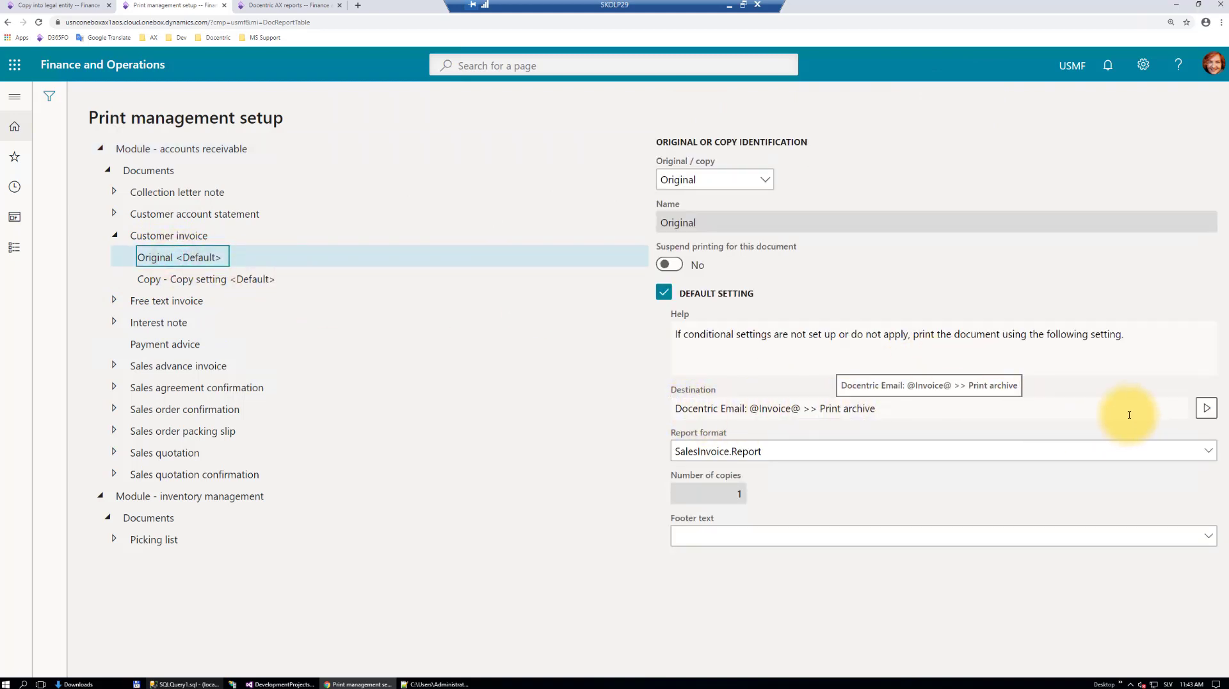
left_click(1207, 409)
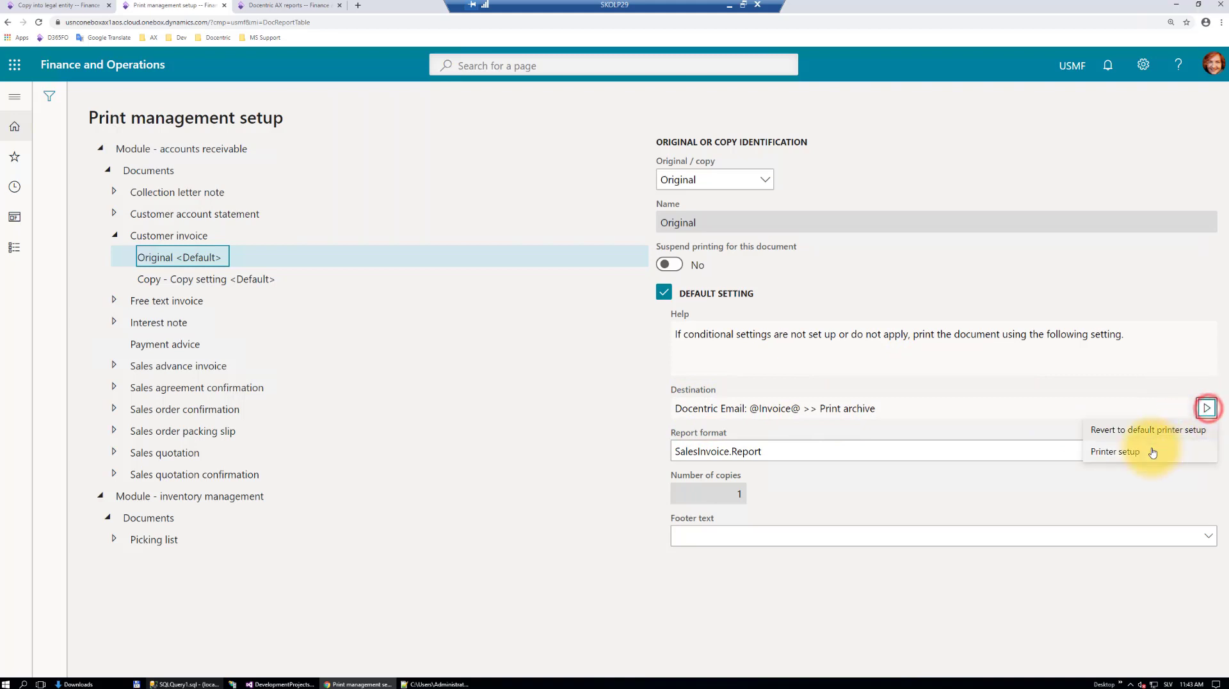
left_click(1152, 451)
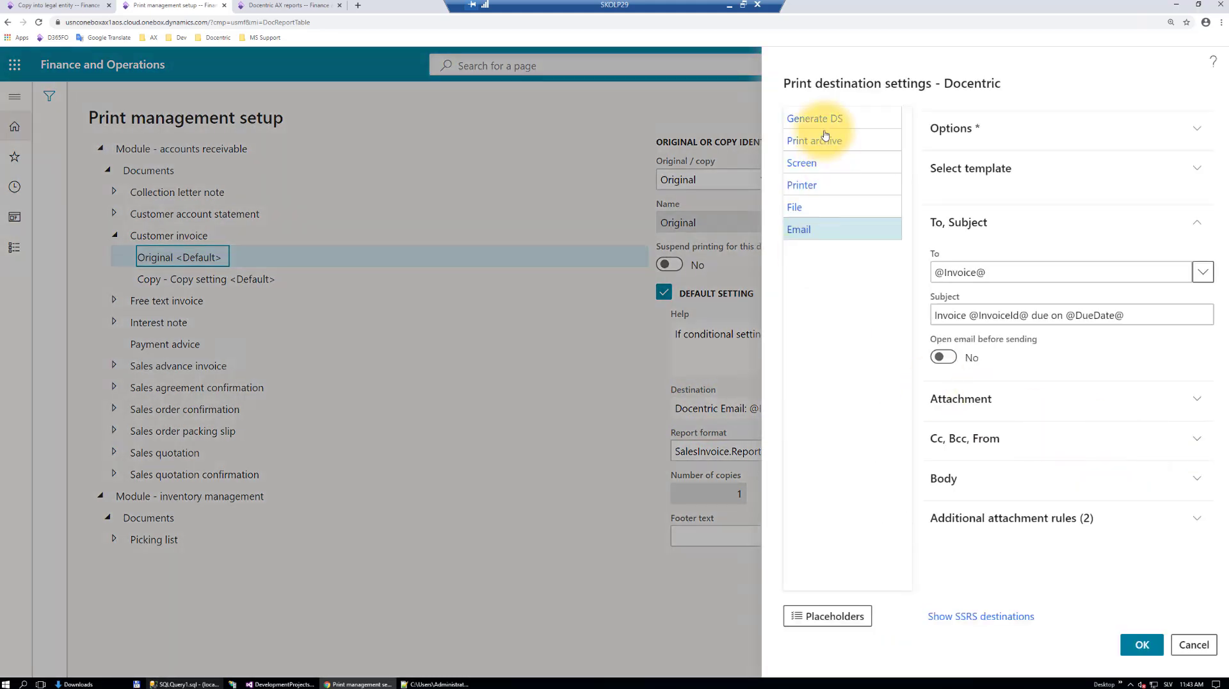
Examine the Options, To/Subject, Attachment and Cc/Bcc/From sections of the Original invoice's email destination.
left_click(1017, 133)
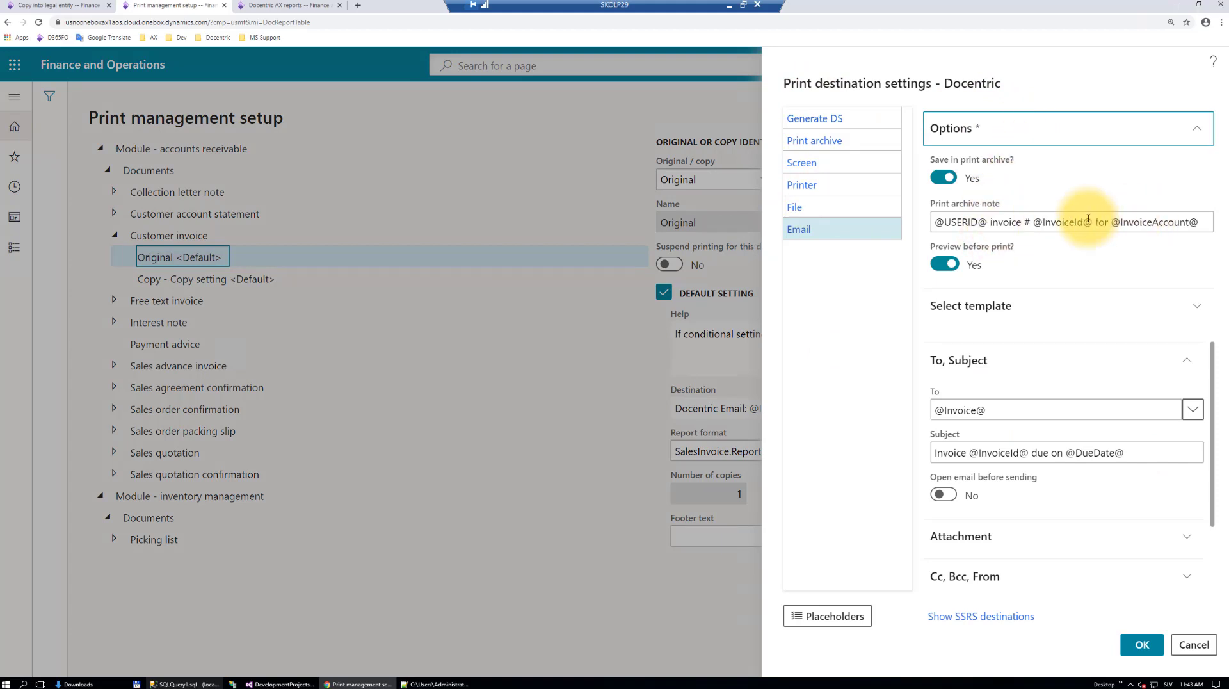
left_click(999, 131)
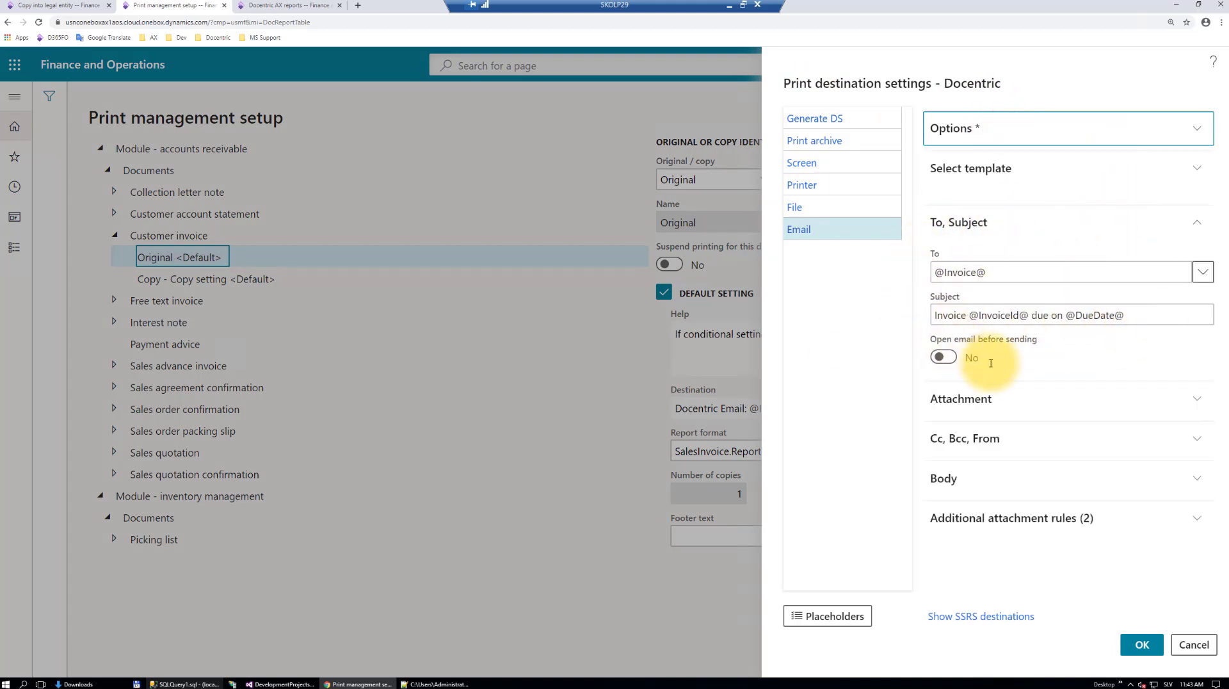
left_click(1040, 221)
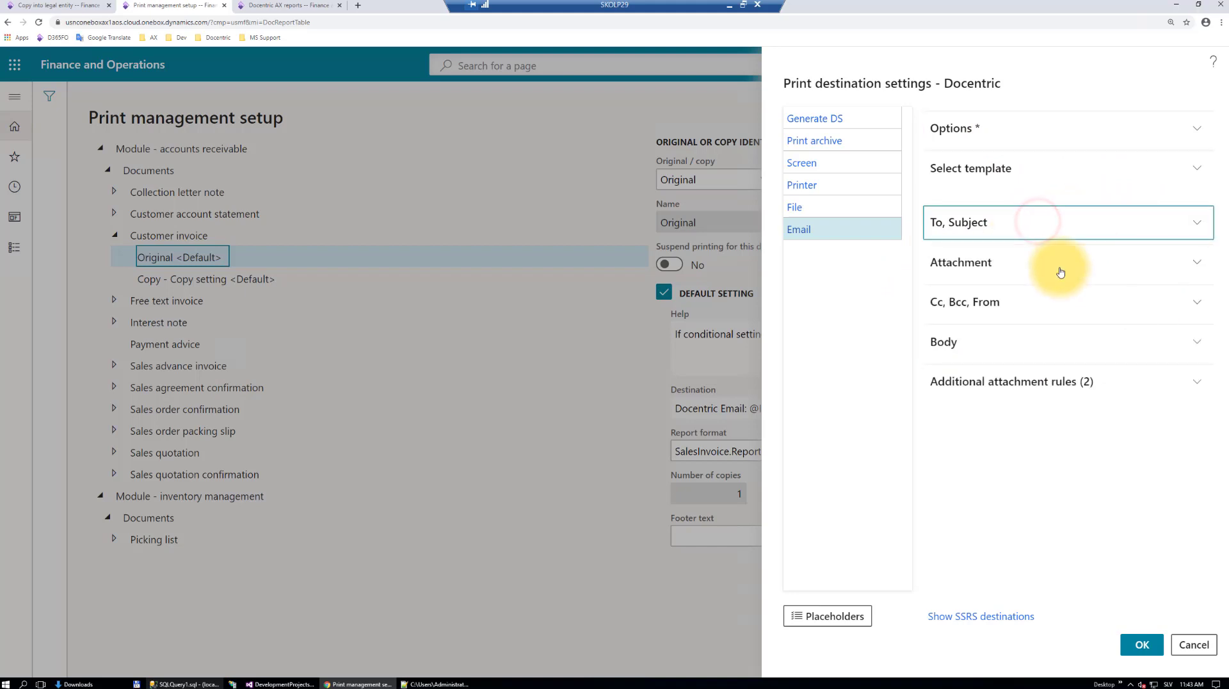
left_click(1059, 268)
left_click(1060, 270)
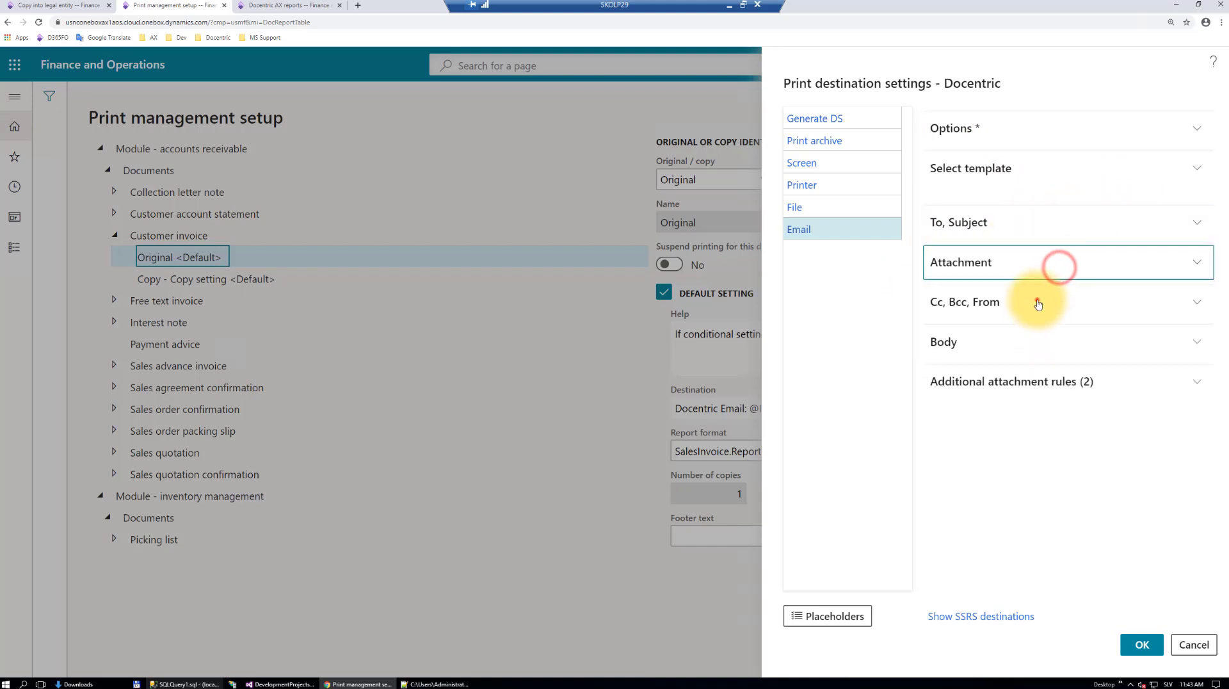
left_click(1038, 302)
left_click(1037, 302)
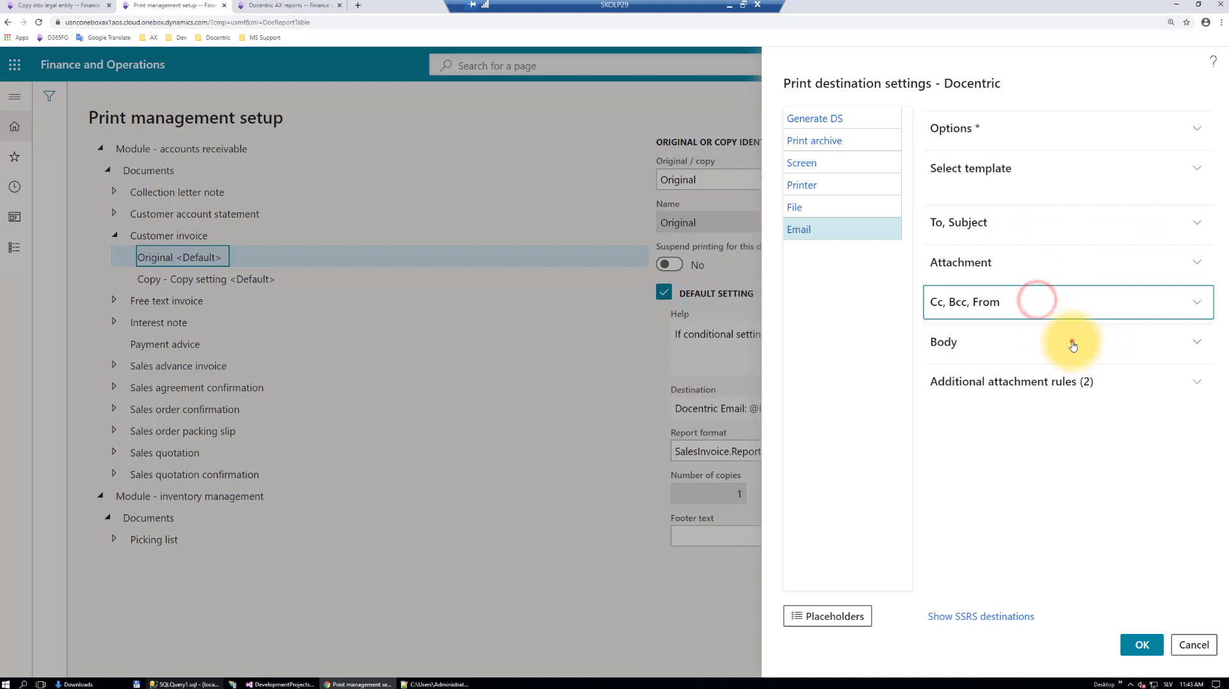
View the email body of the Original invoice destination in the full-size editor, then collapse the Body section.
left_click(1071, 341)
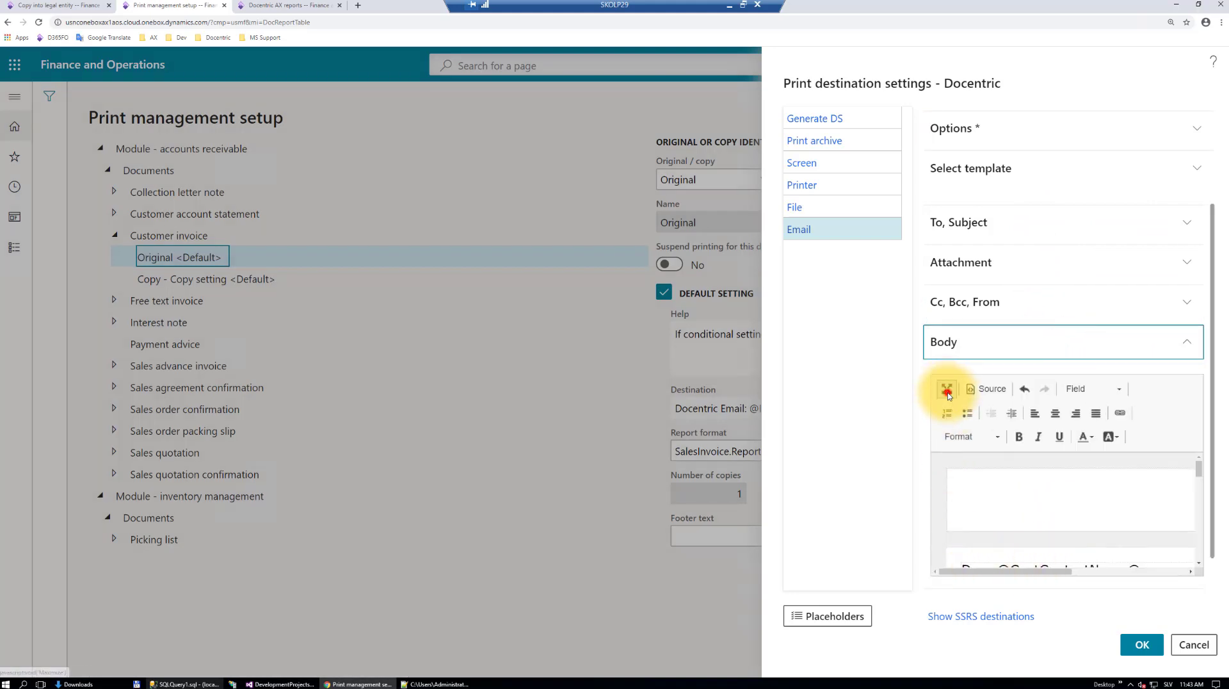
left_click(946, 389)
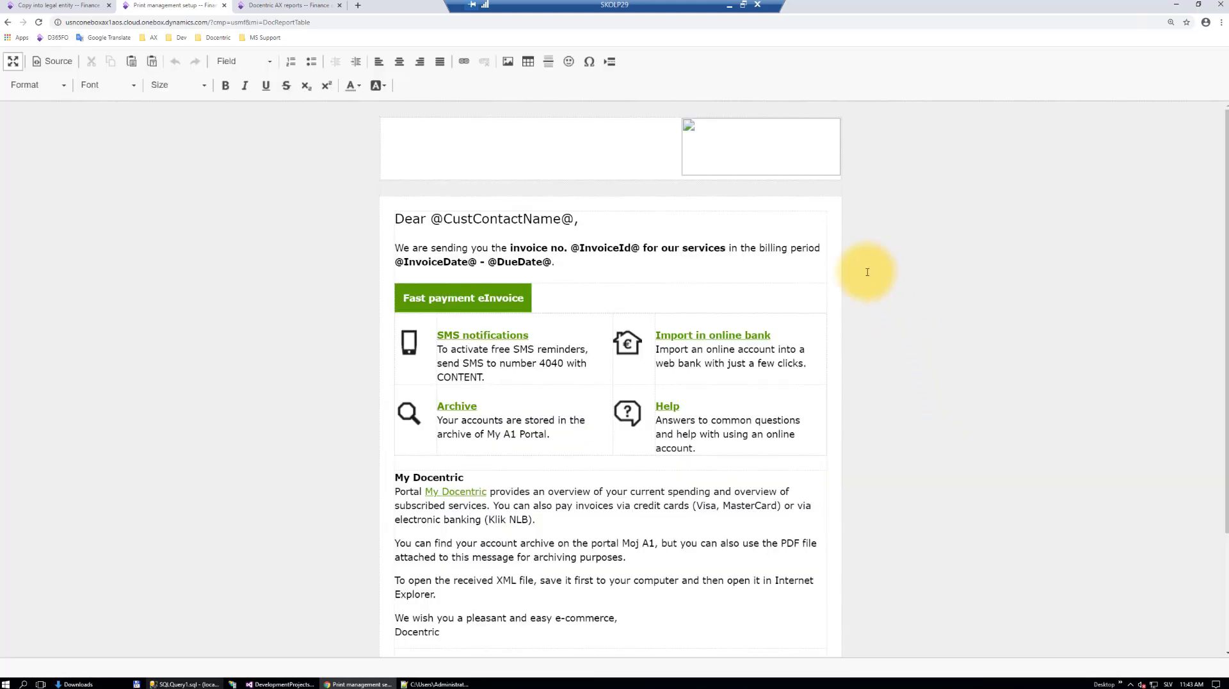
left_click(12, 64)
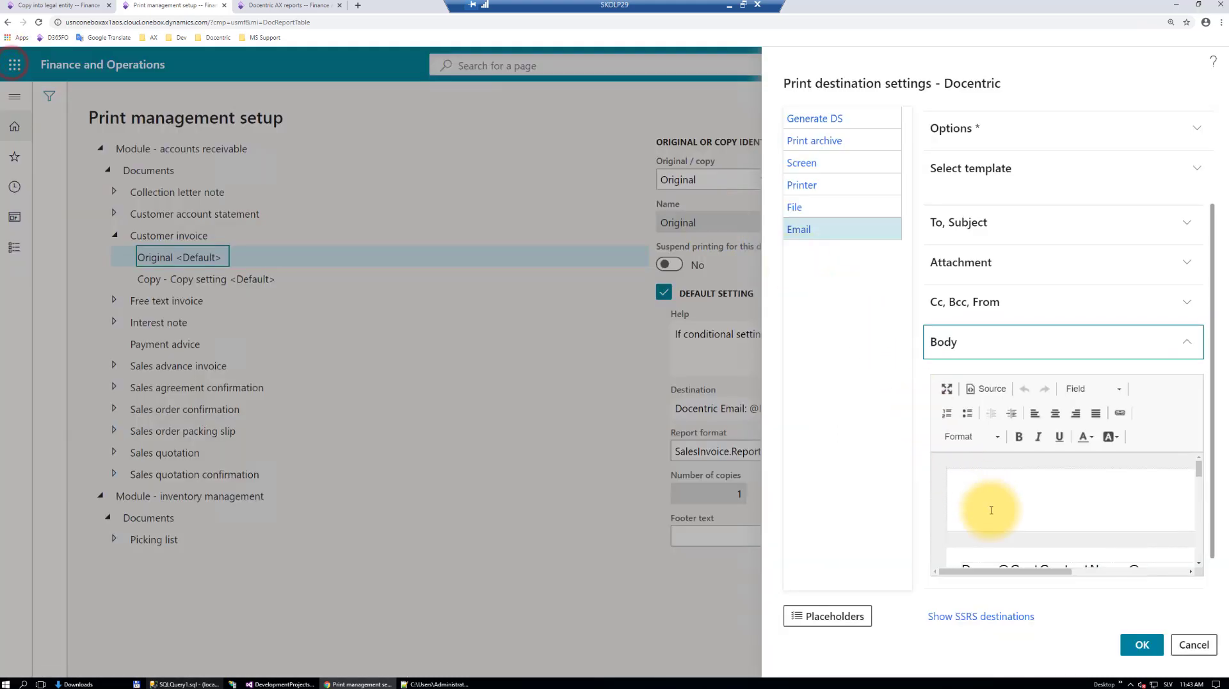
left_click(1177, 346)
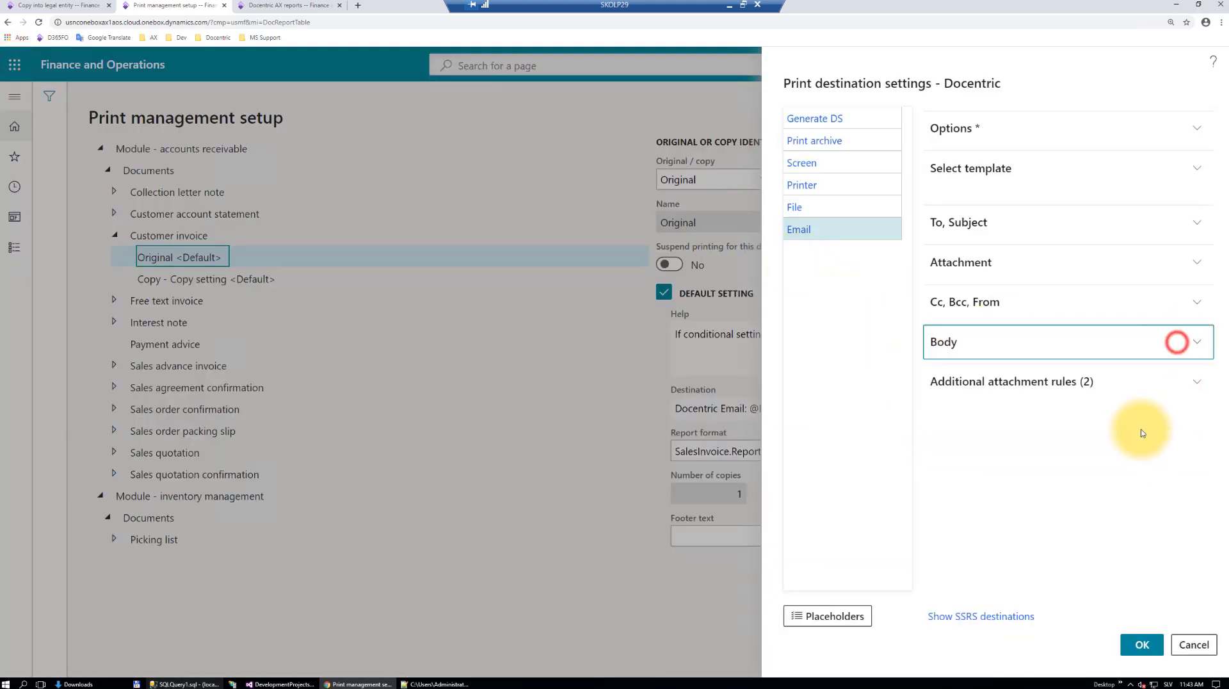
Examine the additional attachment rules of the Original email destination and close its print destination settings without changes.
left_click(1077, 381)
left_click(970, 424)
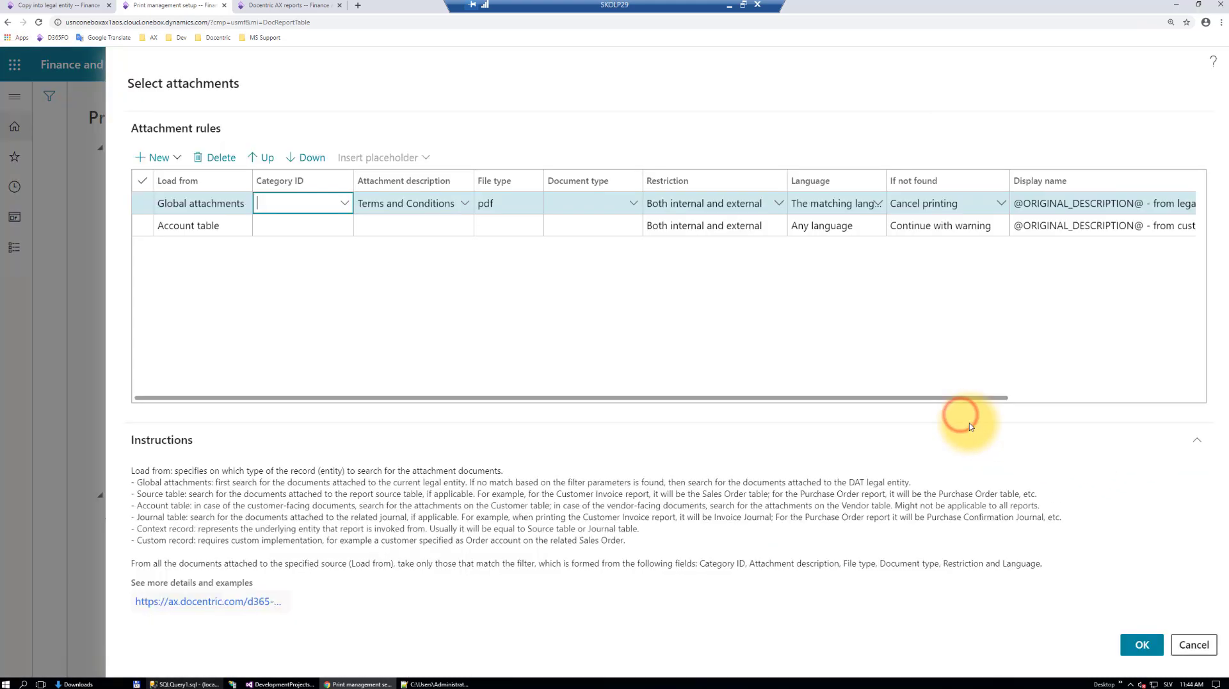
key("Escape")
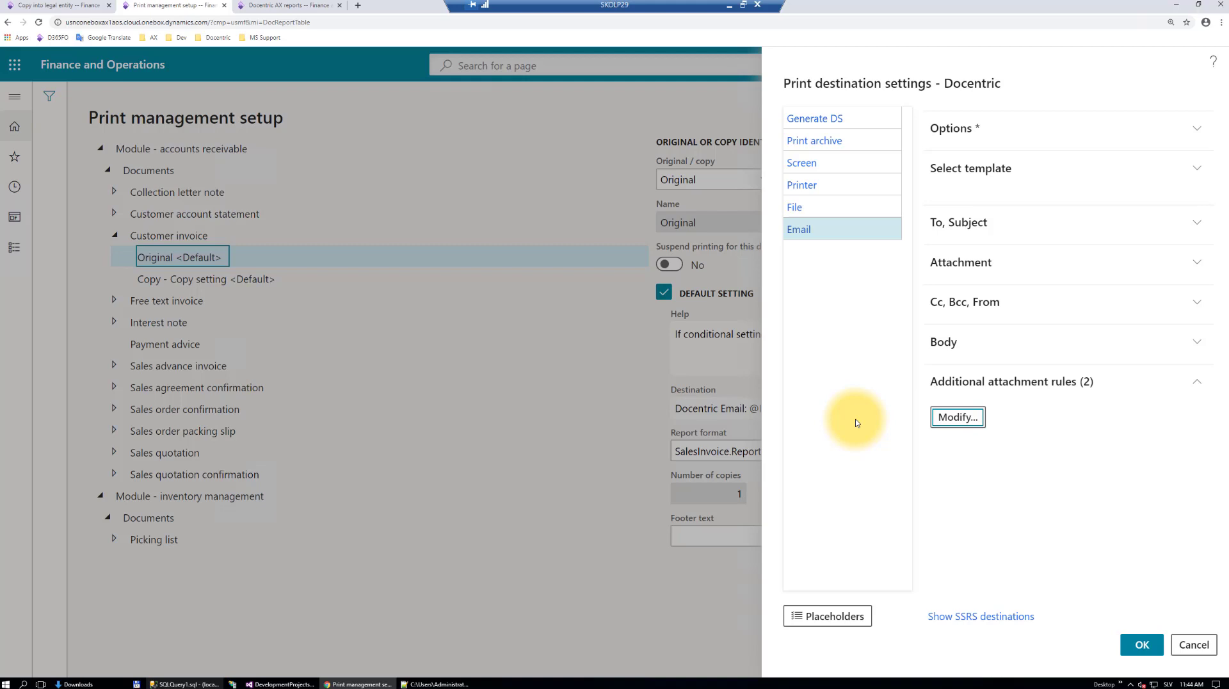
key("Escape")
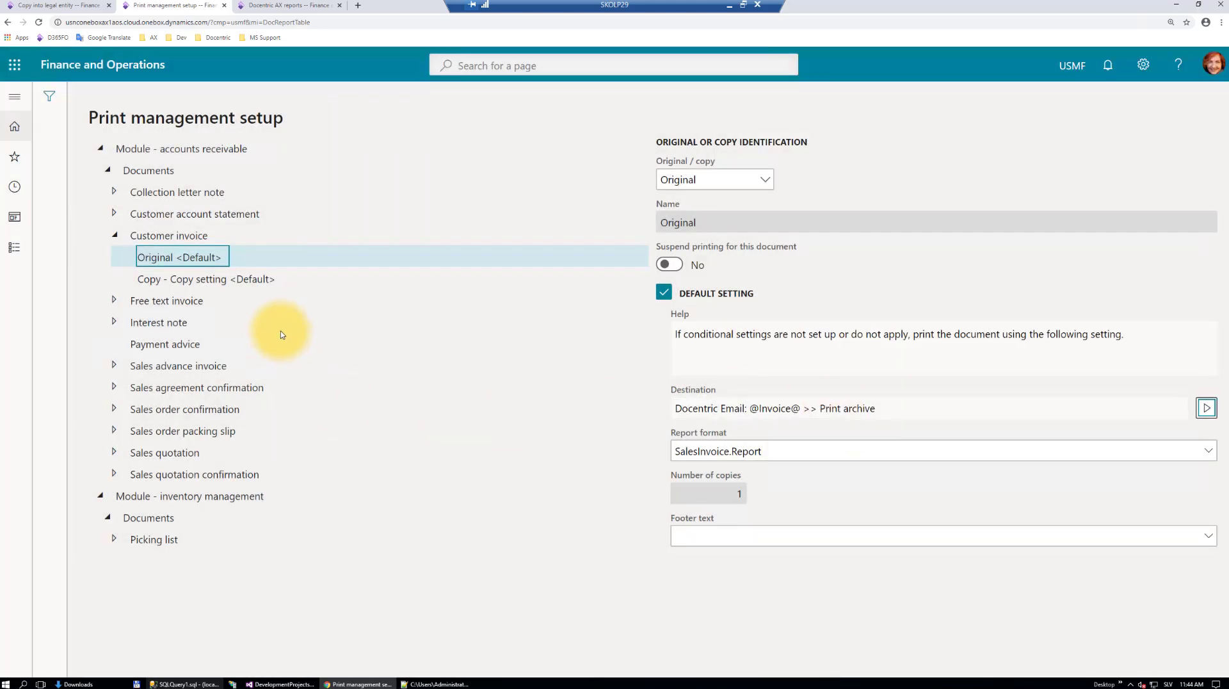
Examine the printer destination and options of the Customer invoice's Copy setting, then cancel and return to the Original setting.
left_click(222, 280)
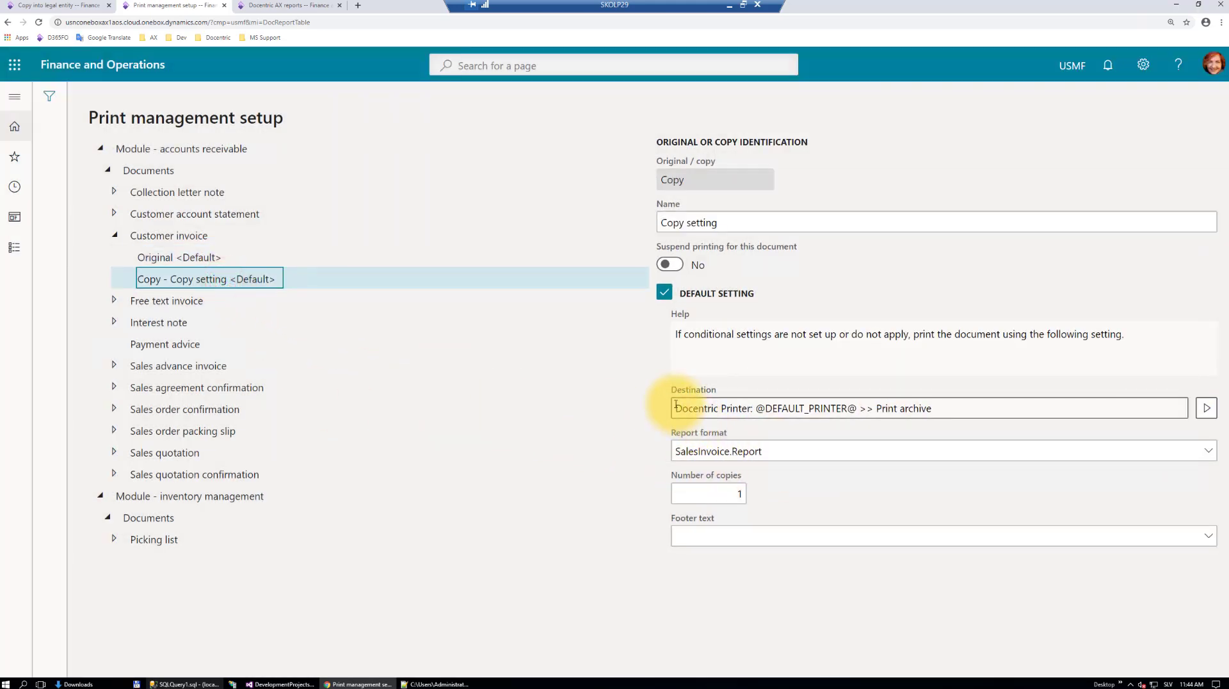
left_click(1203, 409)
left_click(1131, 448)
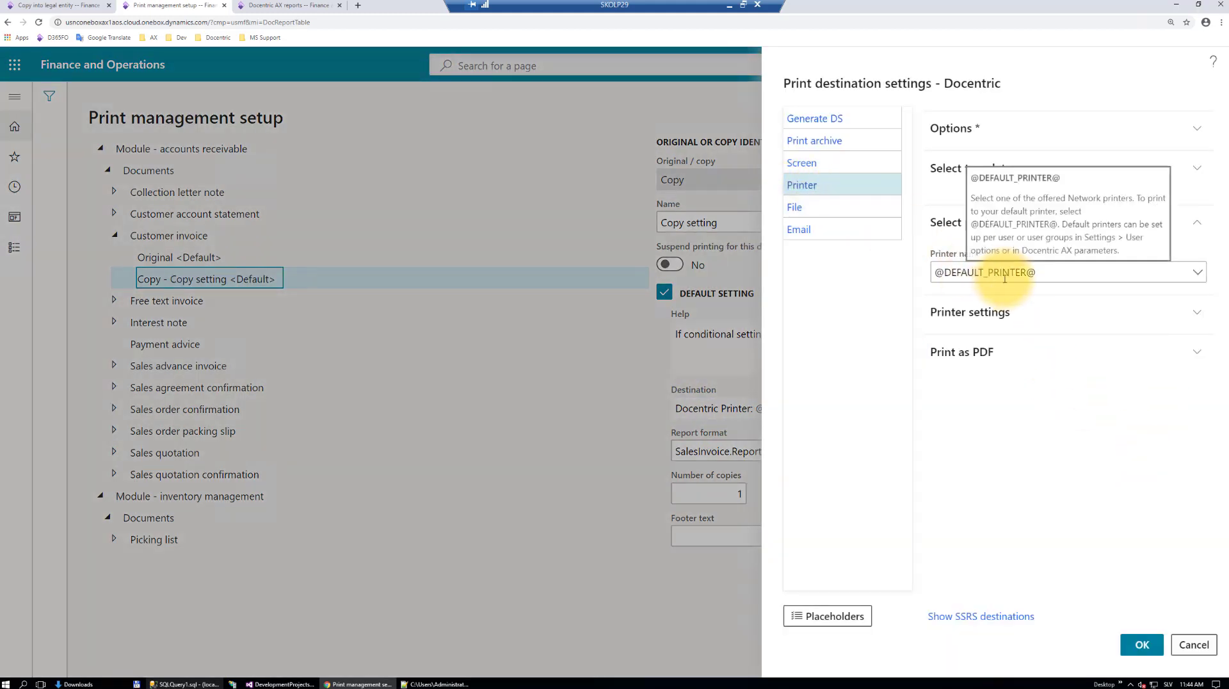
left_click(1201, 133)
left_click(1200, 133)
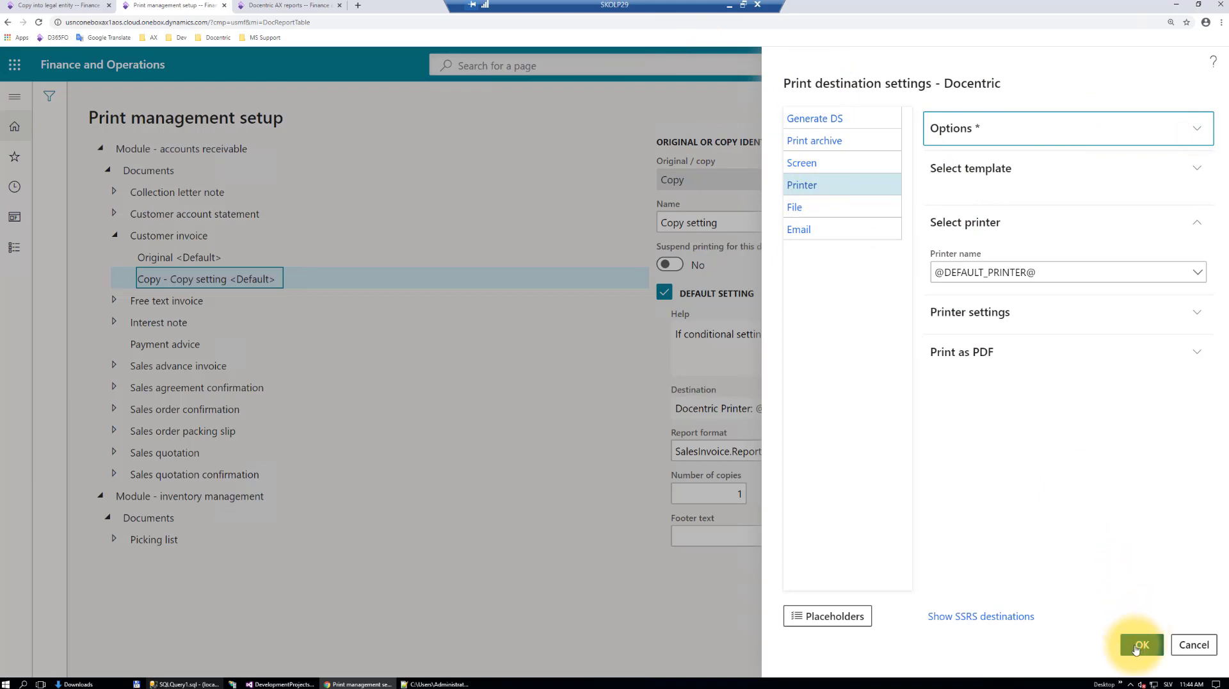
left_click(1193, 644)
left_click(182, 257)
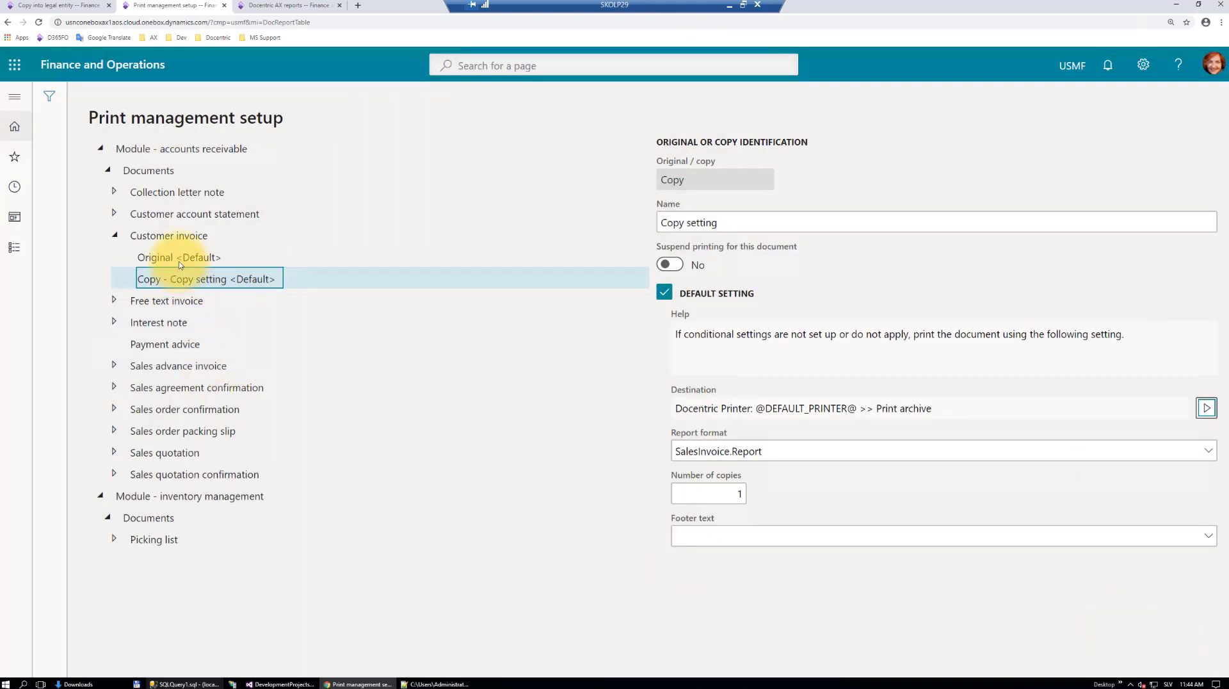
Switch to the USPI Docentric AX reports page and check Customer invoice in its print management setup.
left_click(288, 5)
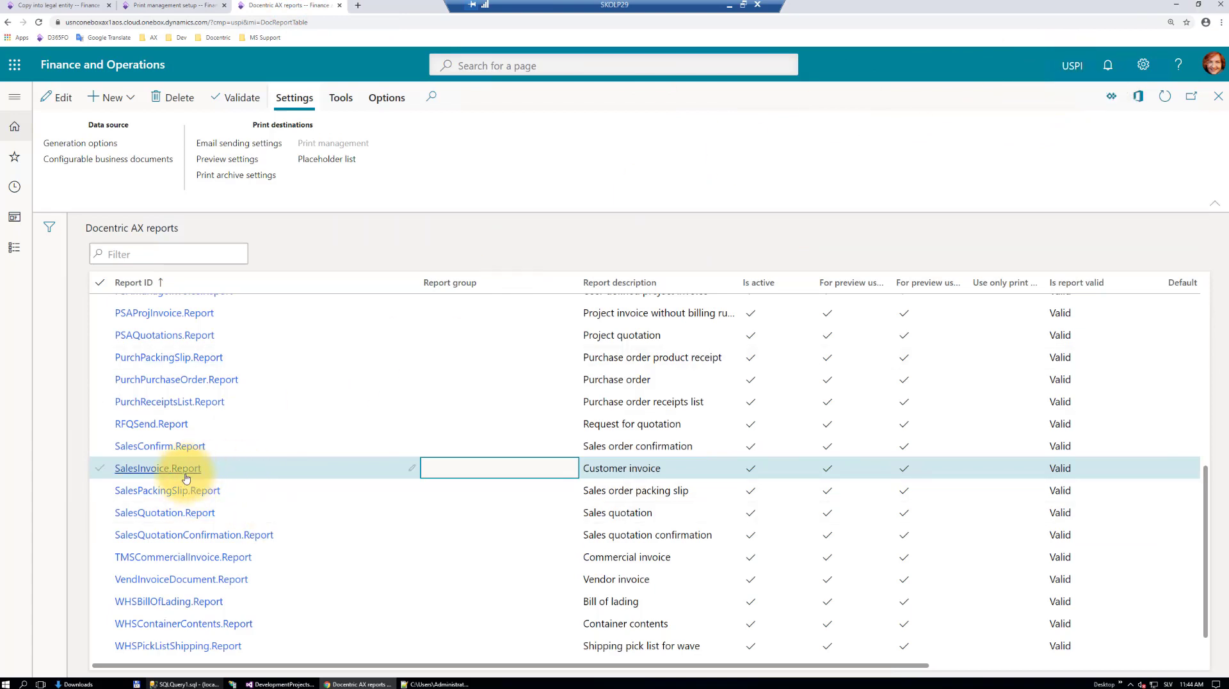
left_click(461, 485)
left_click(333, 142)
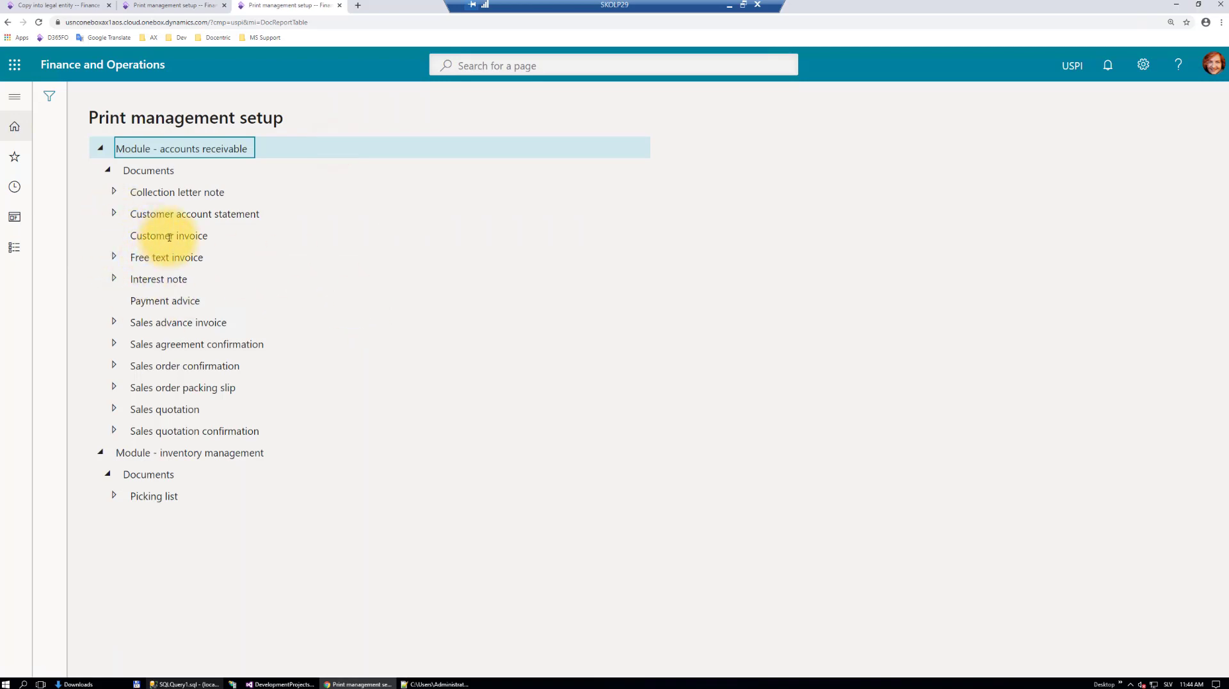
left_click(174, 235)
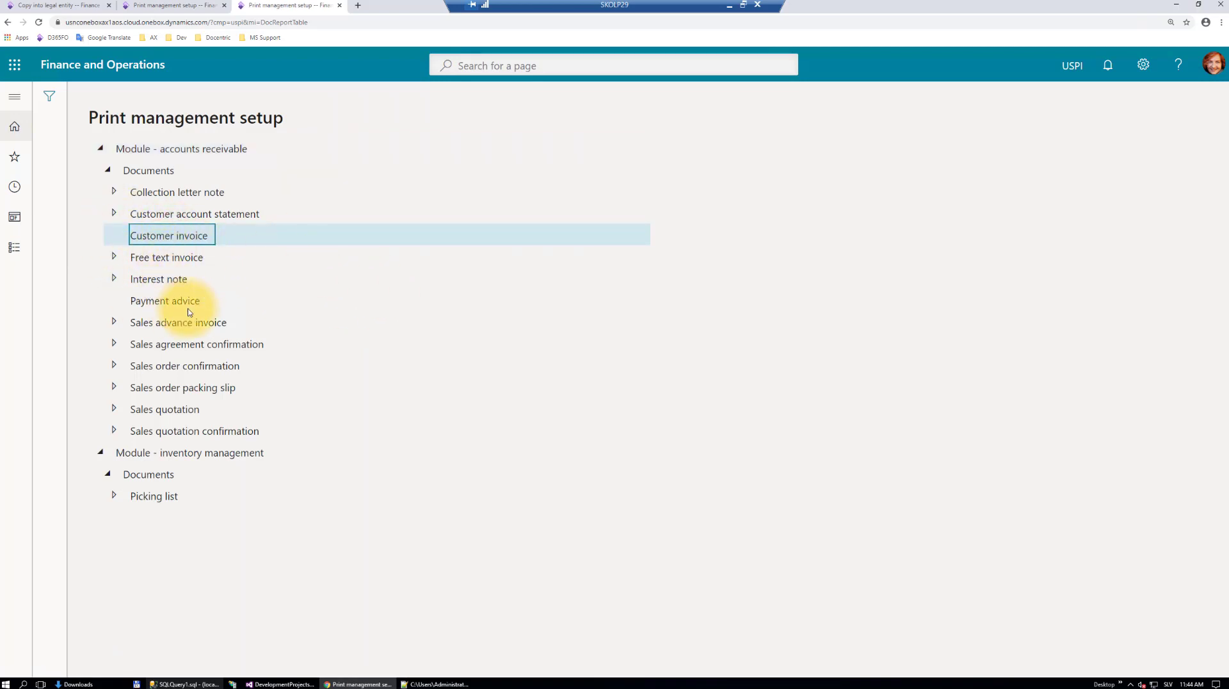
Return to the PrintMgmtCopyToLegalEntity project, run its copy into legal entity job and dismiss the scheduling message.
left_click(67, 7)
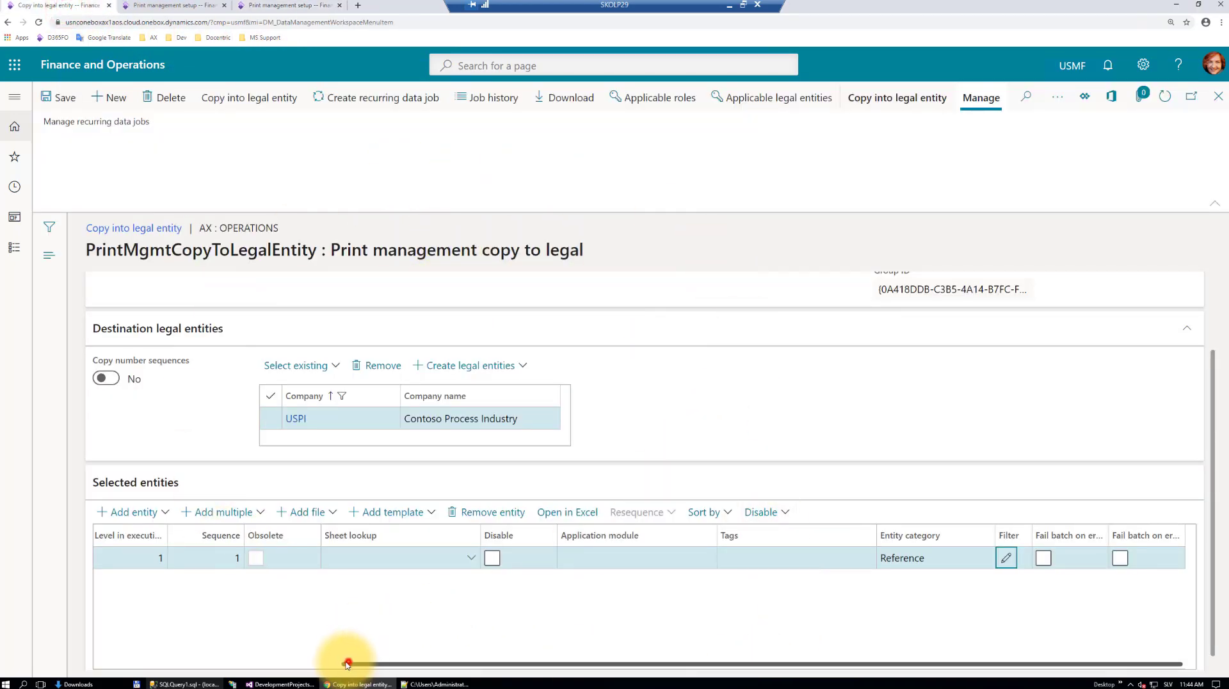
left_click_drag(348, 664, 115, 653)
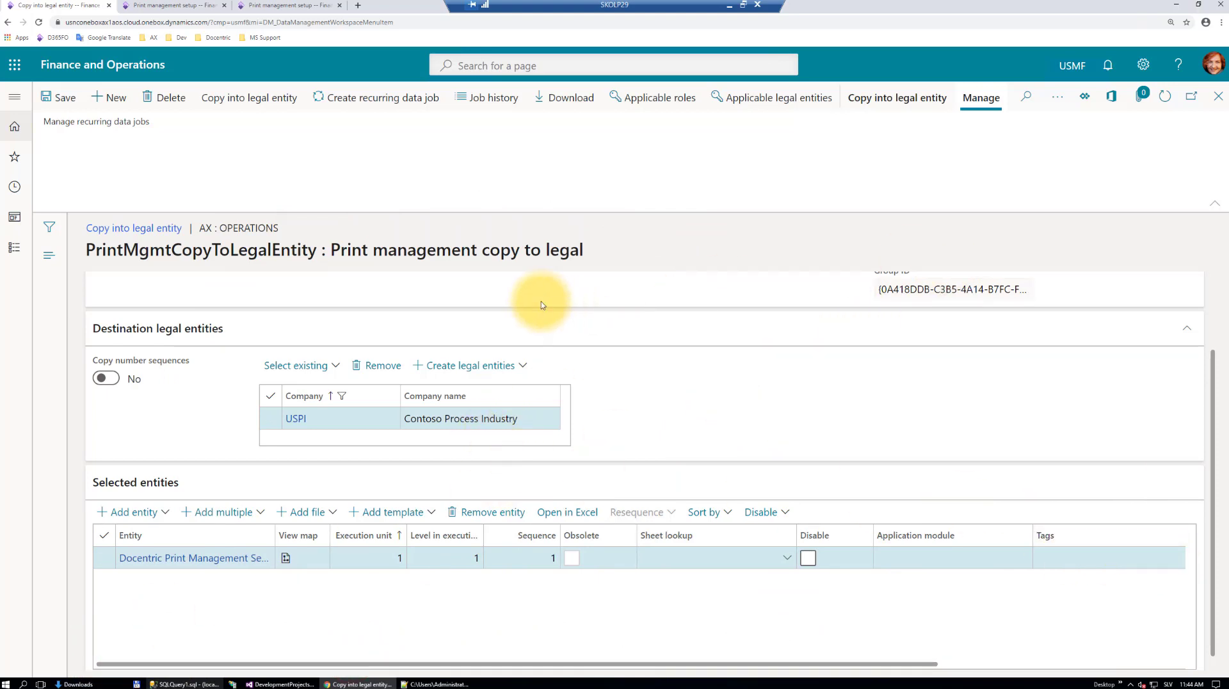
left_click(231, 101)
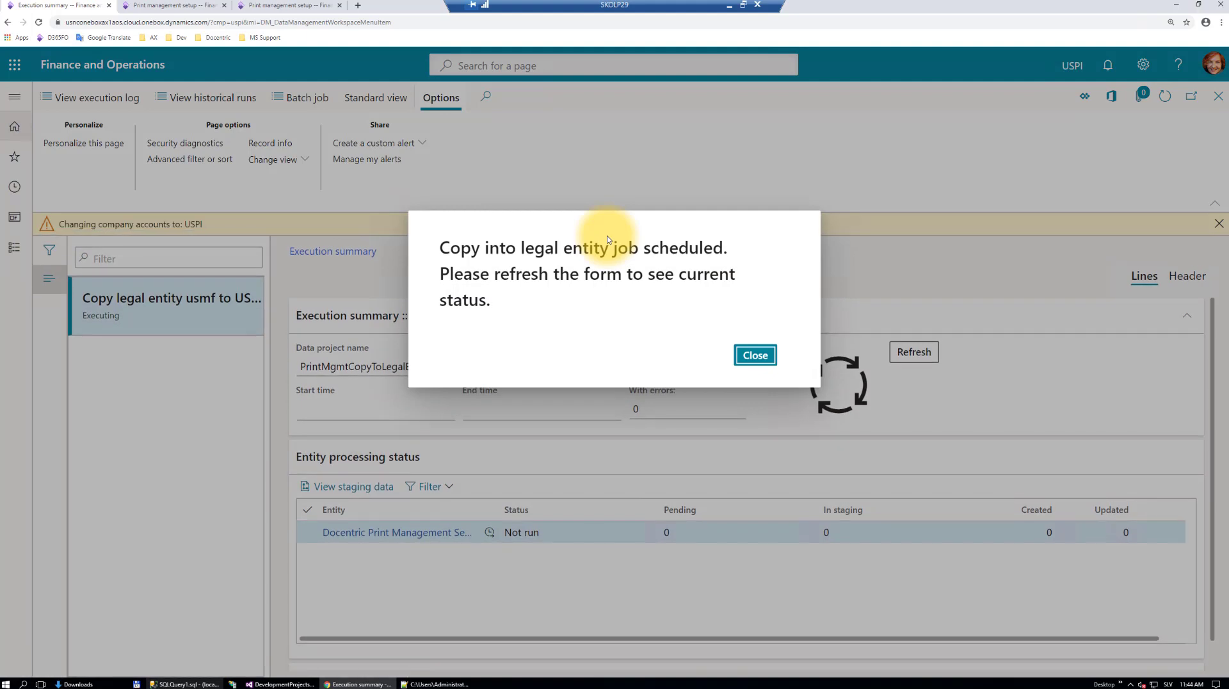
left_click(760, 357)
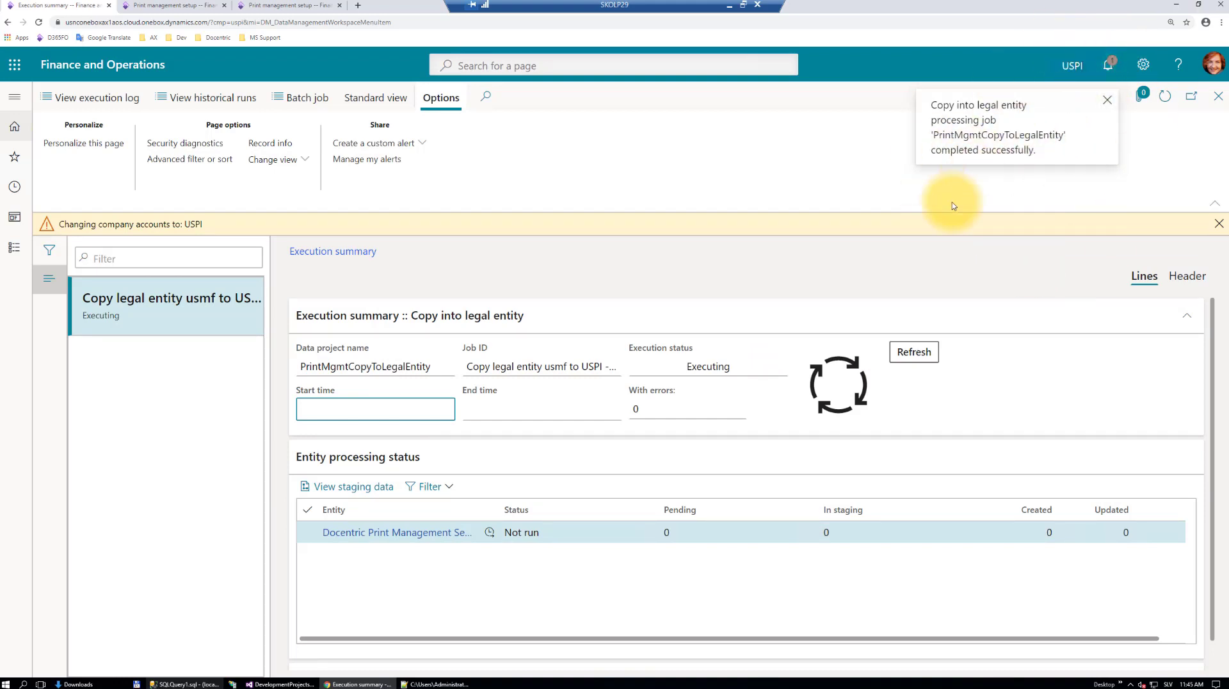
Refresh the job's execution summary and examine the staging data of the Docentric Print Management Settings entity.
left_click(916, 356)
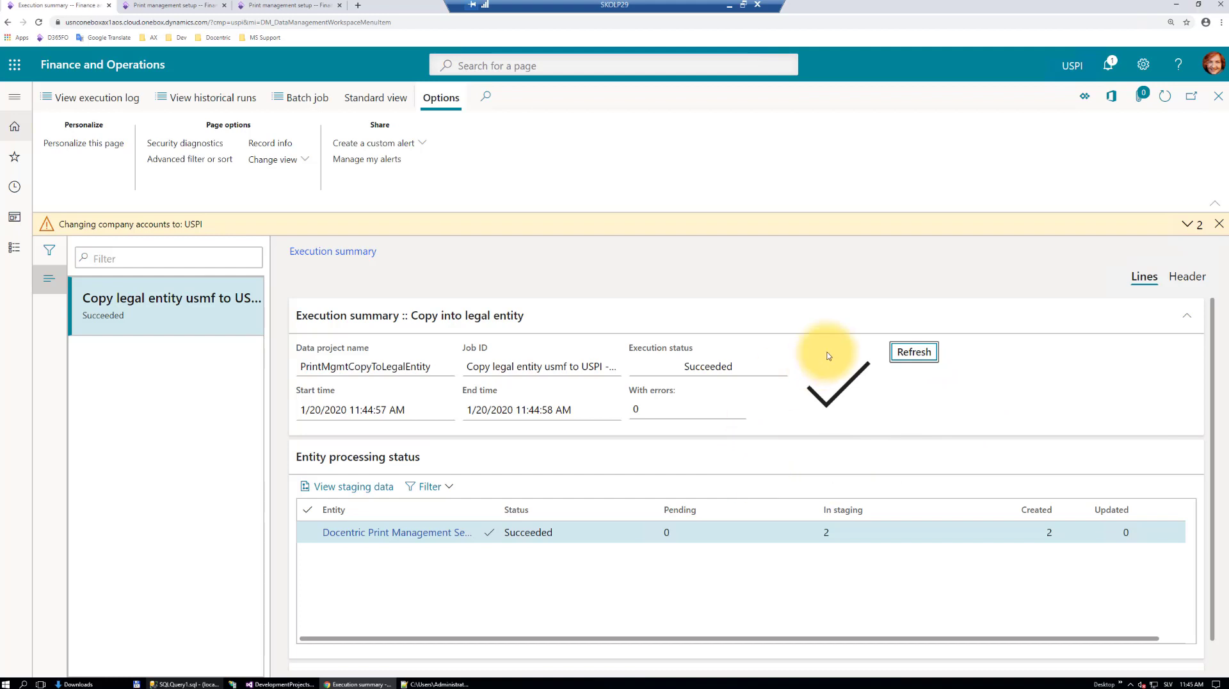
left_click(328, 489)
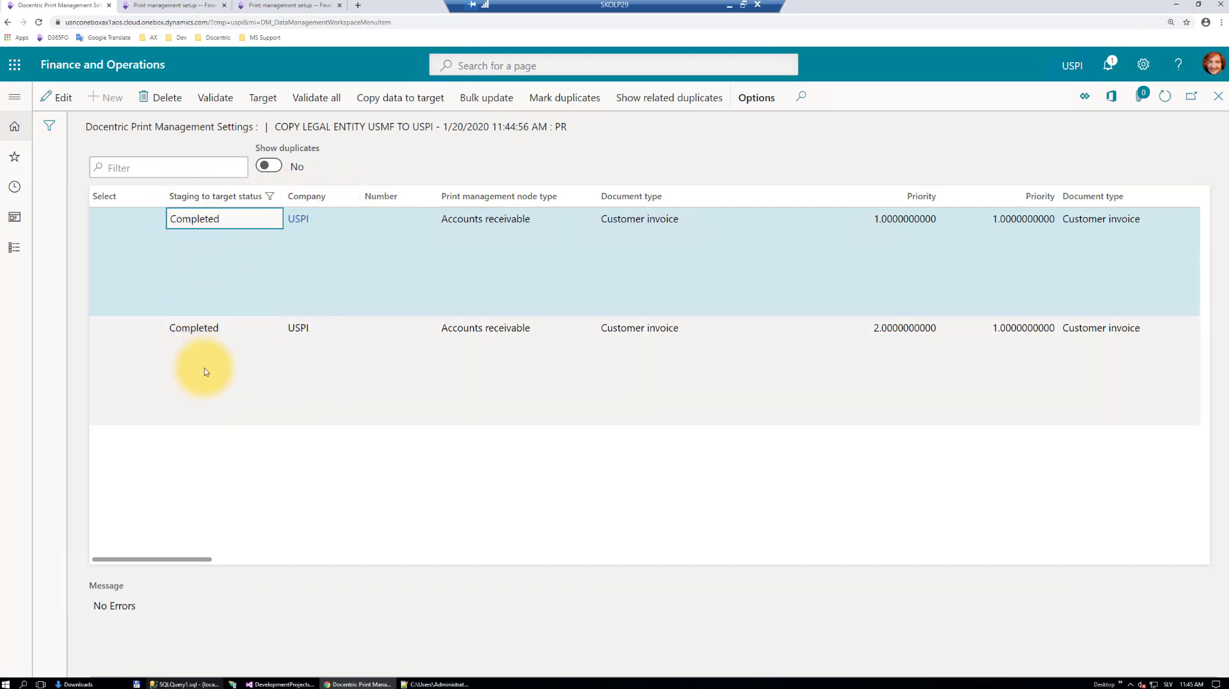
key("Escape")
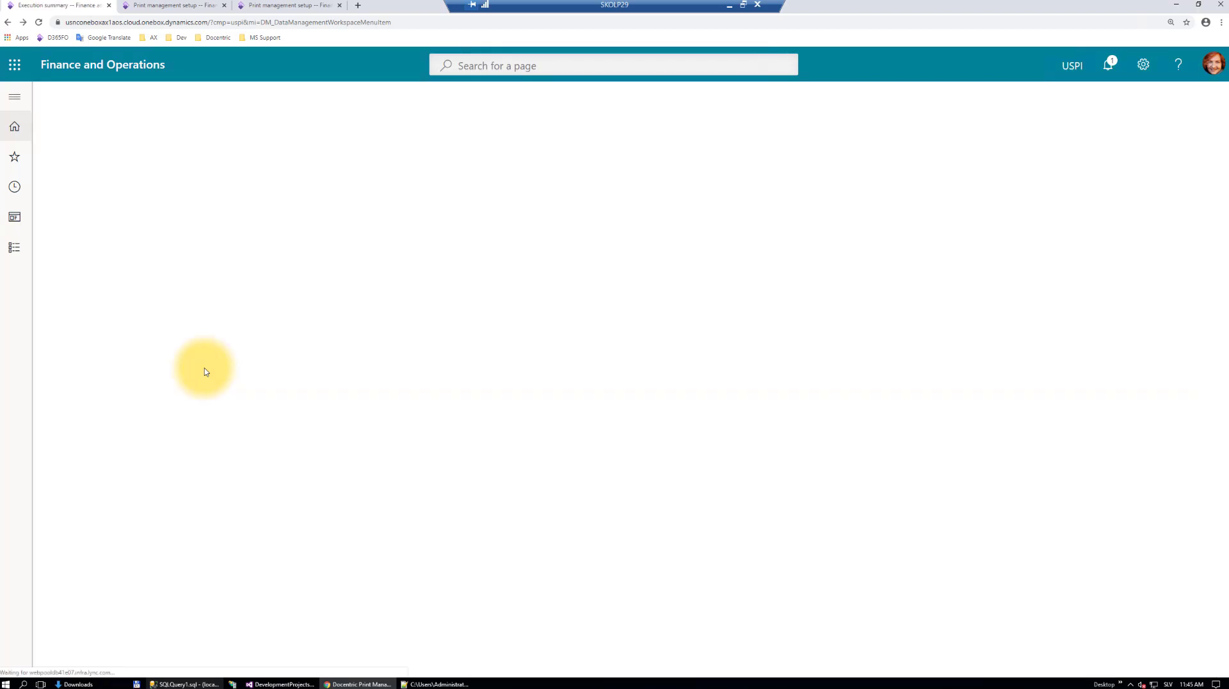
Reopen the print management setup in USPI and expand the Customer invoice document.
left_click(292, 7)
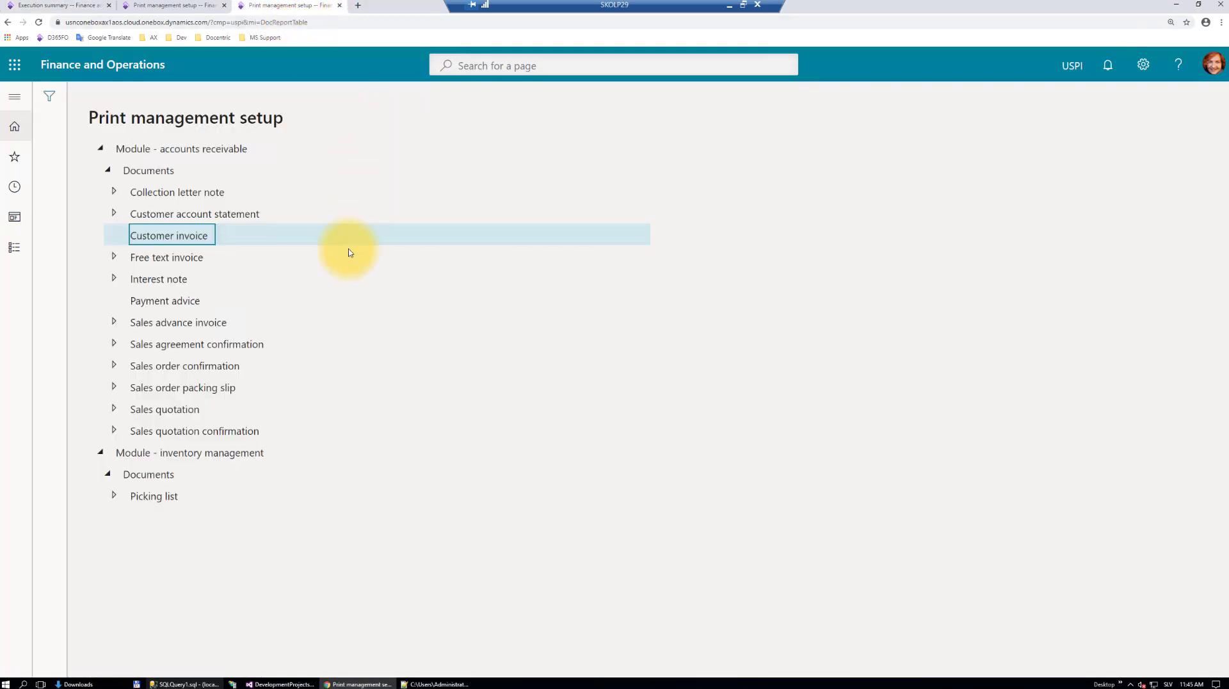
key("Escape")
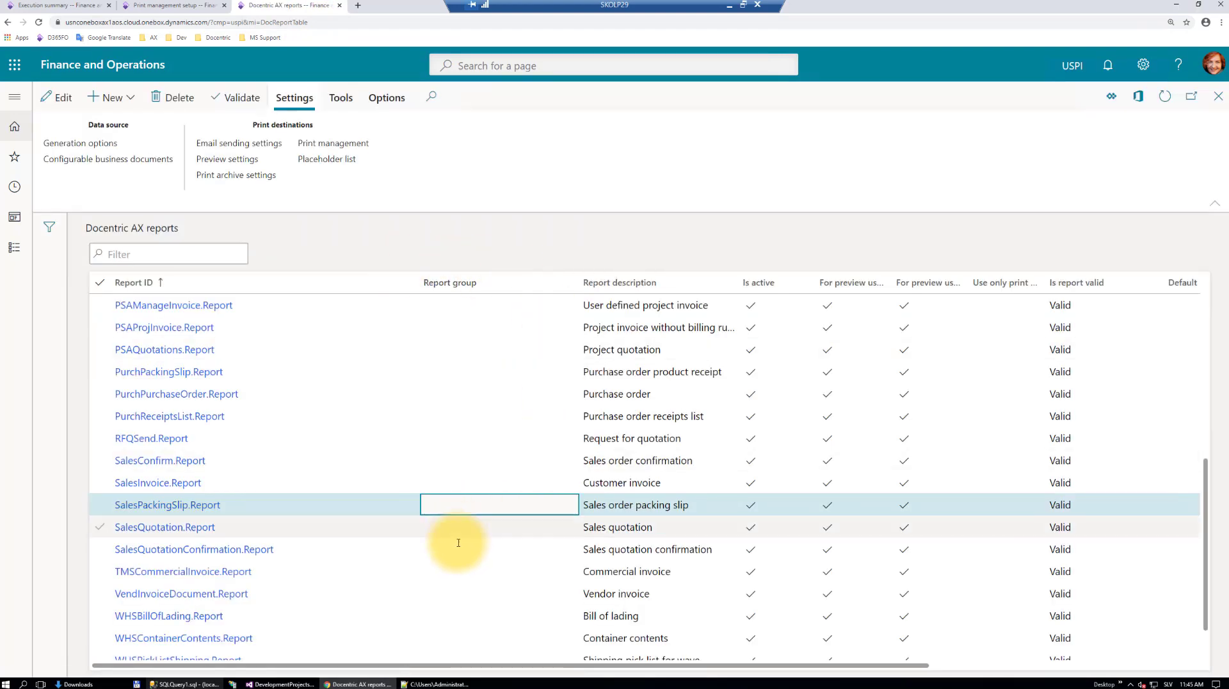
left_click(341, 144)
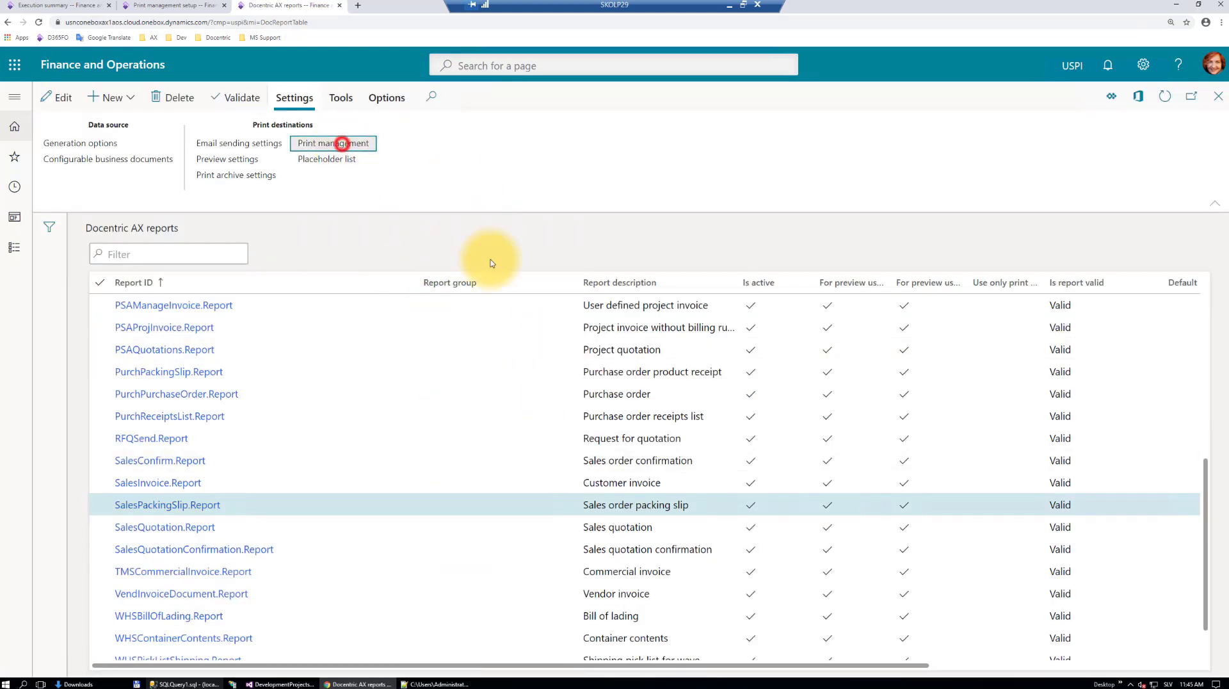
left_click(168, 235)
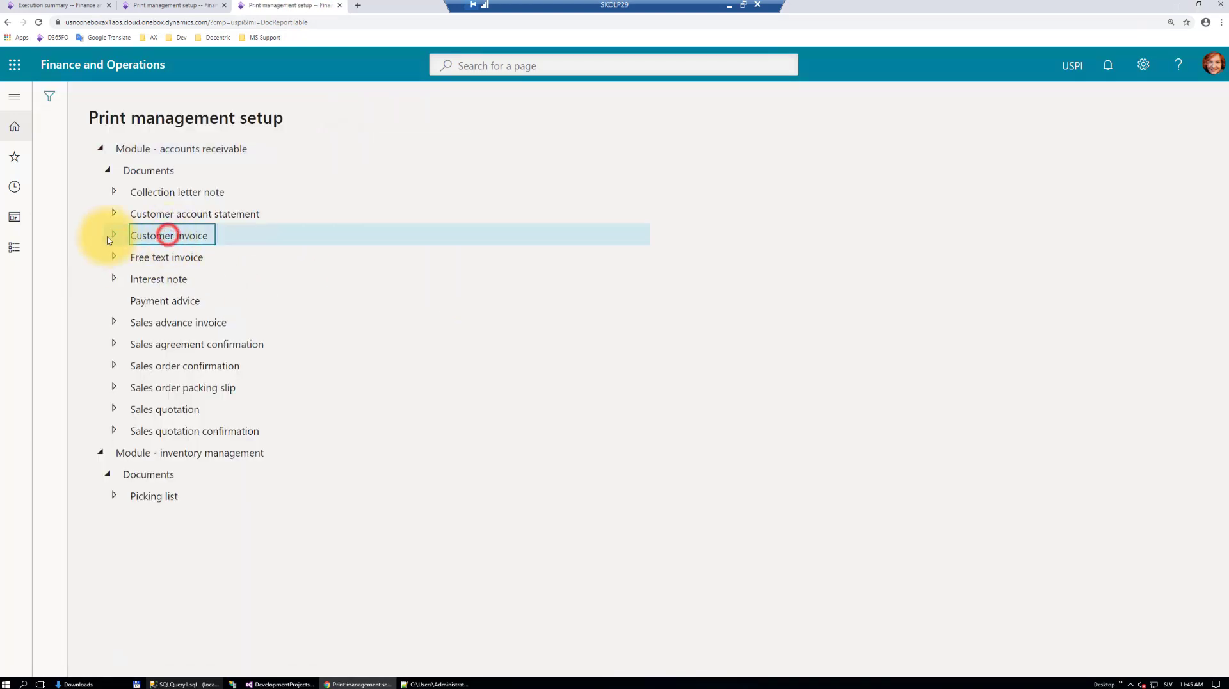
left_click(113, 236)
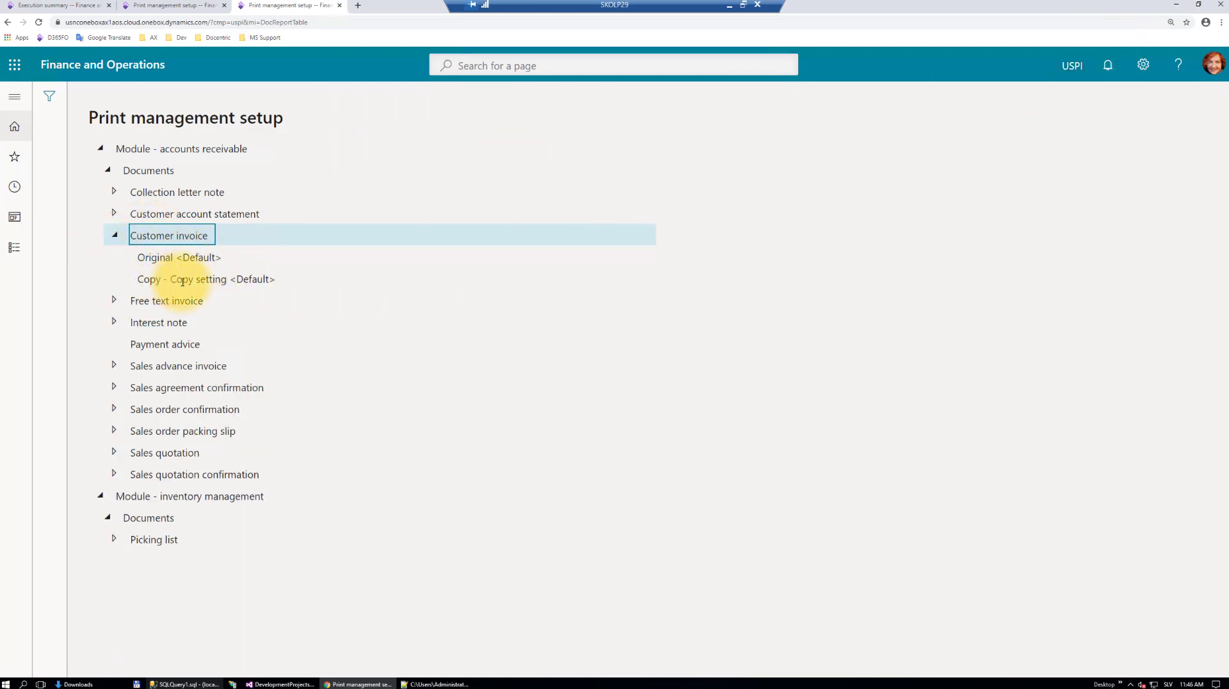
Examine the Options and Body settings of the Original customer invoice's Docentric email destination in USPI, and check the Copy setting.
left_click(211, 257)
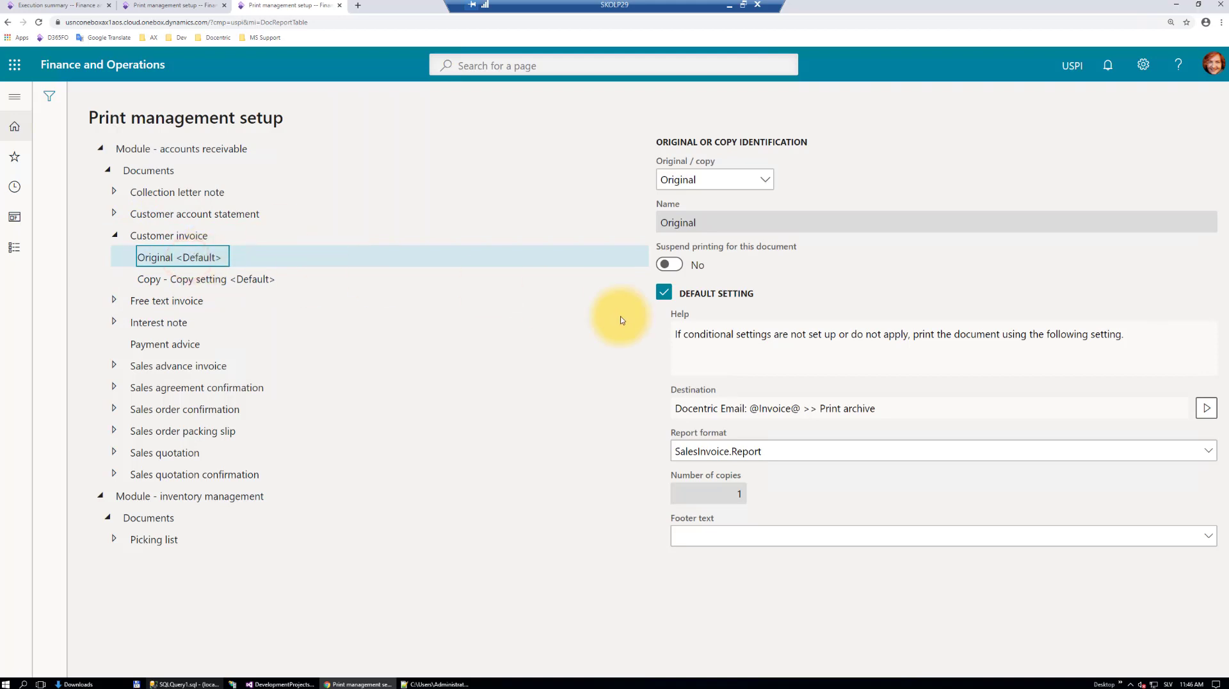
left_click(1205, 410)
left_click(1163, 447)
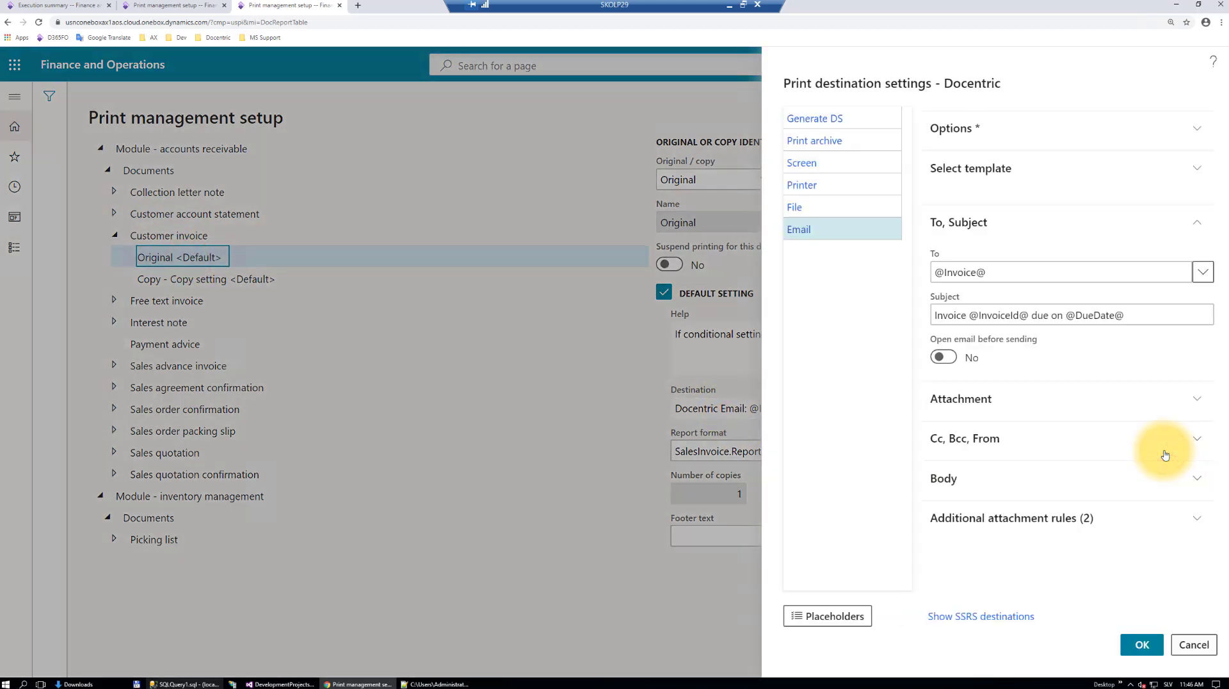
left_click(1027, 130)
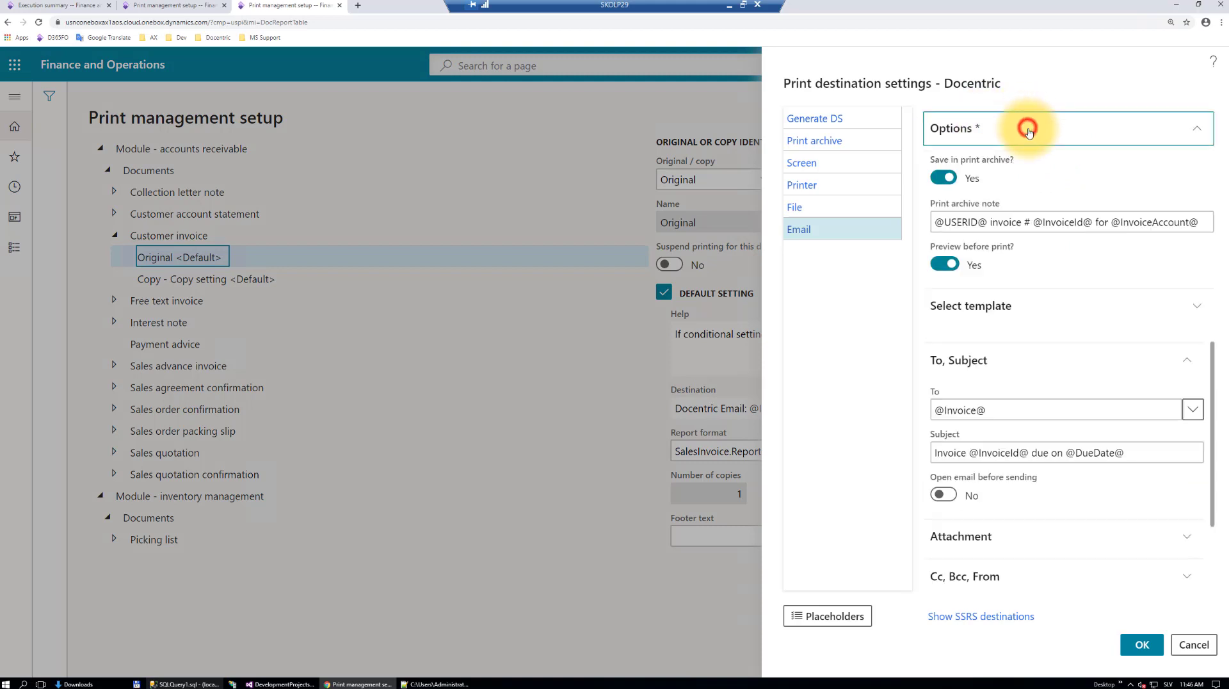
left_click(1028, 130)
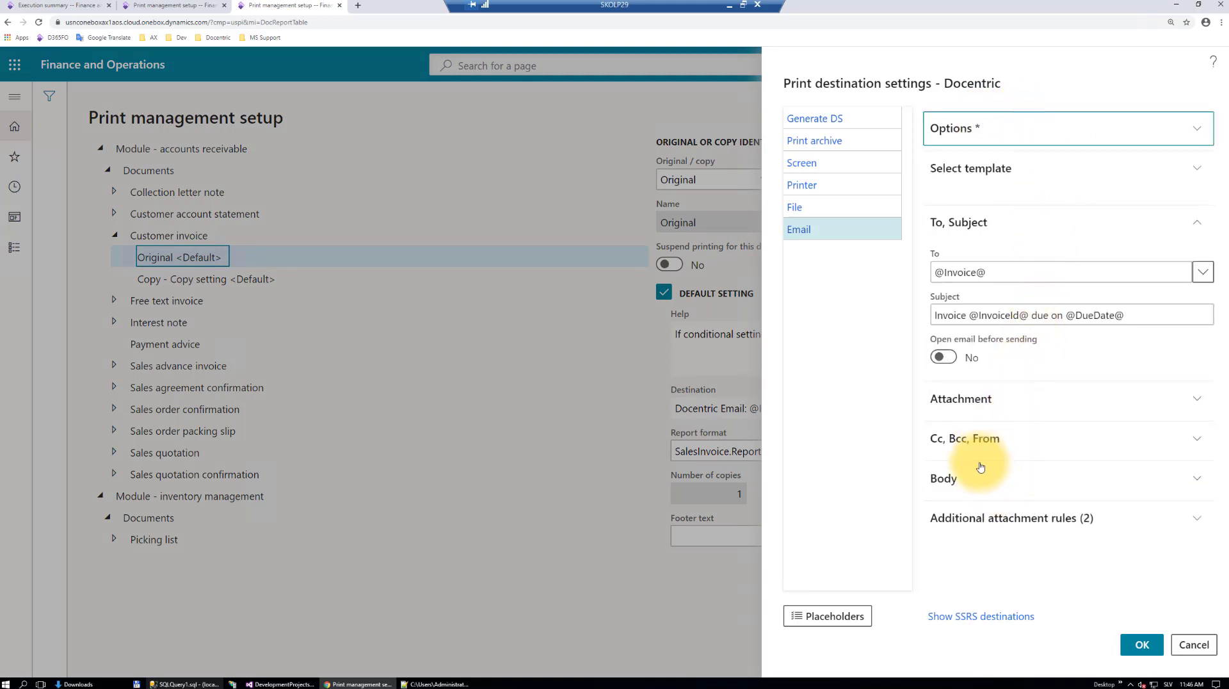
left_click(971, 484)
scroll(999, 486, "down", 2)
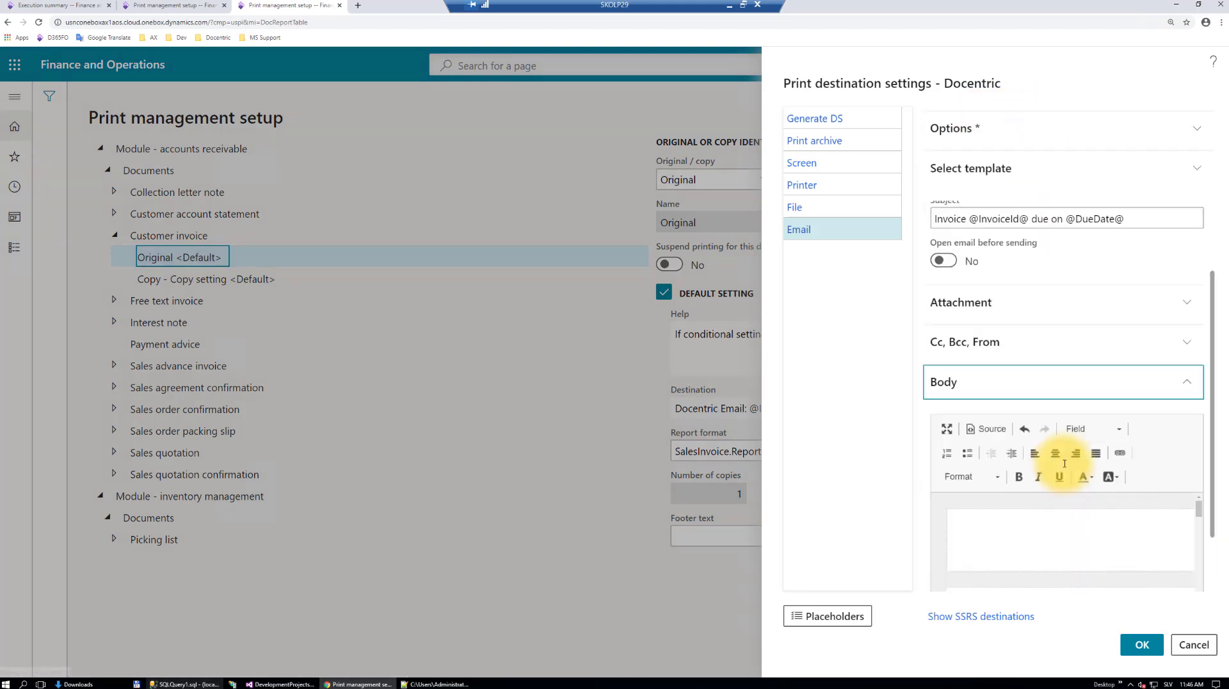
left_click(1009, 333)
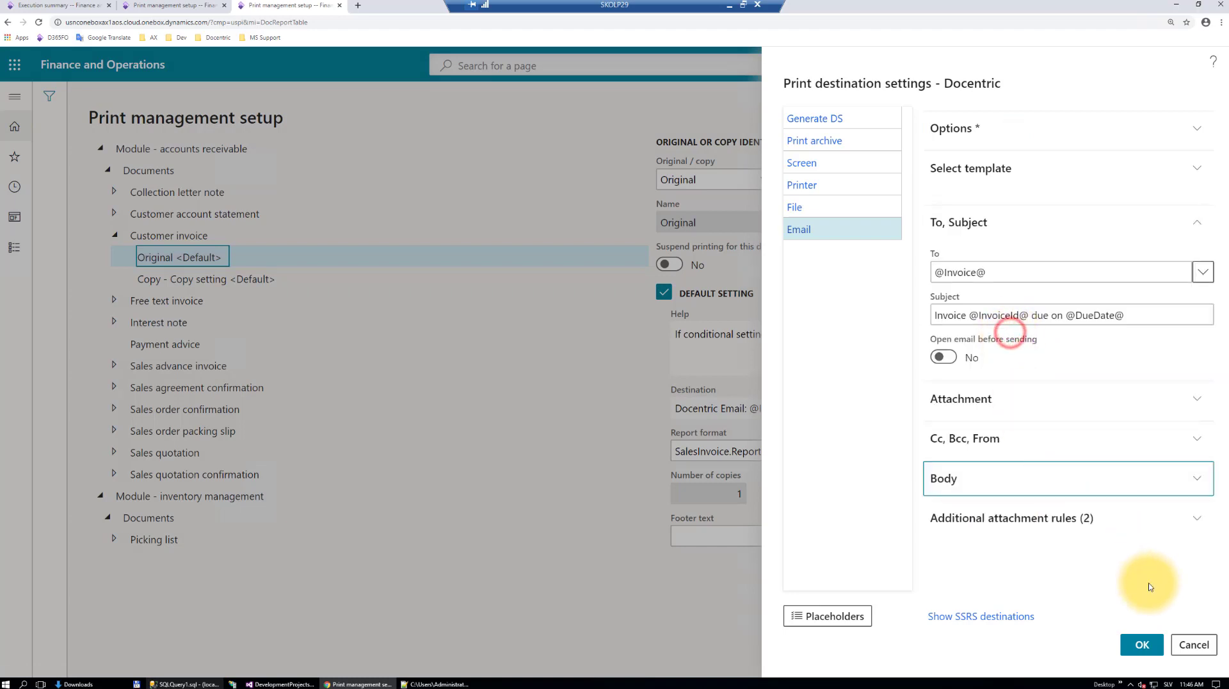
left_click(1139, 645)
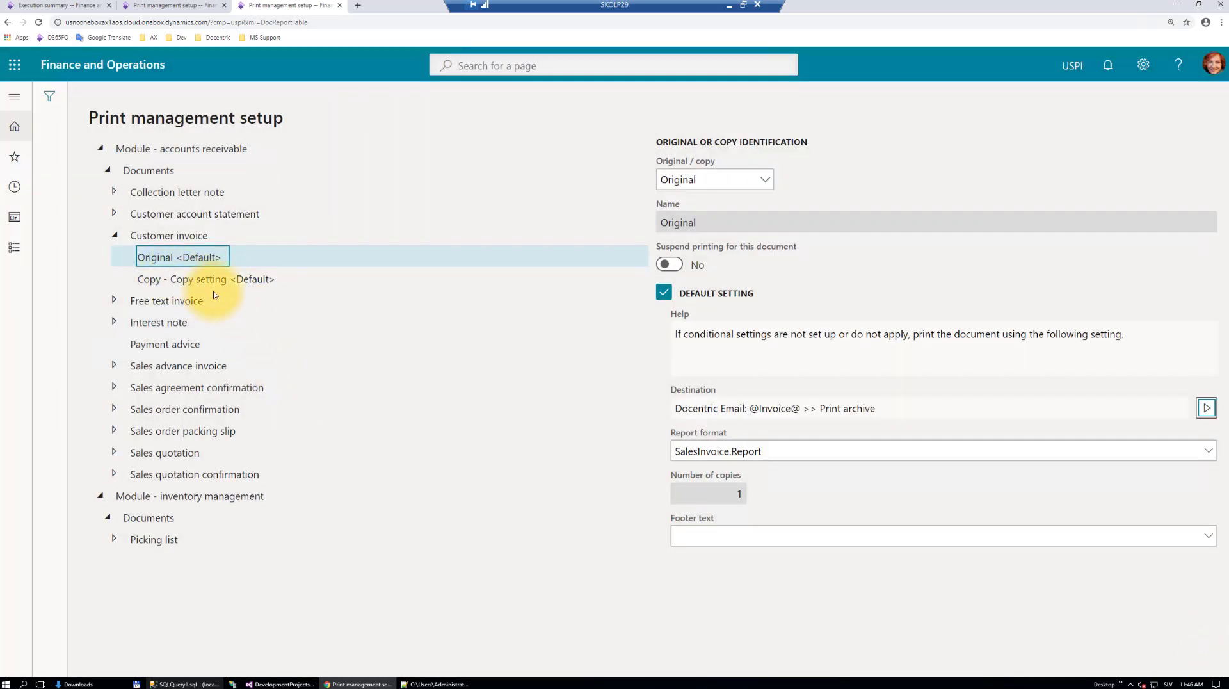
left_click(221, 279)
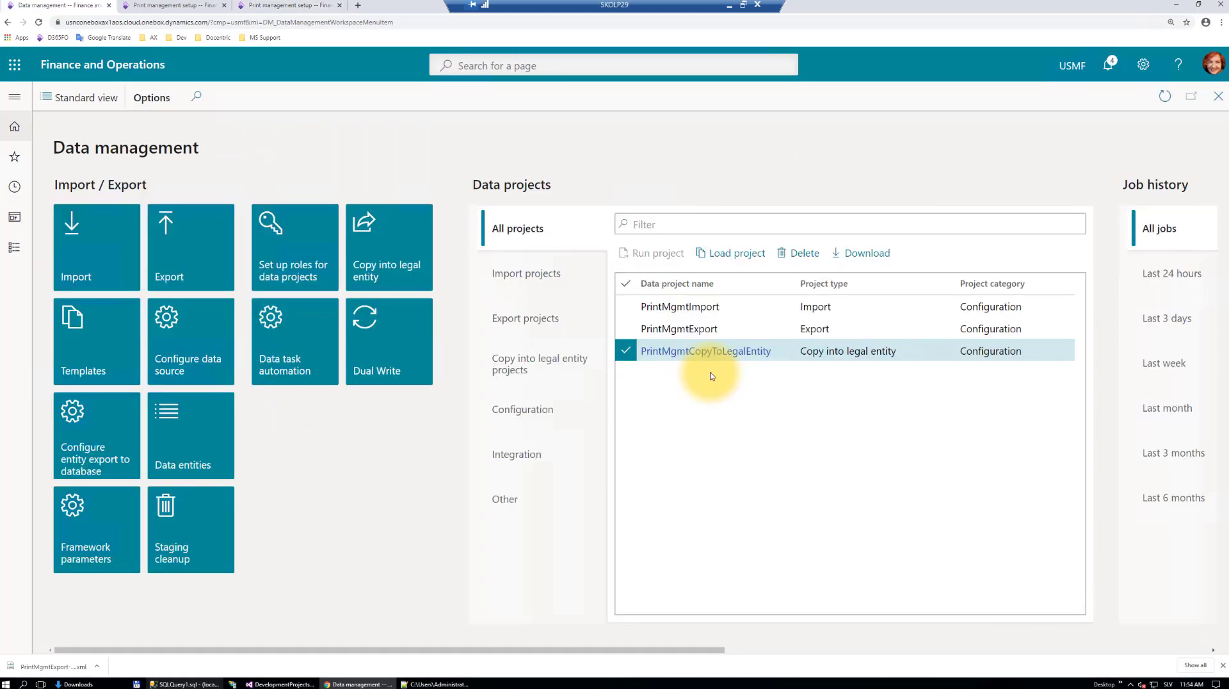
Leave the print management setup in USMF and open the All customers list in Accounts receivable.
left_click(175, 5)
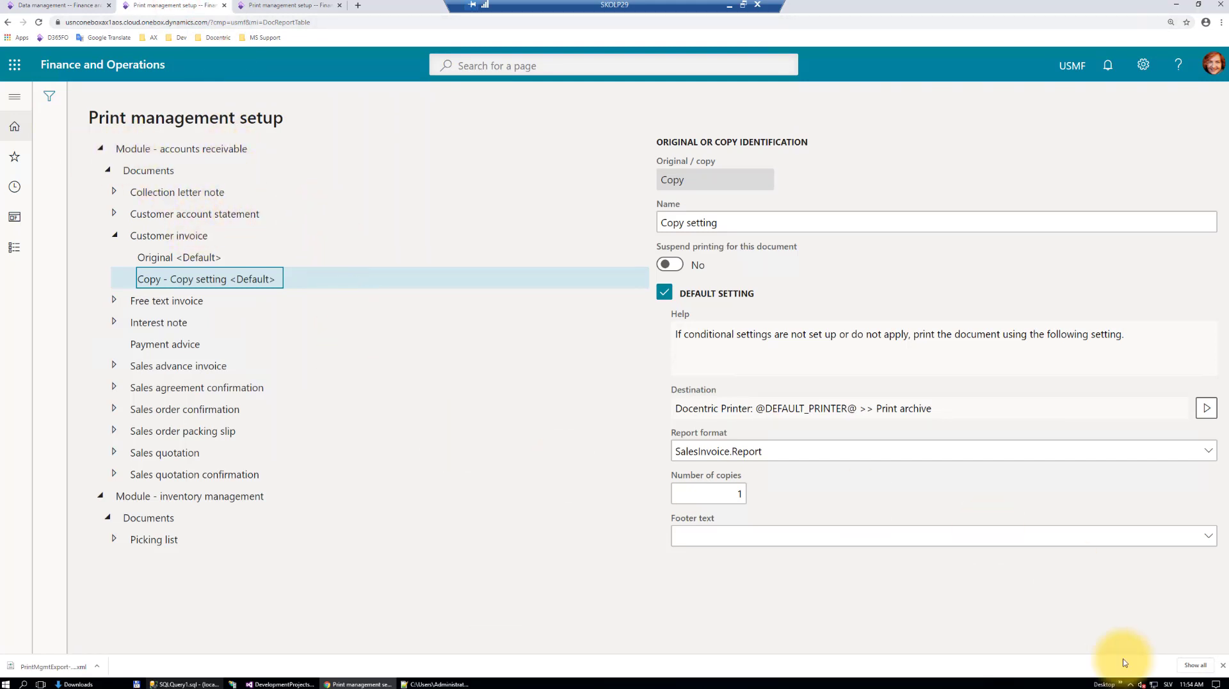
left_click(1223, 665)
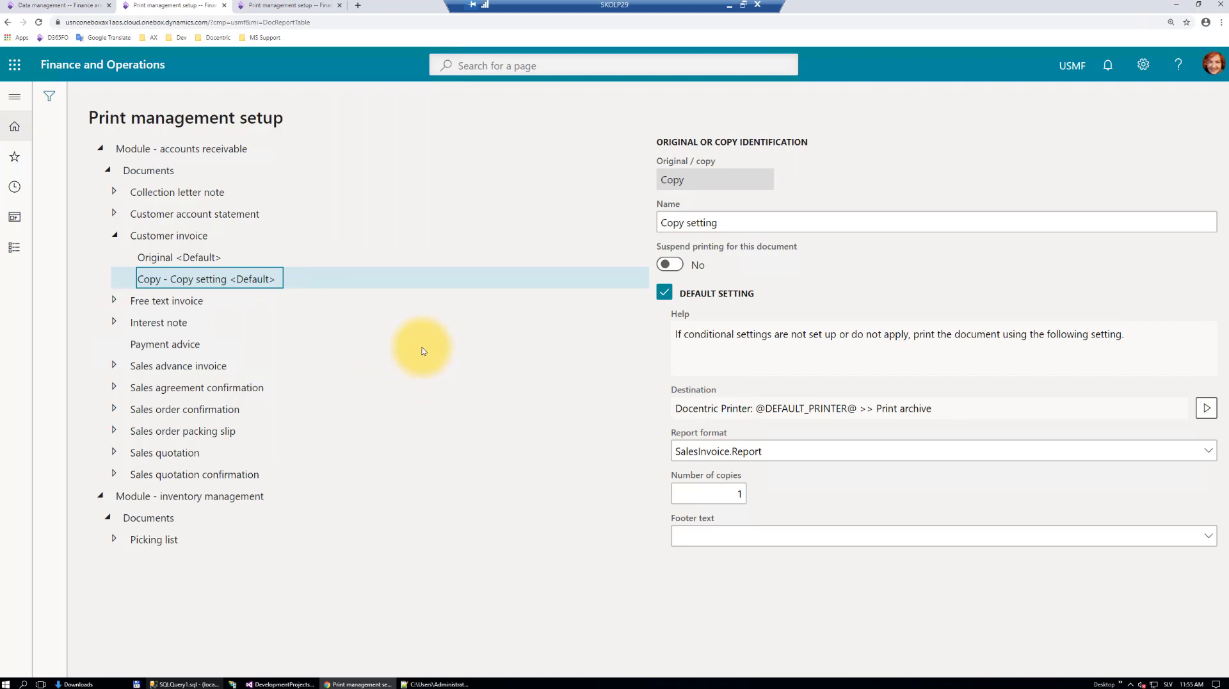
key("Escape")
left_click(14, 247)
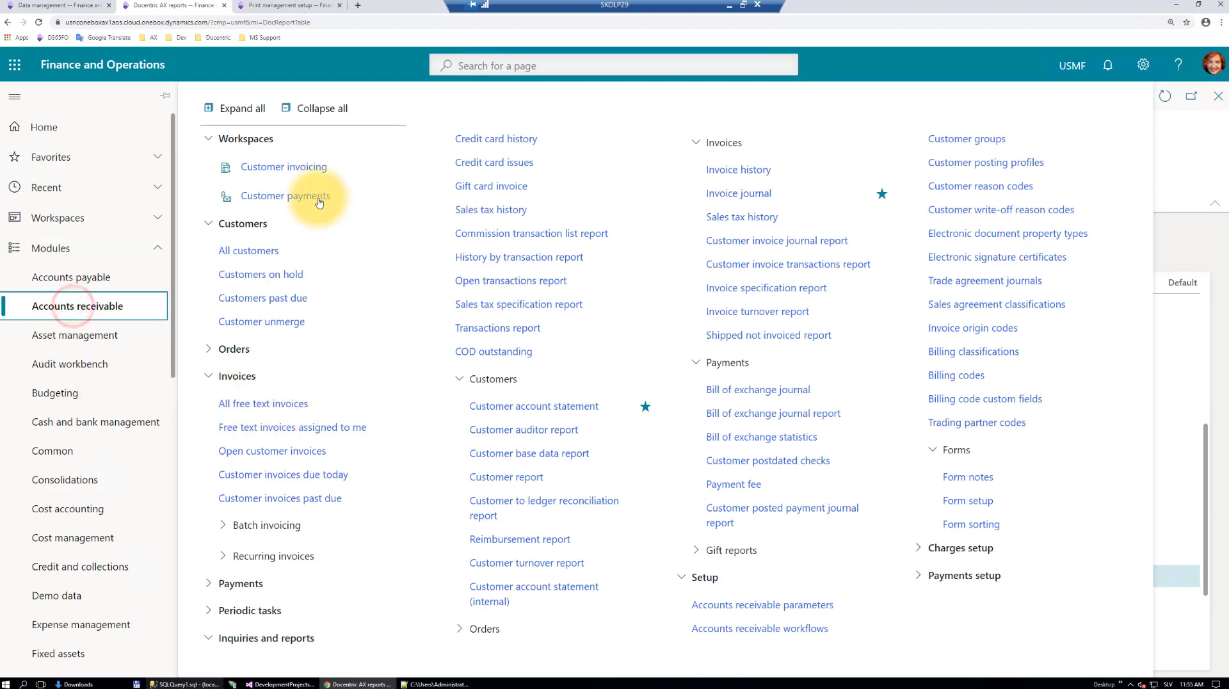
left_click(256, 250)
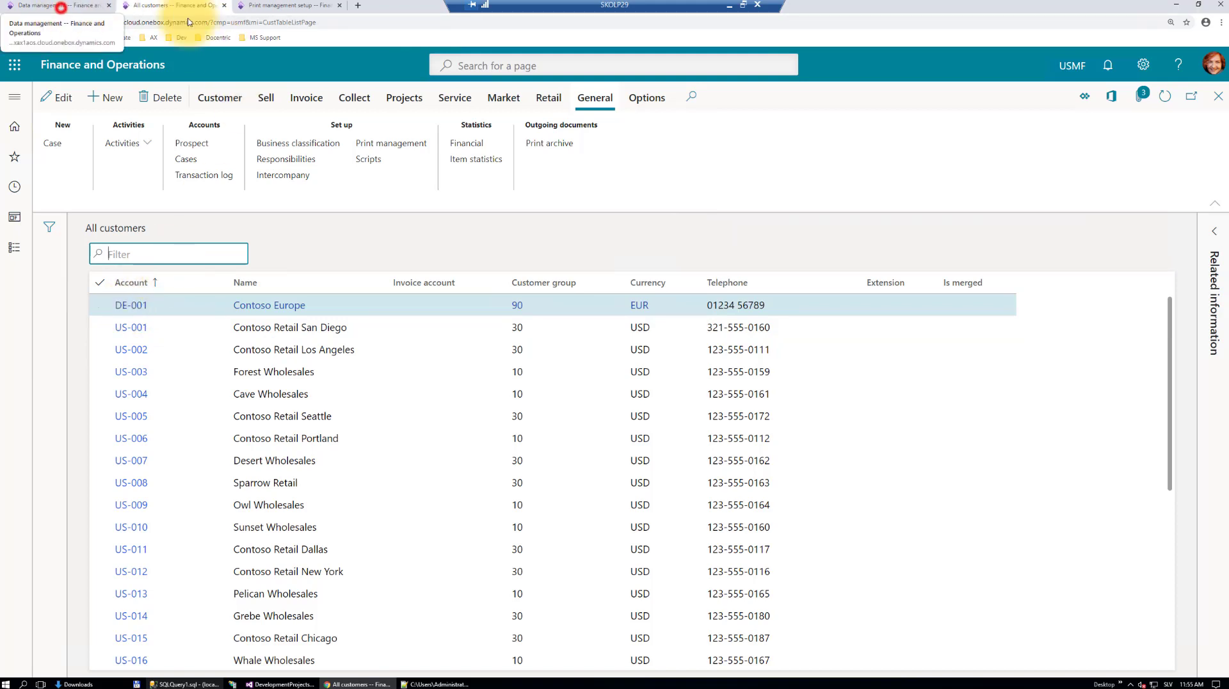
left_click(61, 6)
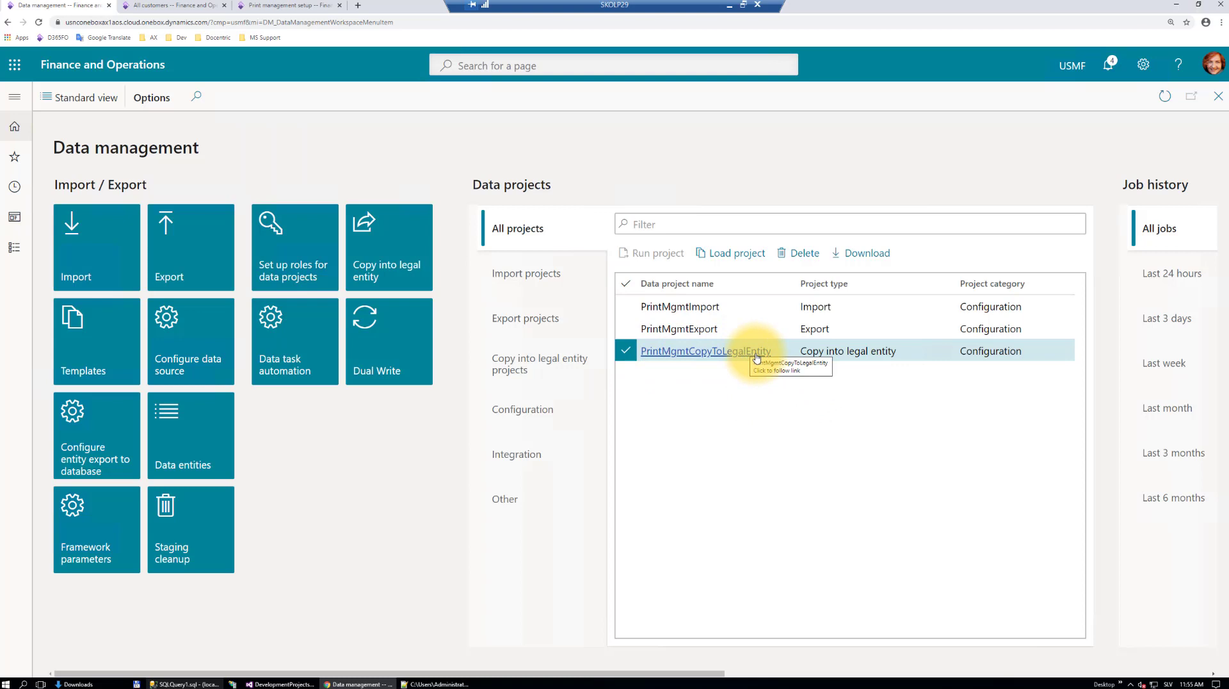
left_click(172, 6)
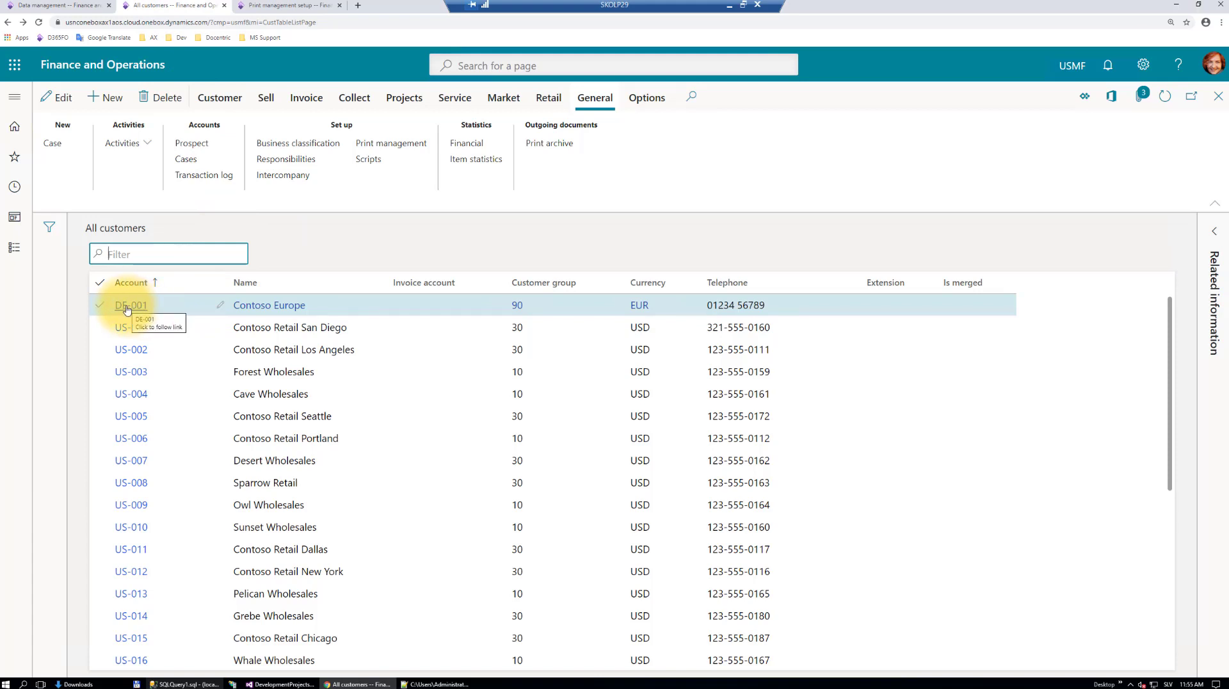
Open the All customers list of Accounts receivable in the USPI session.
left_click(265, 9)
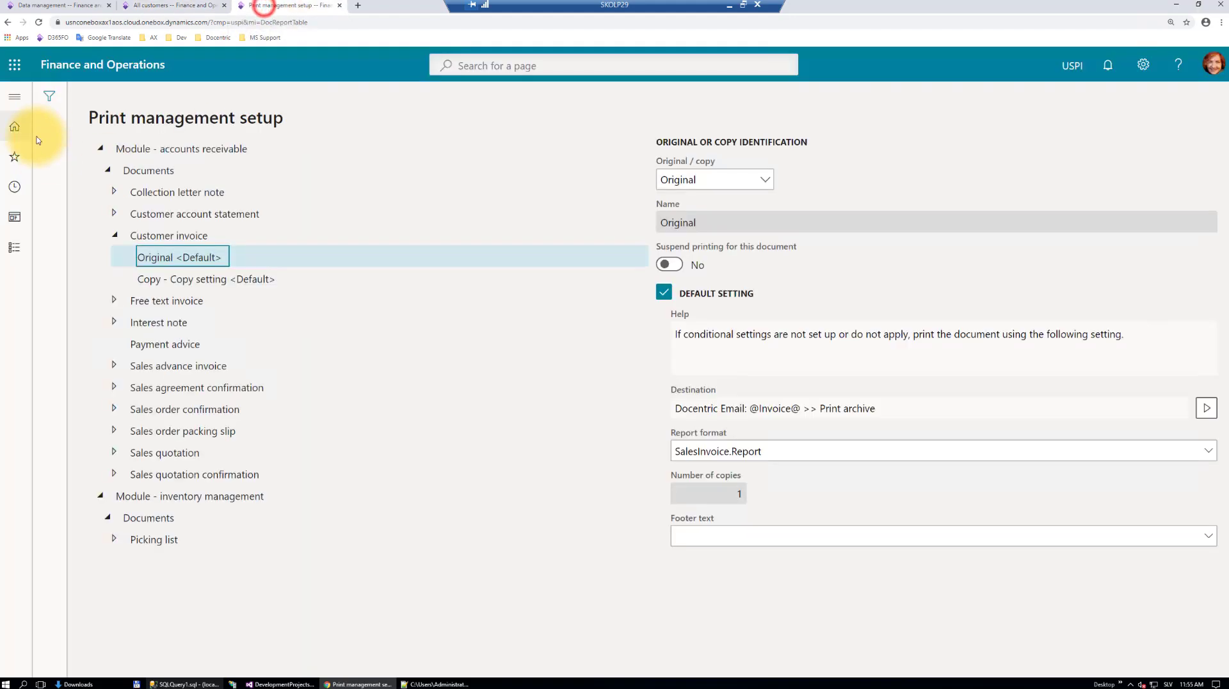
left_click(14, 96)
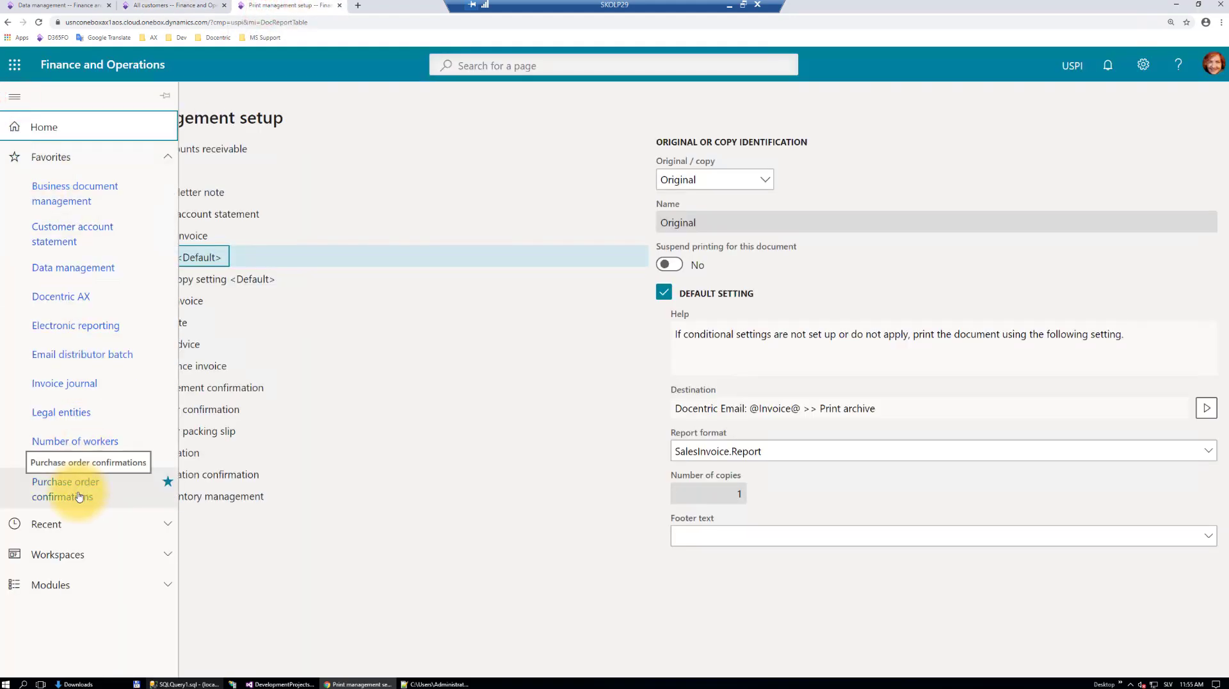
left_click(80, 586)
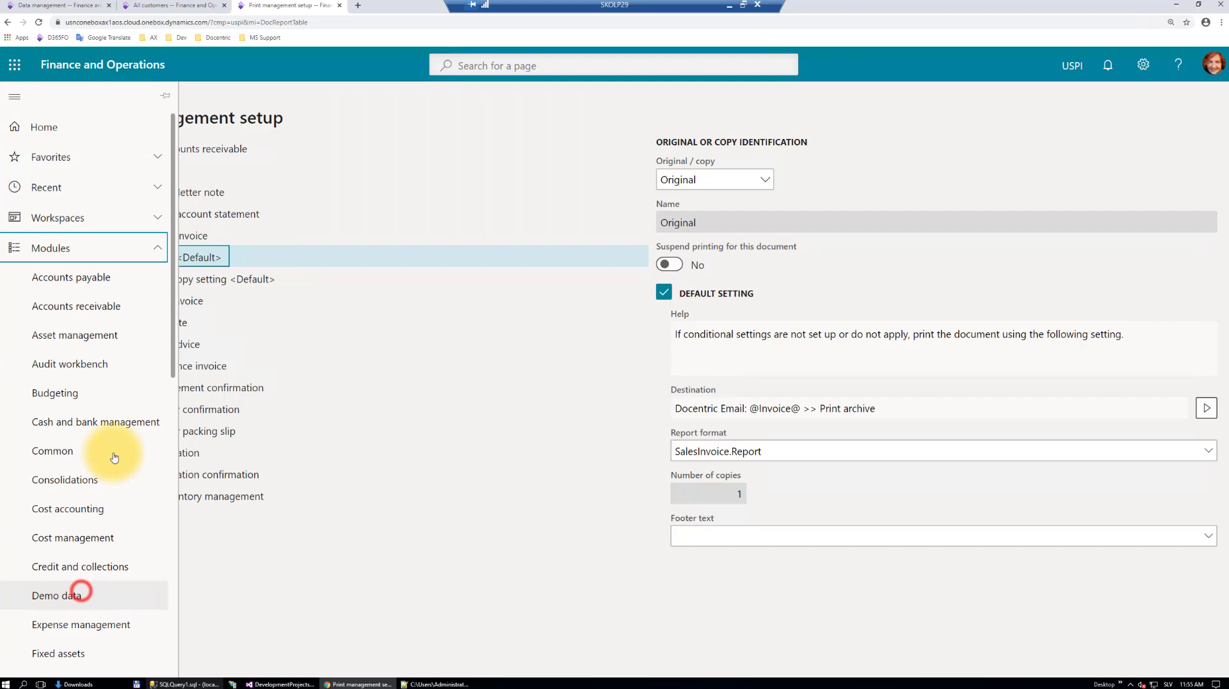
left_click(84, 308)
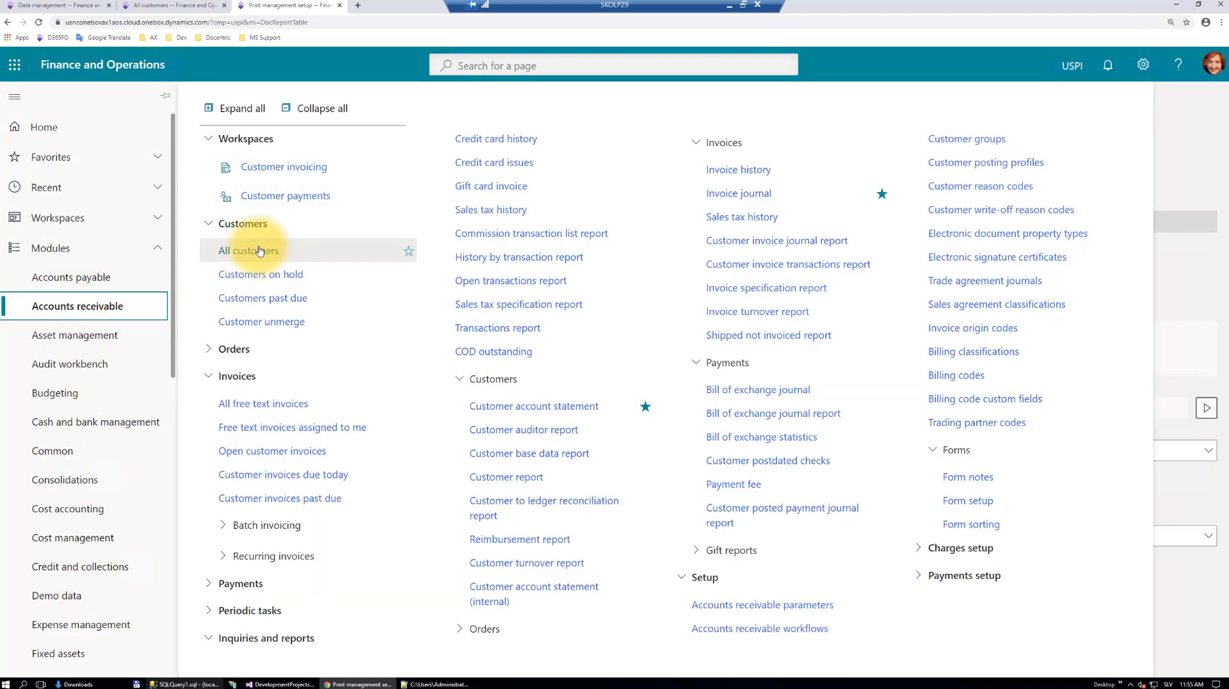
left_click(259, 247)
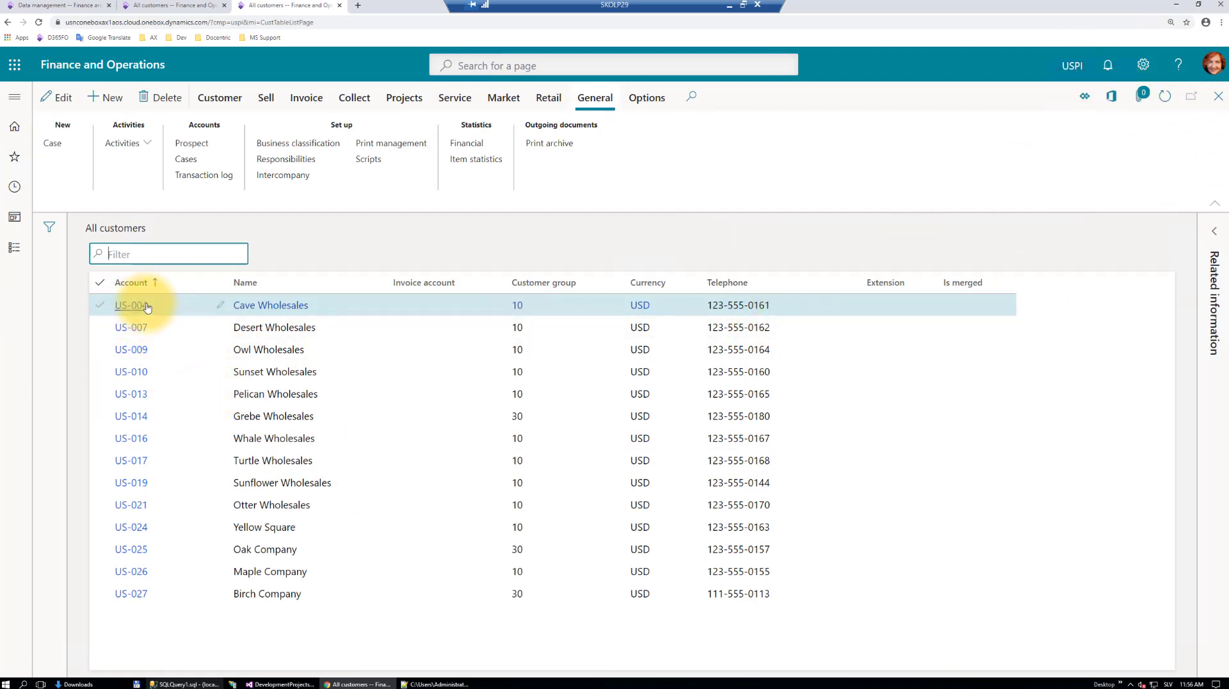
Compare the customers listed in USMF with those in USPI.
left_click(189, 10)
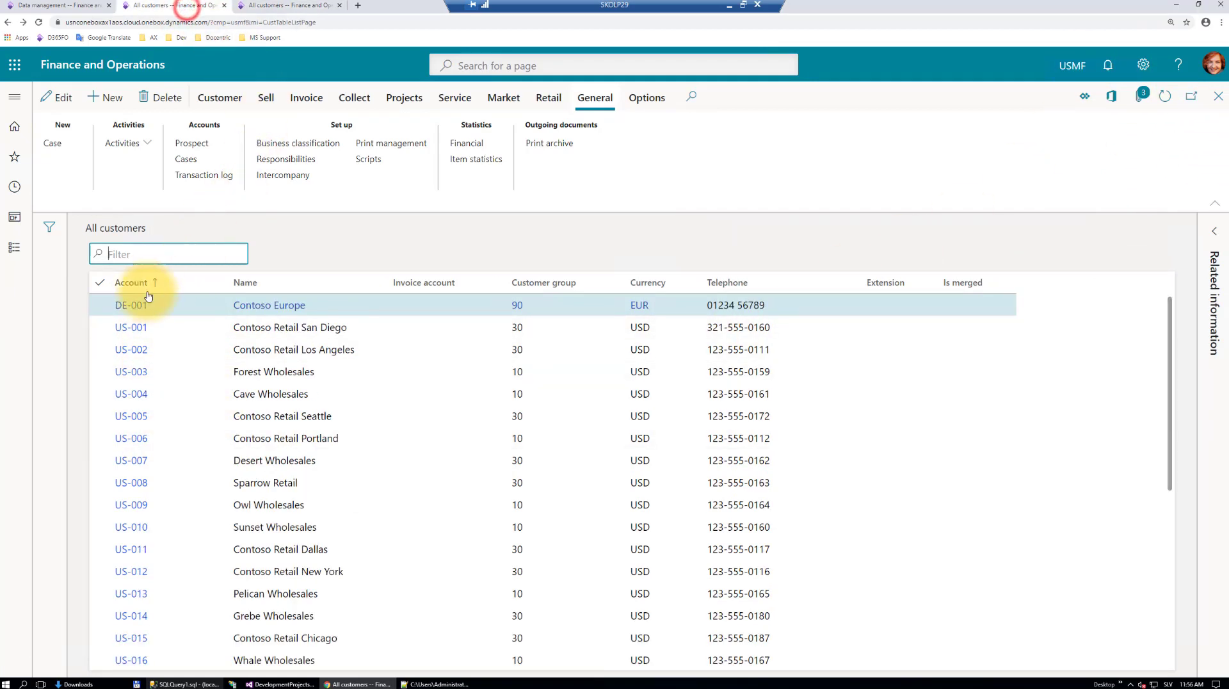
left_click(272, 6)
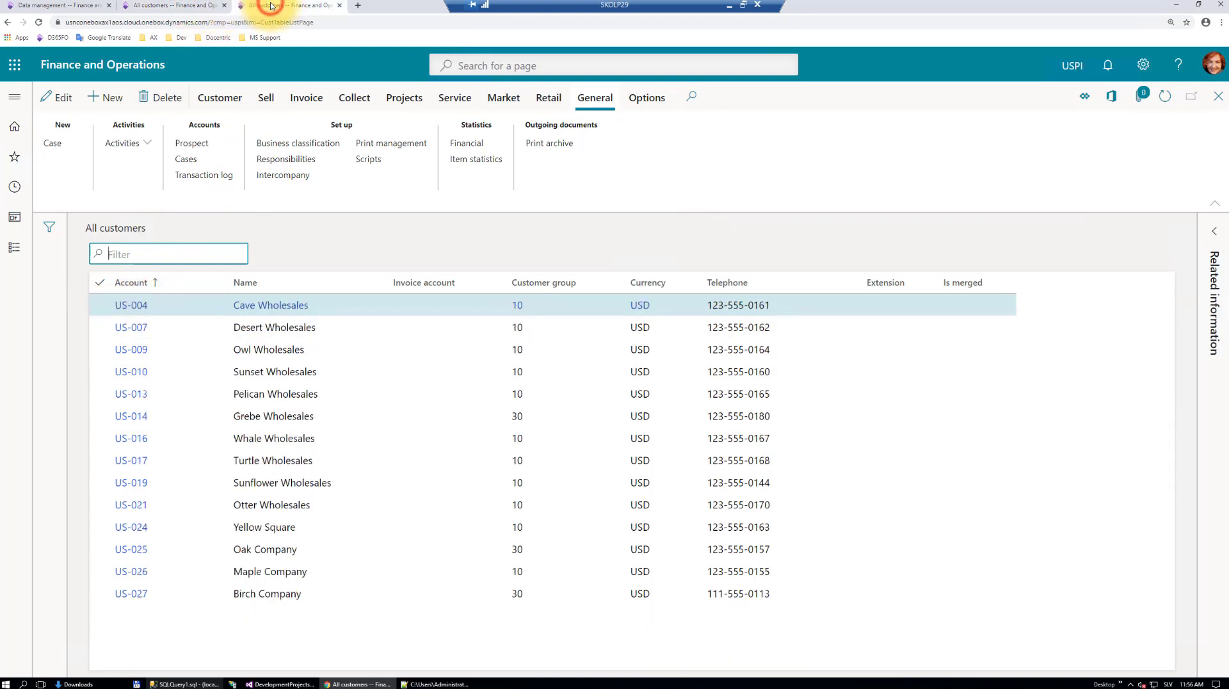
left_click(185, 8)
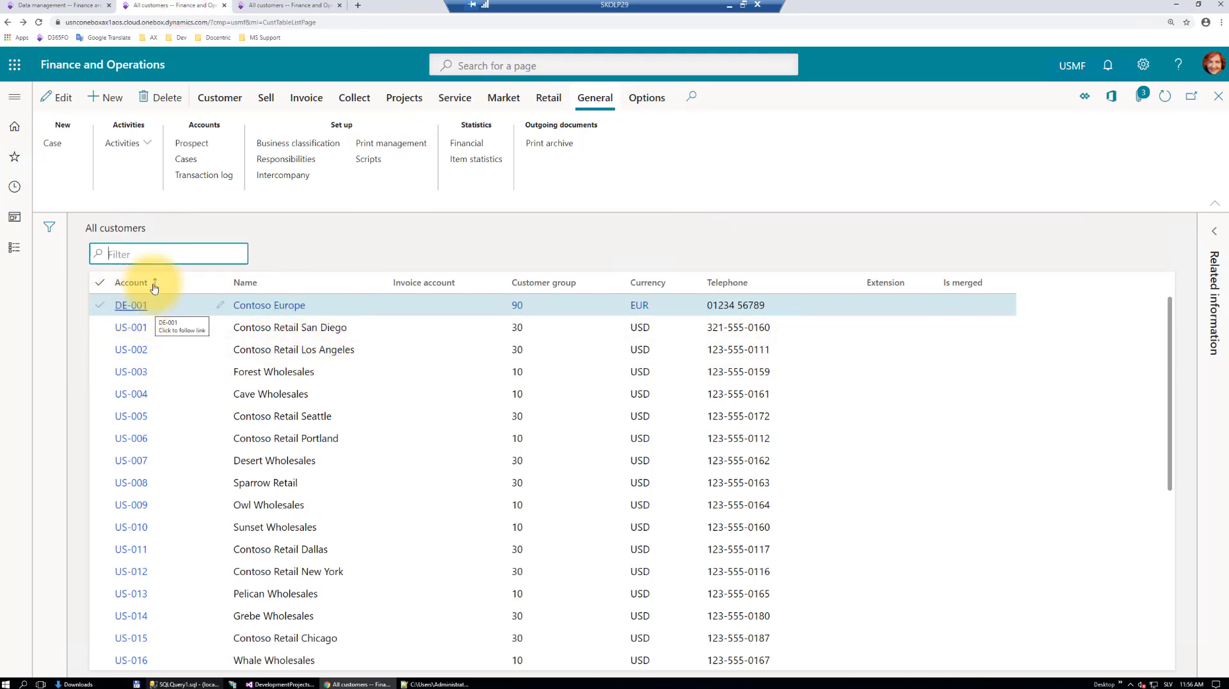
left_click(301, 7)
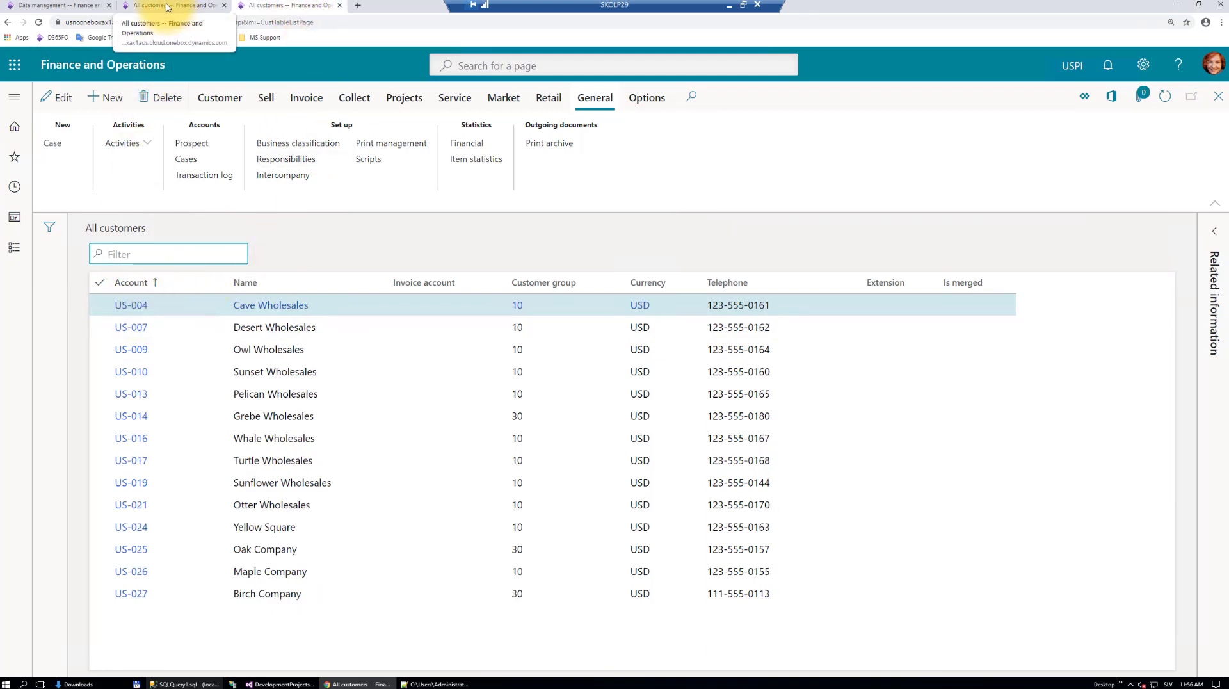
Check the Original customer invoice setting and its override options in the print management setup of Cave Wholesales in USPI.
left_click(392, 144)
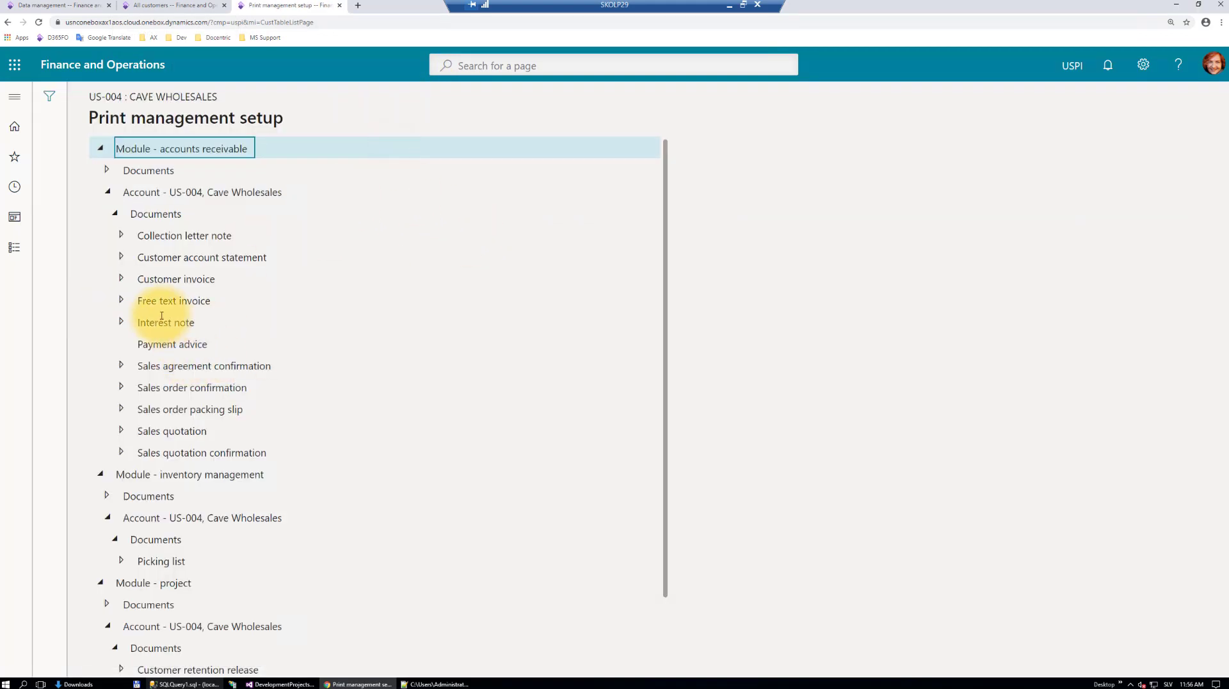
left_click(120, 279)
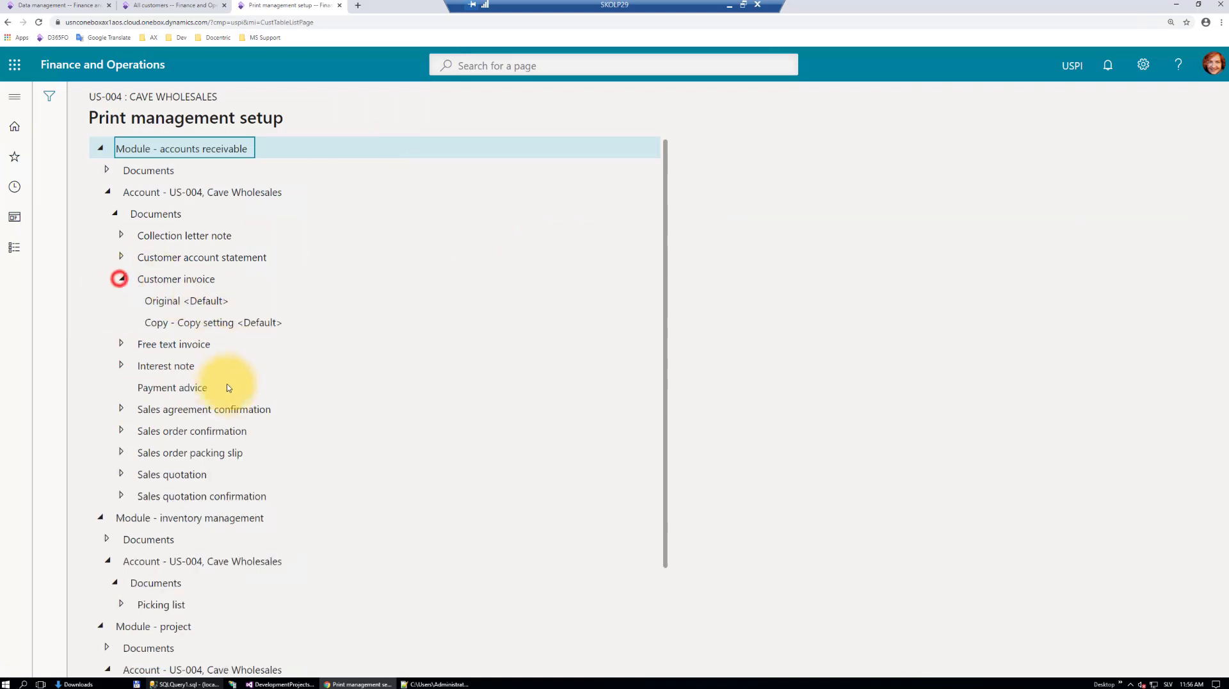
left_click(195, 301)
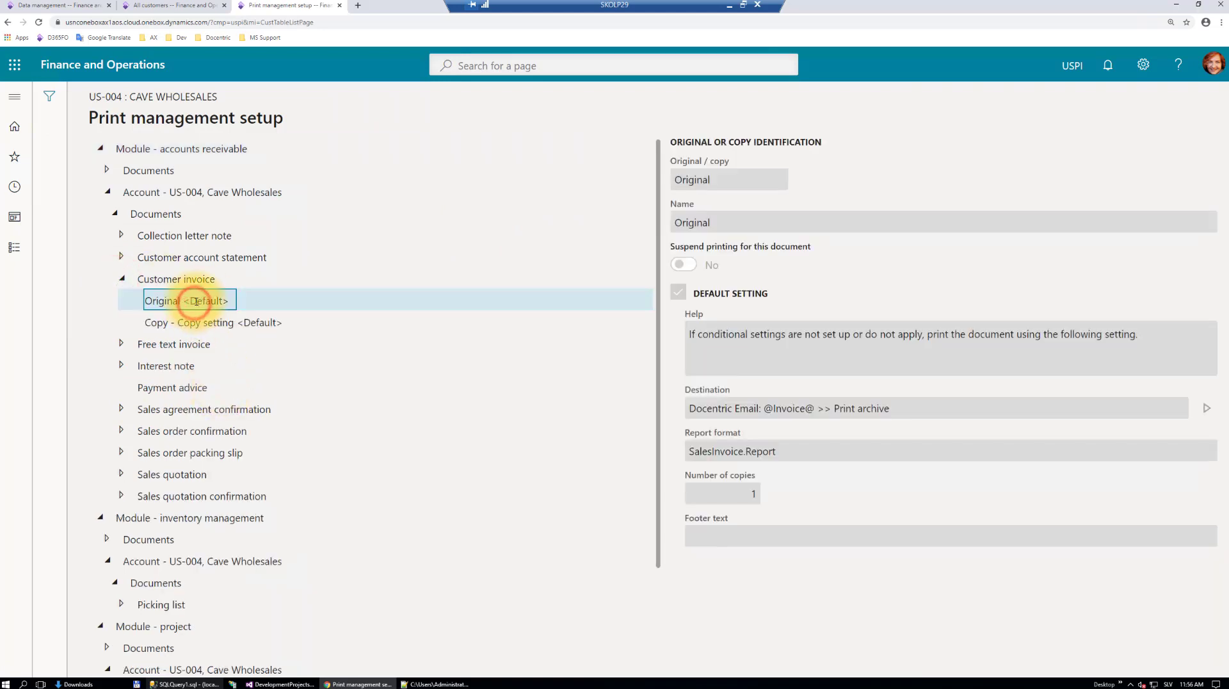
right_click(195, 301)
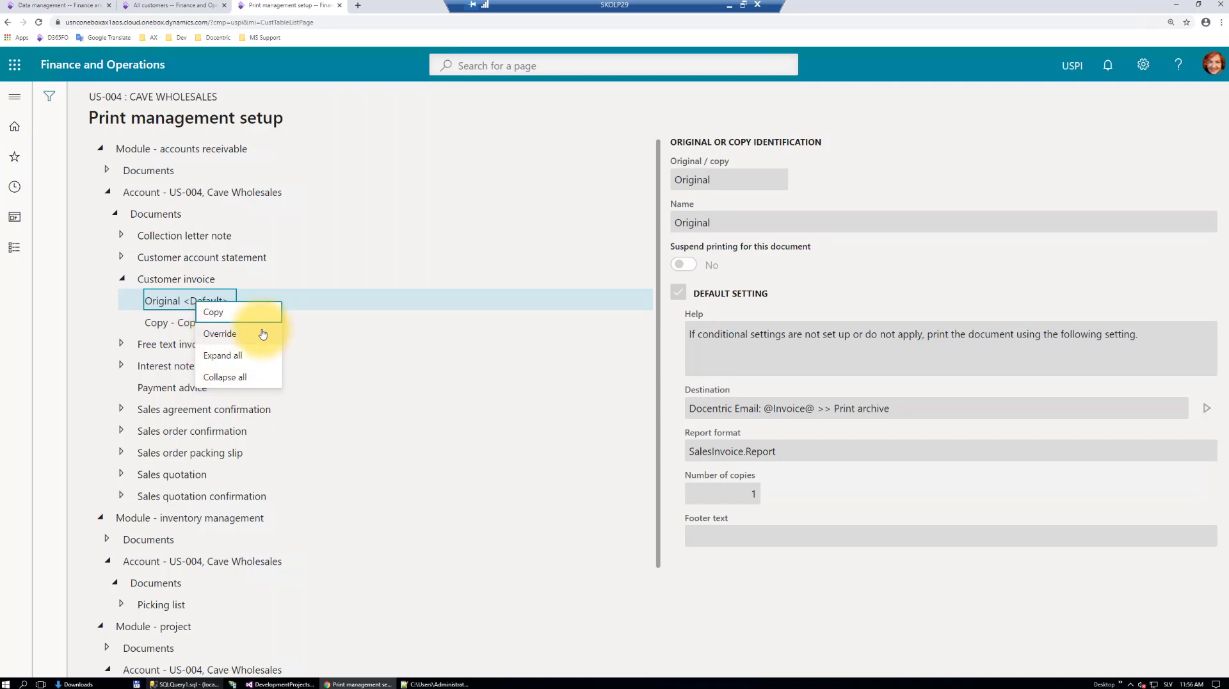
left_click(501, 480)
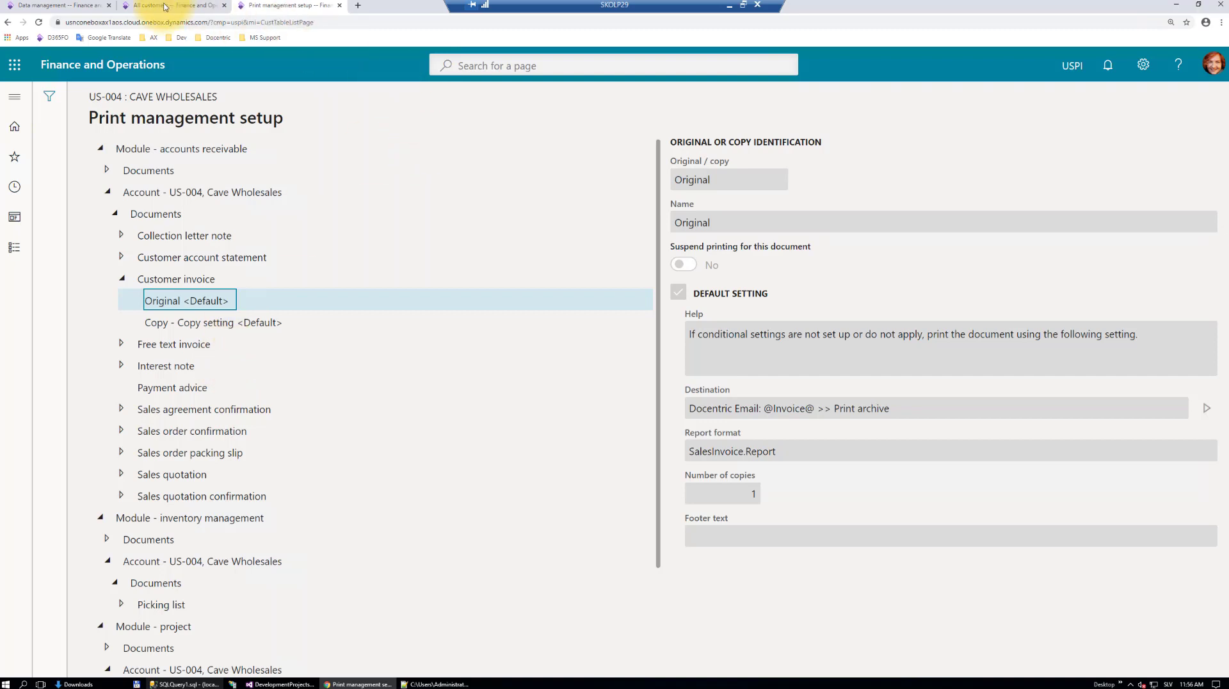
key("Escape")
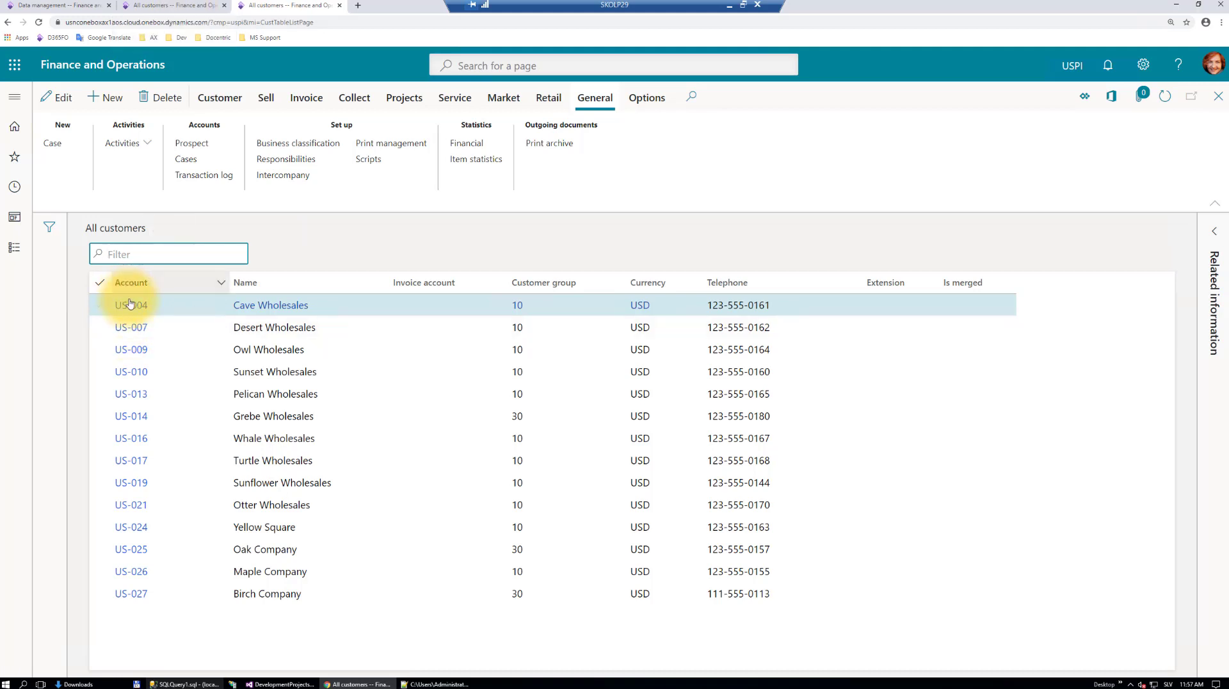
Override the Original customer invoice setting in the print management setup of customer Contoso Europe in USMF.
left_click(168, 6)
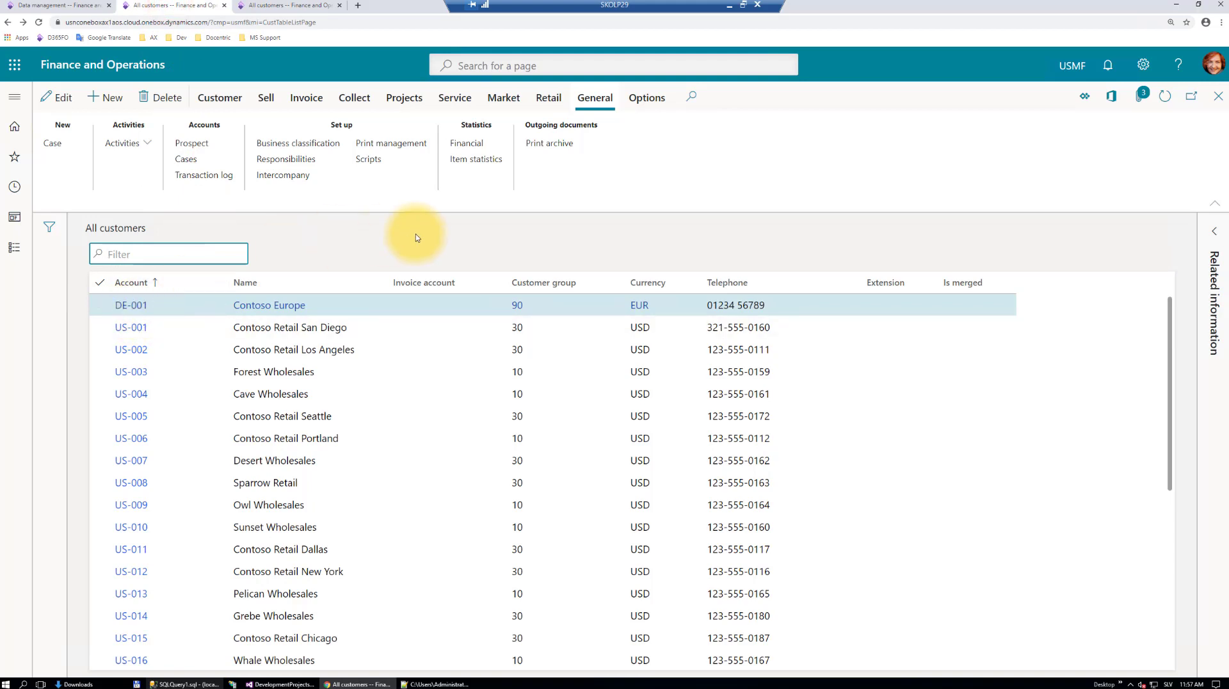
left_click(377, 143)
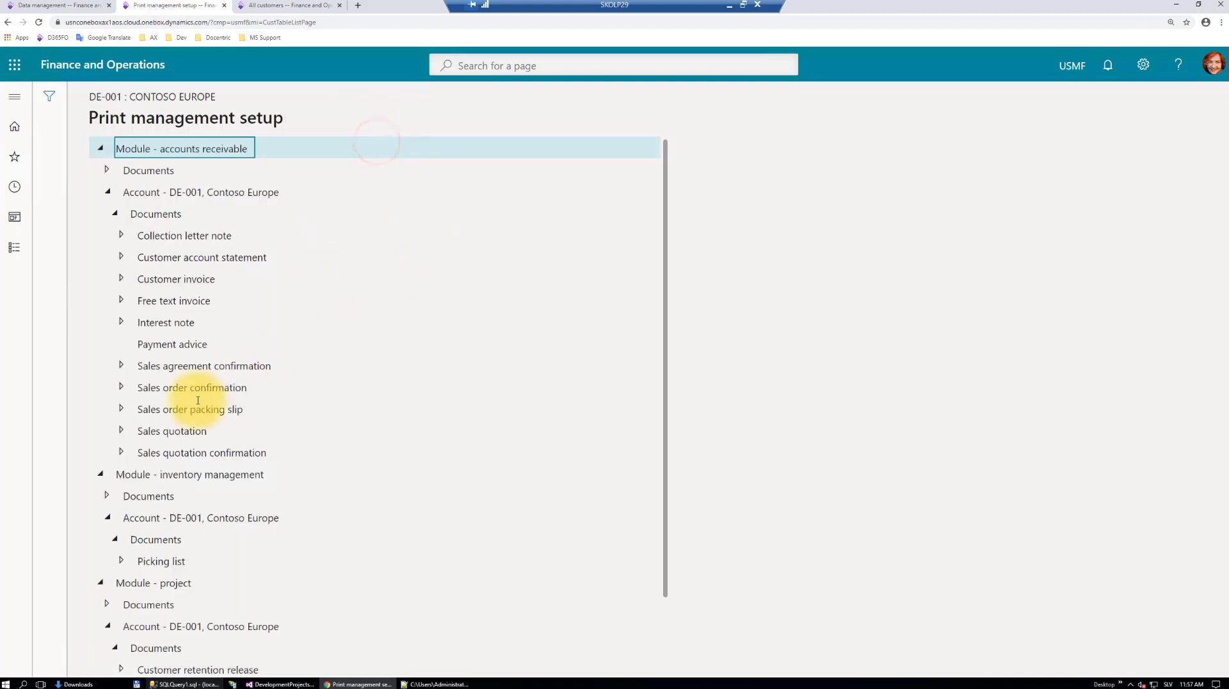
left_click(120, 279)
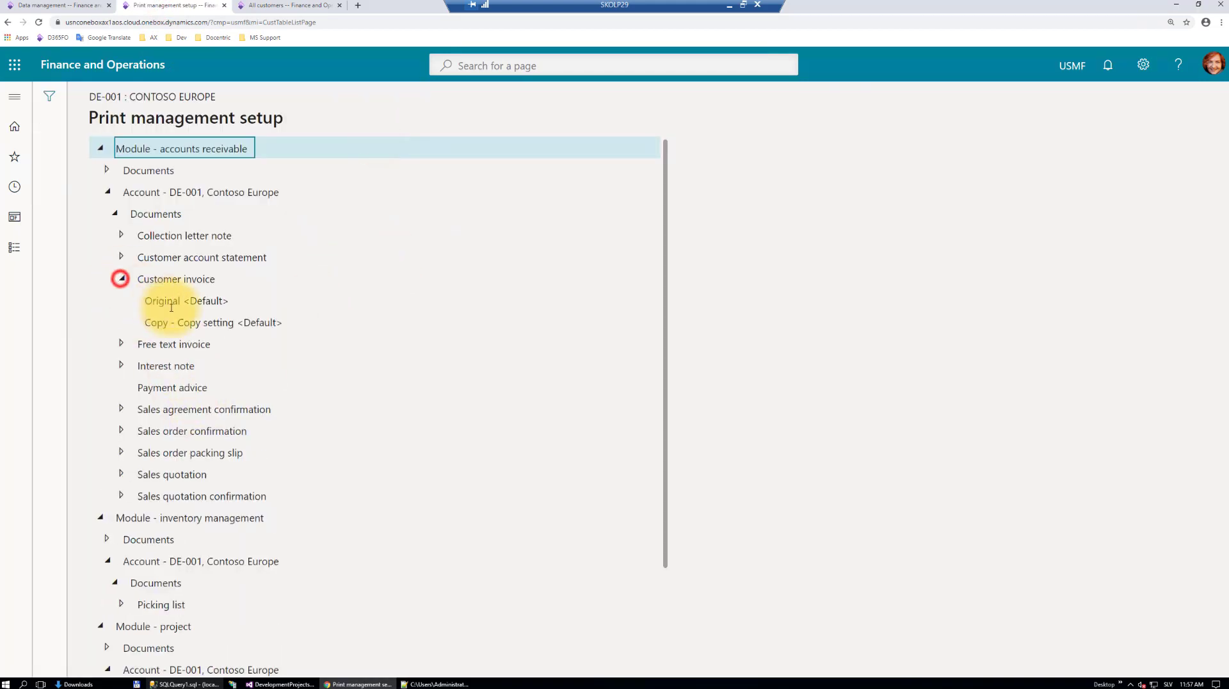
left_click(210, 302)
left_click_drag(210, 302, 163, 310)
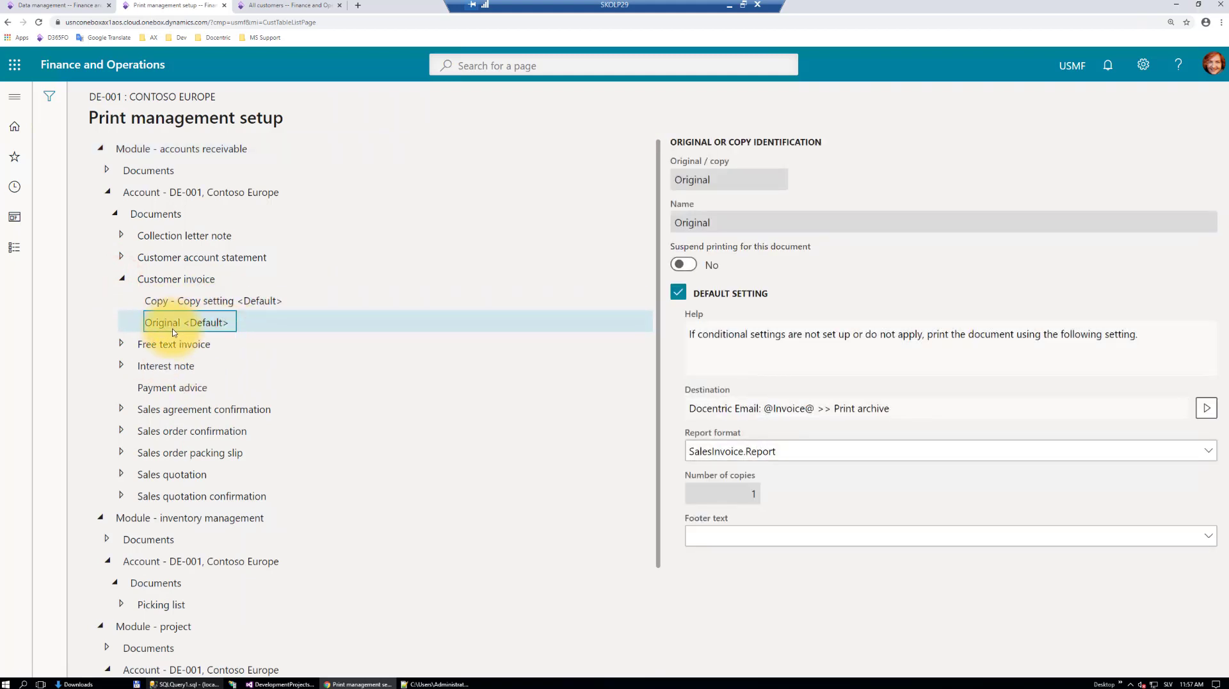
right_click(211, 323)
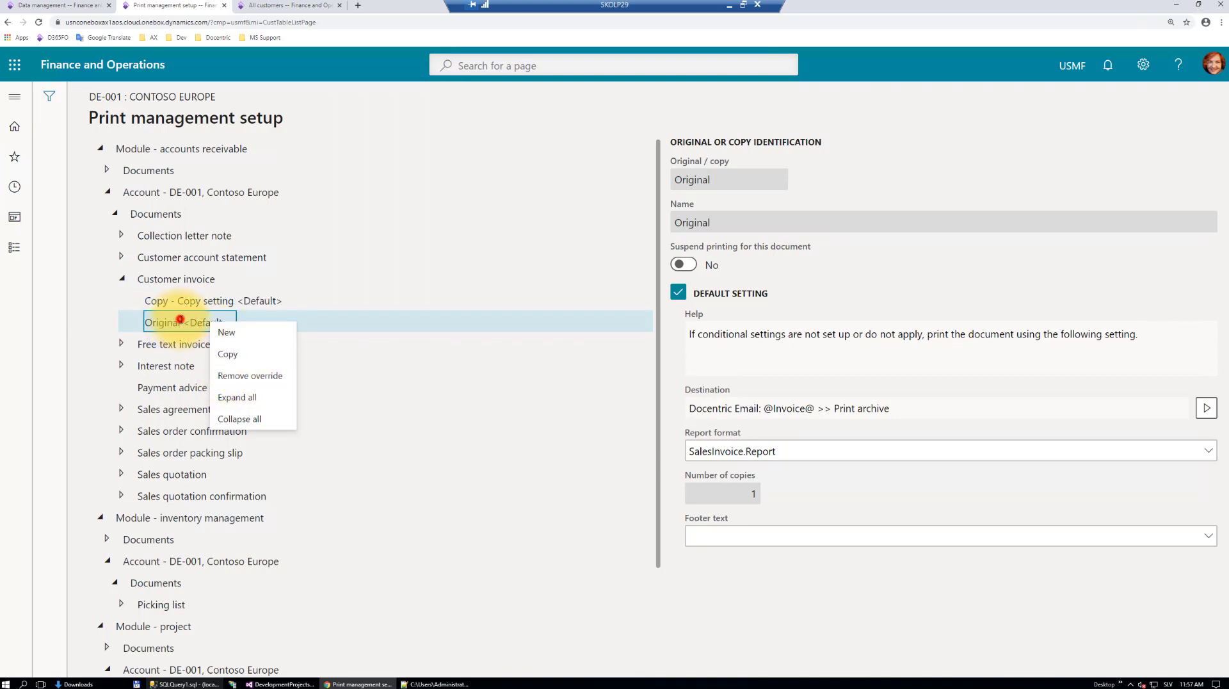
left_click(179, 320)
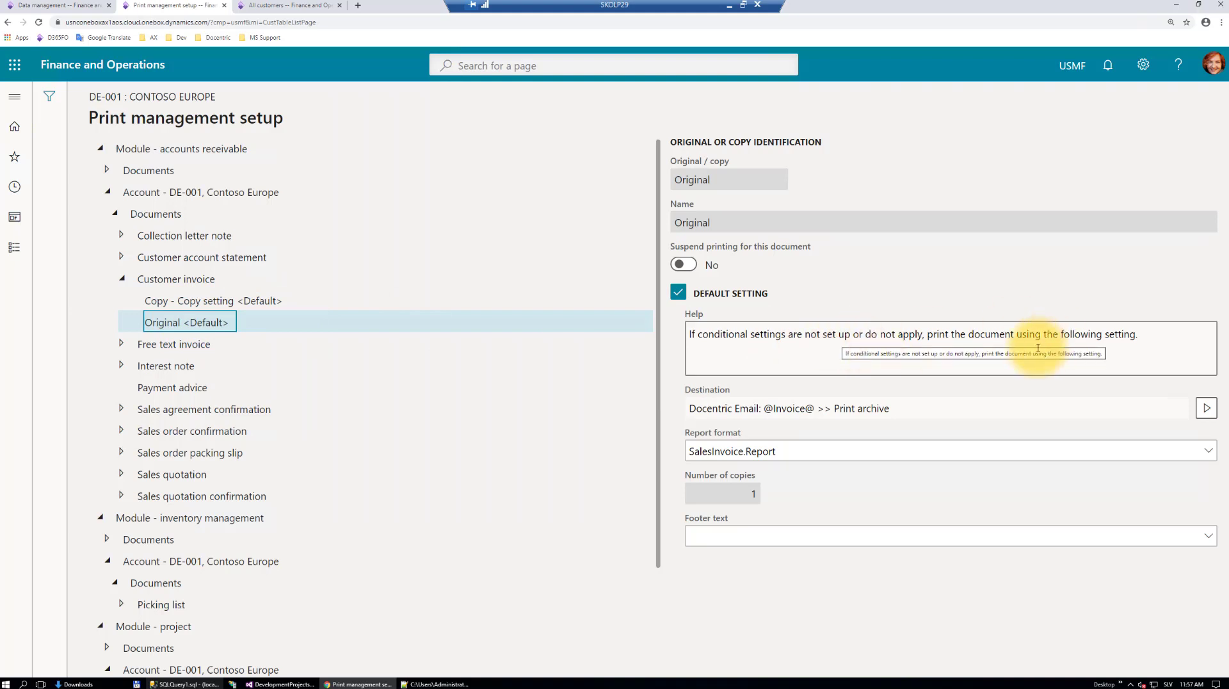
Set the print destination of Contoso Europe's Original customer invoice to Docentric File and return to the customer list.
left_click(1207, 409)
left_click(1144, 453)
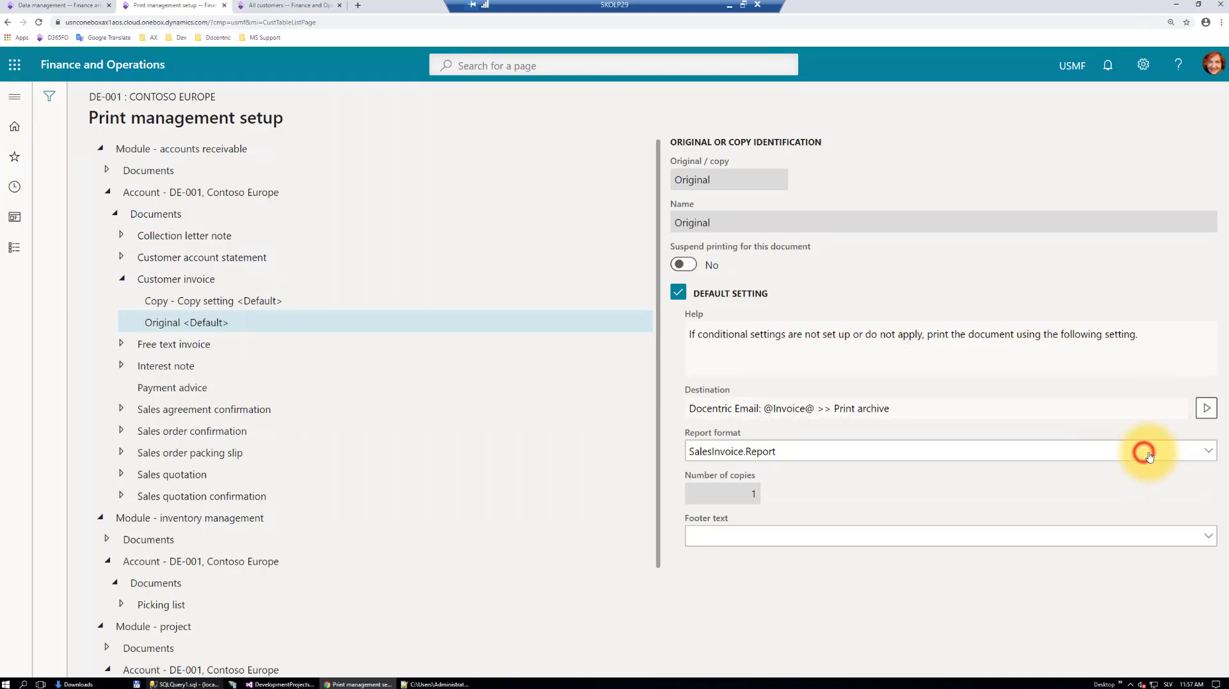
left_click(795, 208)
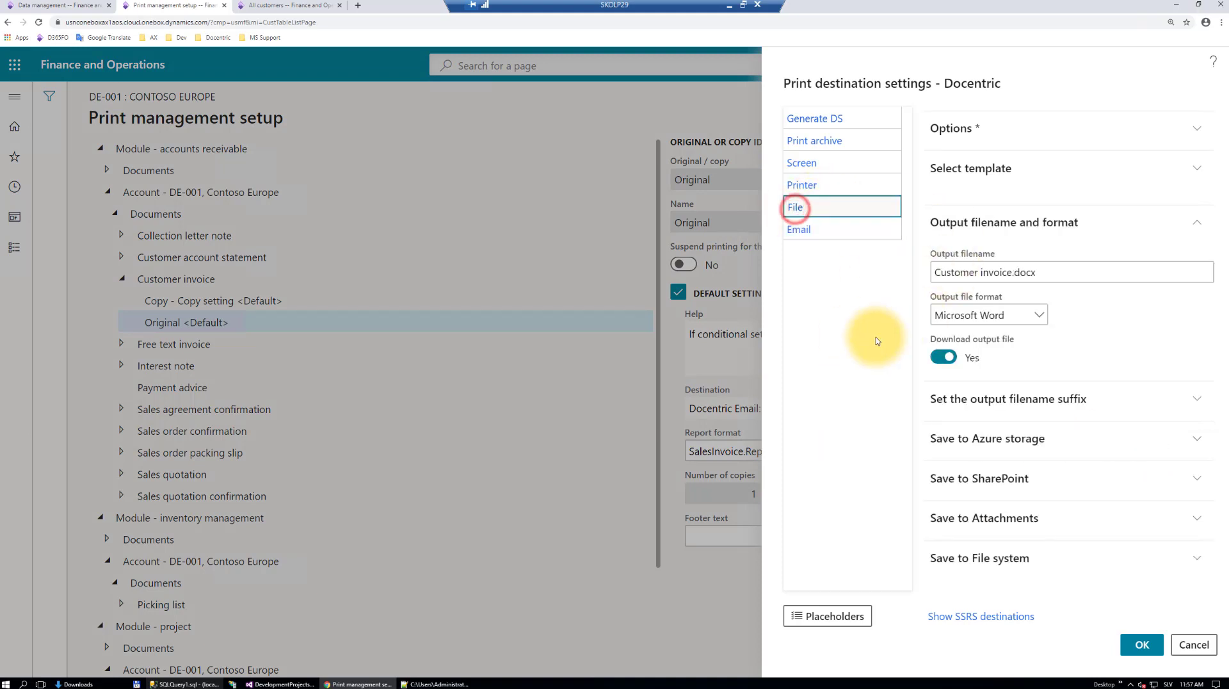
left_click(1140, 642)
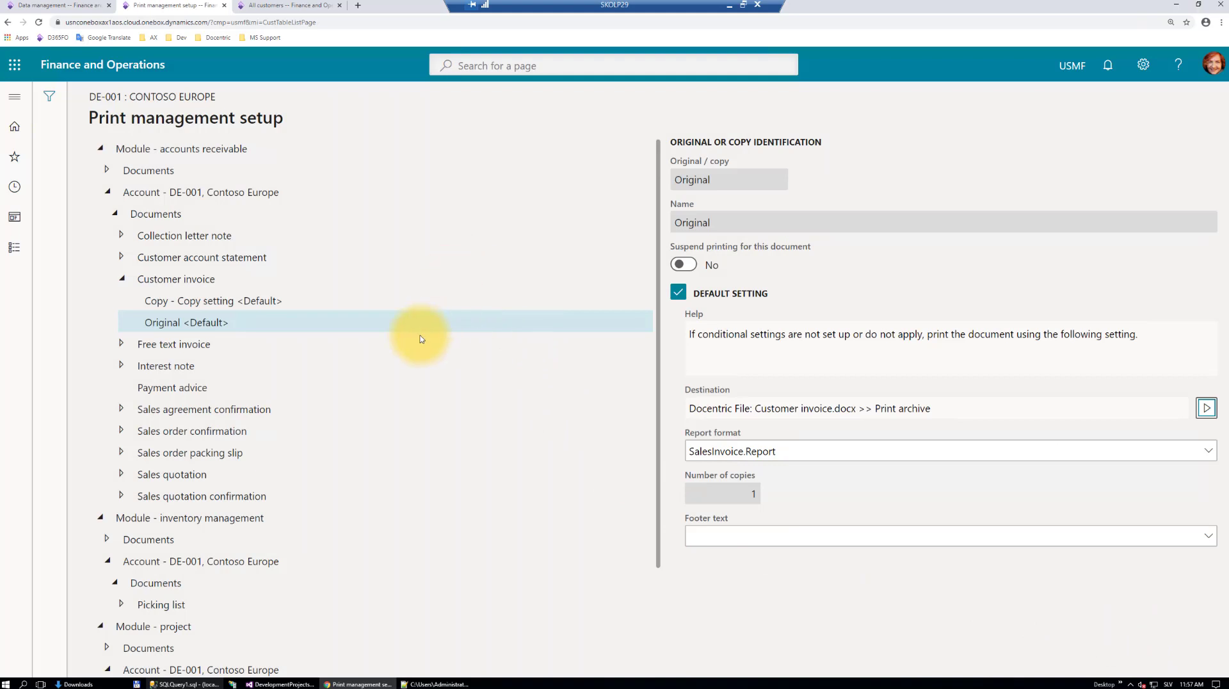
key("Escape")
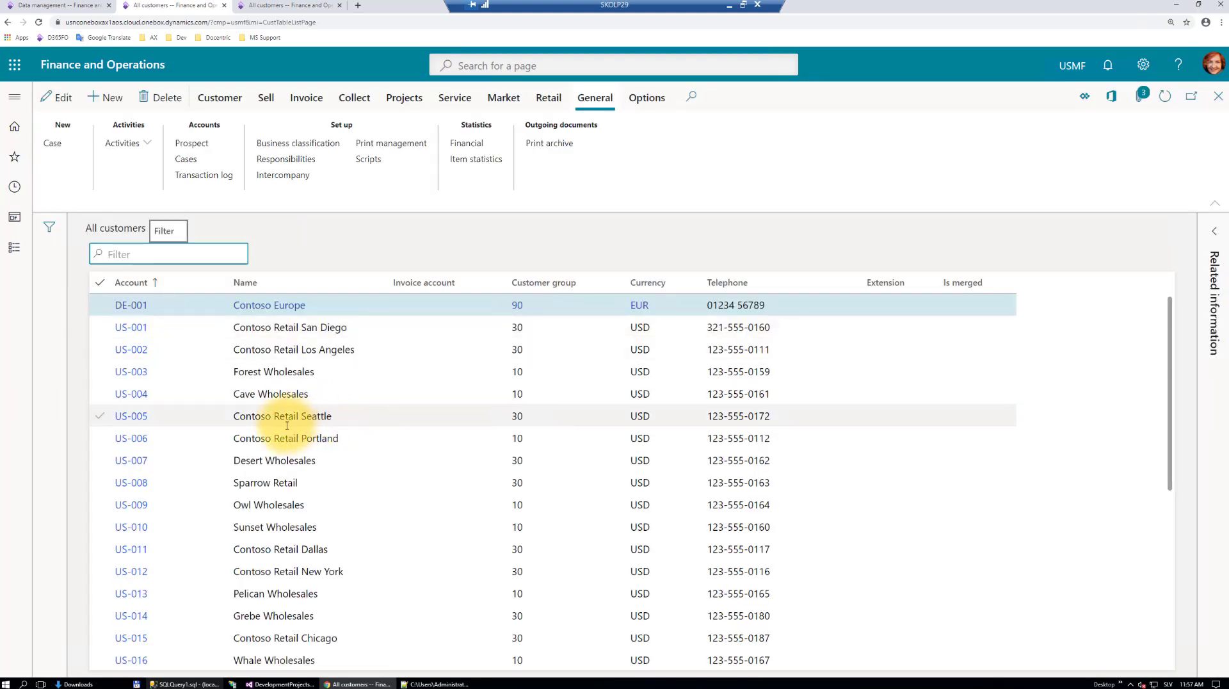
Override the Original customer invoice setting in the print management setup of Cave Wholesales in USMF, a customer also present in USPI.
left_click(272, 5)
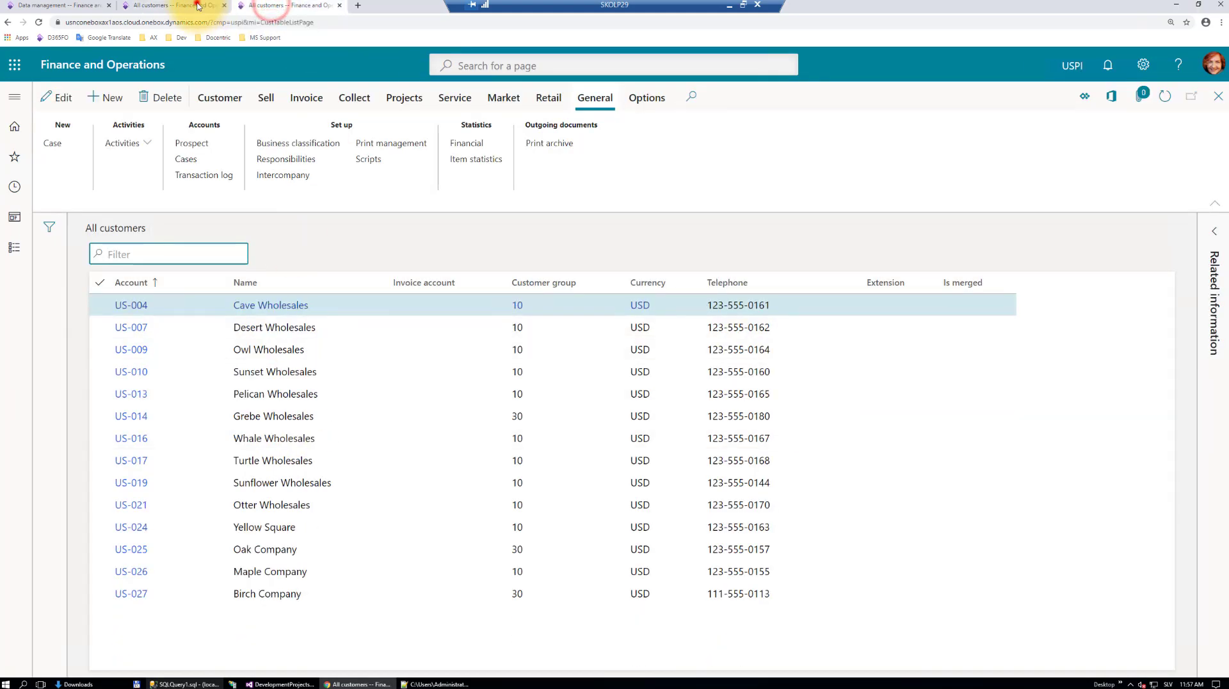
left_click(198, 6)
left_click(144, 253)
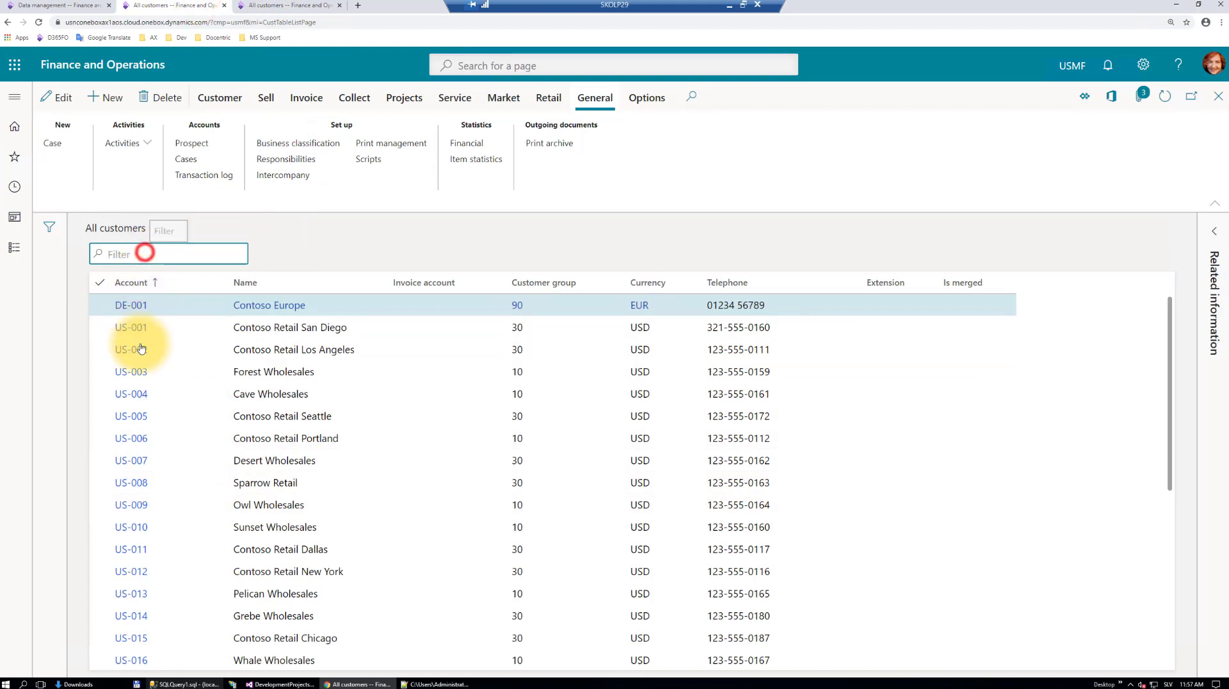
left_click(280, 393)
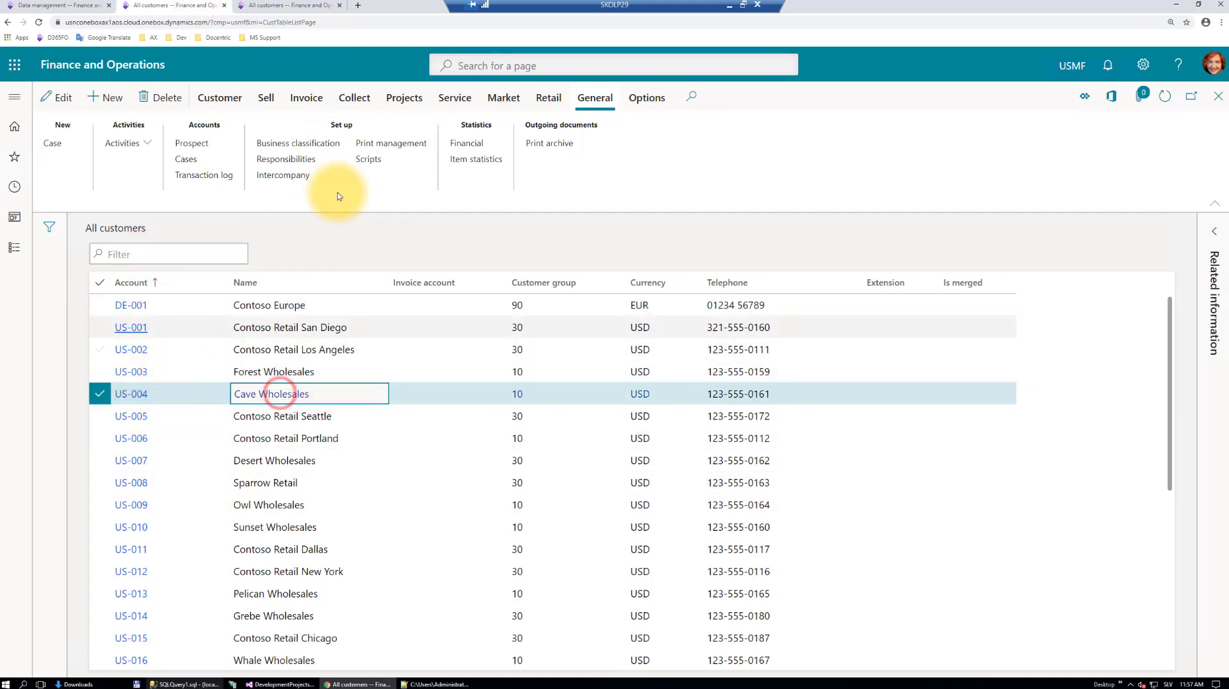
left_click(392, 143)
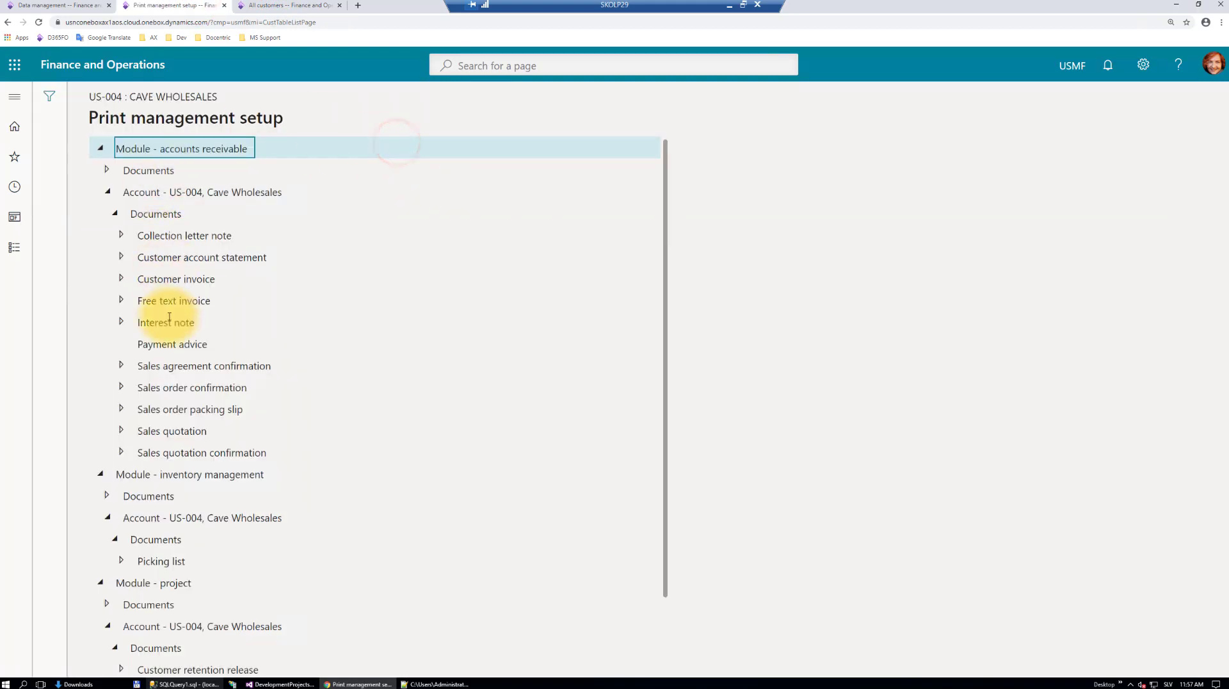
left_click(121, 278)
left_click(198, 301)
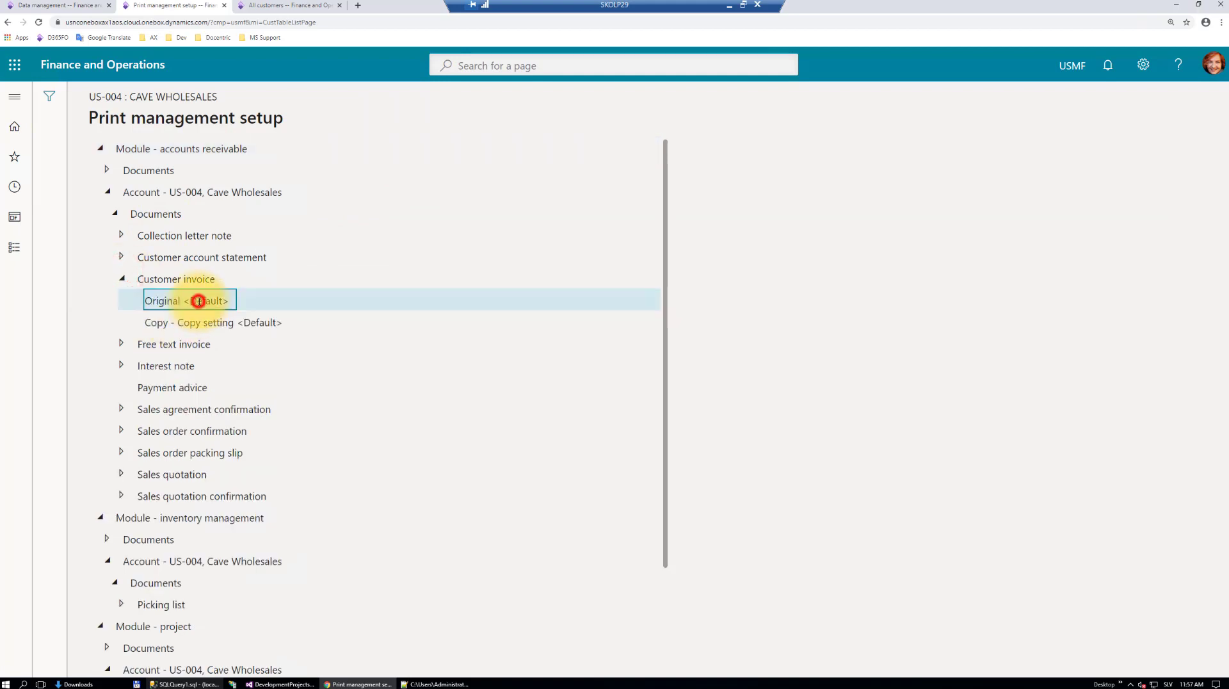
right_click(198, 300)
left_click(233, 336)
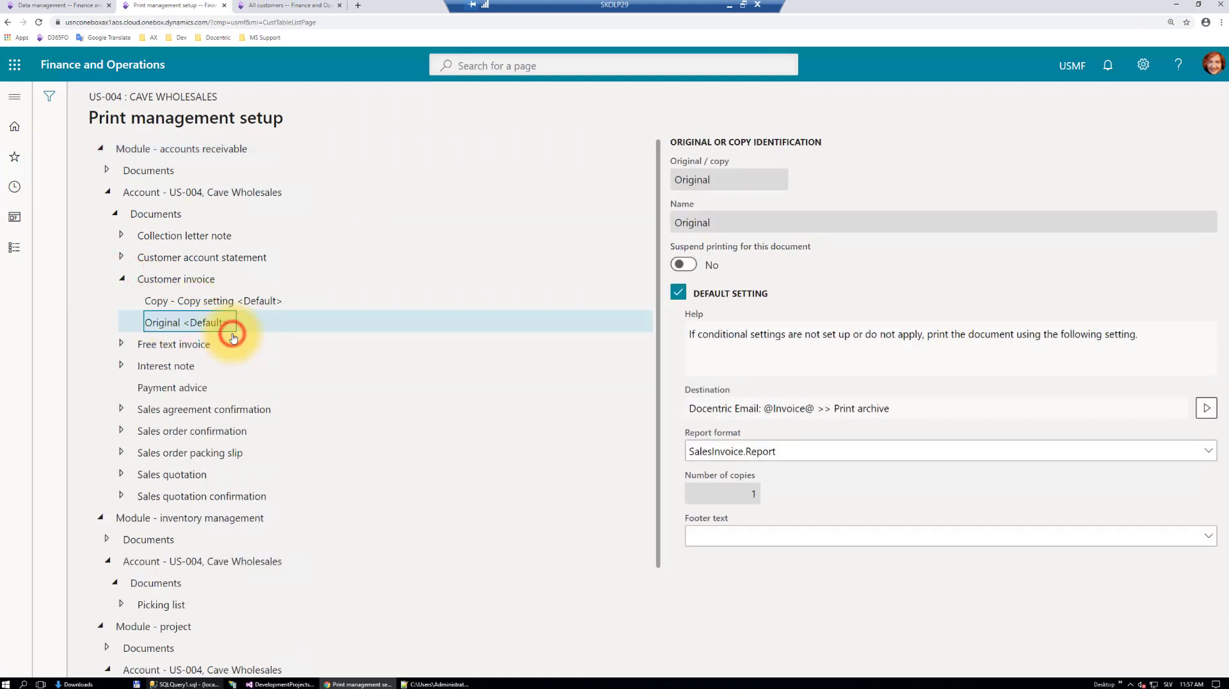
Turn off saving in print archive and preview before print in the Docentric email destination of Cave Wholesales' Original customer invoice.
left_click(1206, 408)
left_click(1142, 453)
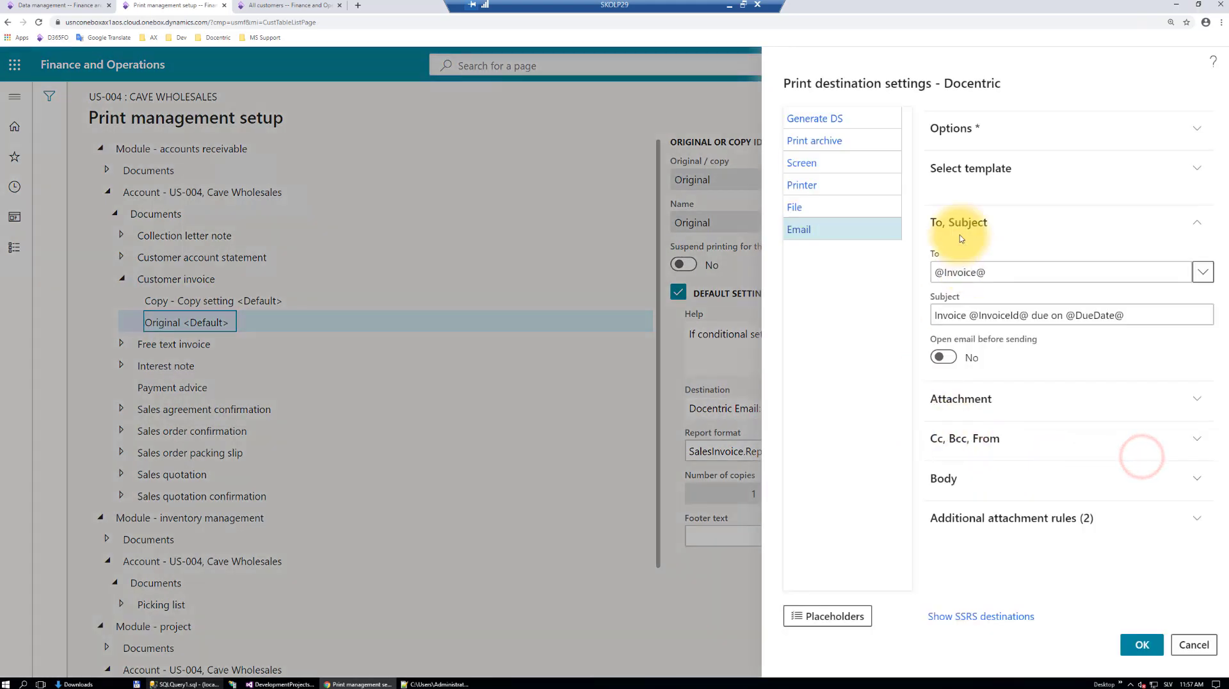
left_click(988, 128)
left_click(939, 176)
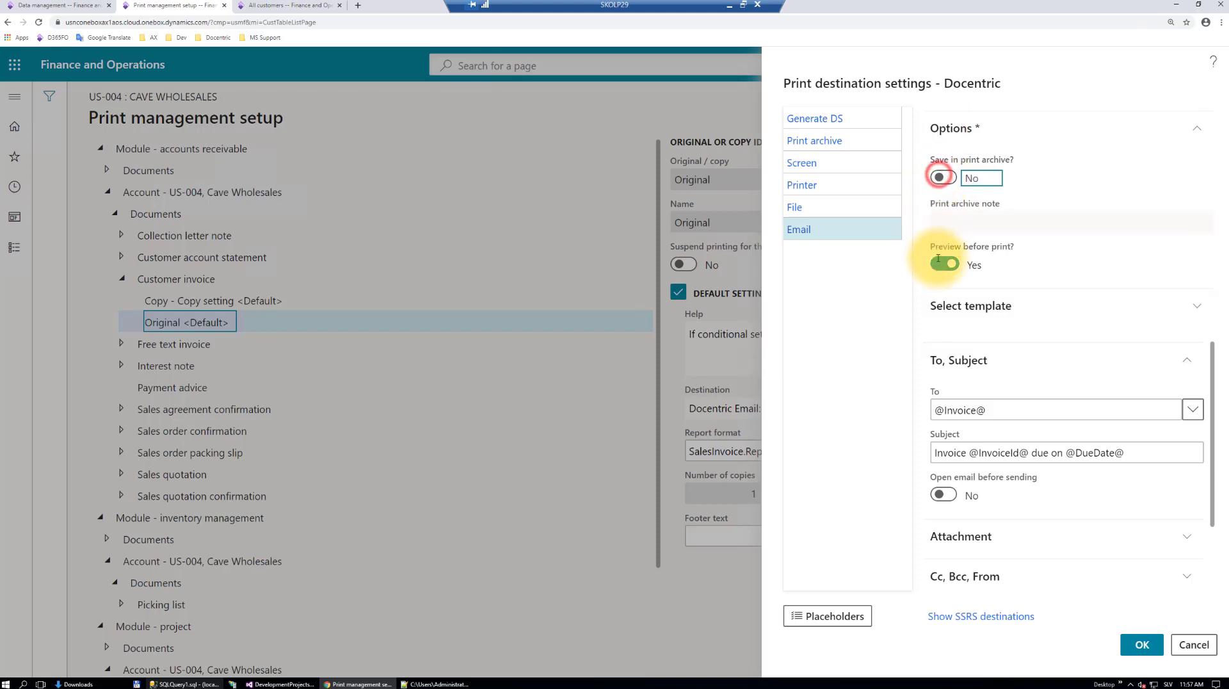
left_click(940, 262)
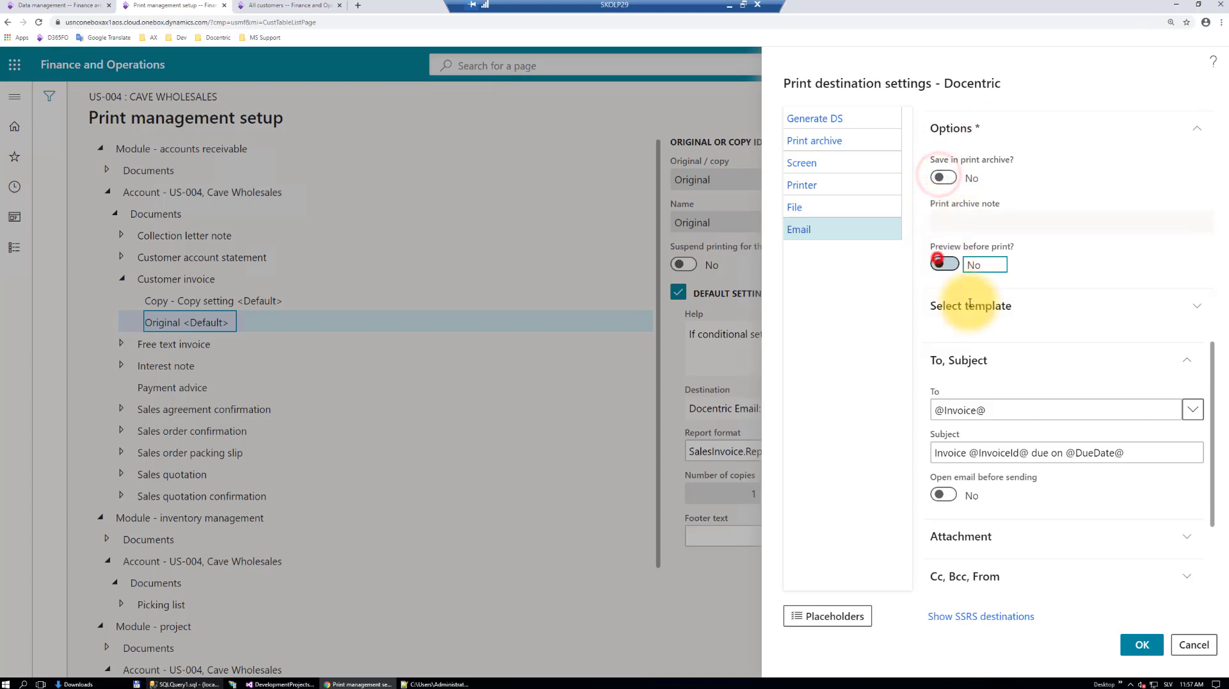
Append "overriden" to the email subject of the invoice destination, save it, and return to the customer list.
left_click(1144, 453)
type("overriden")
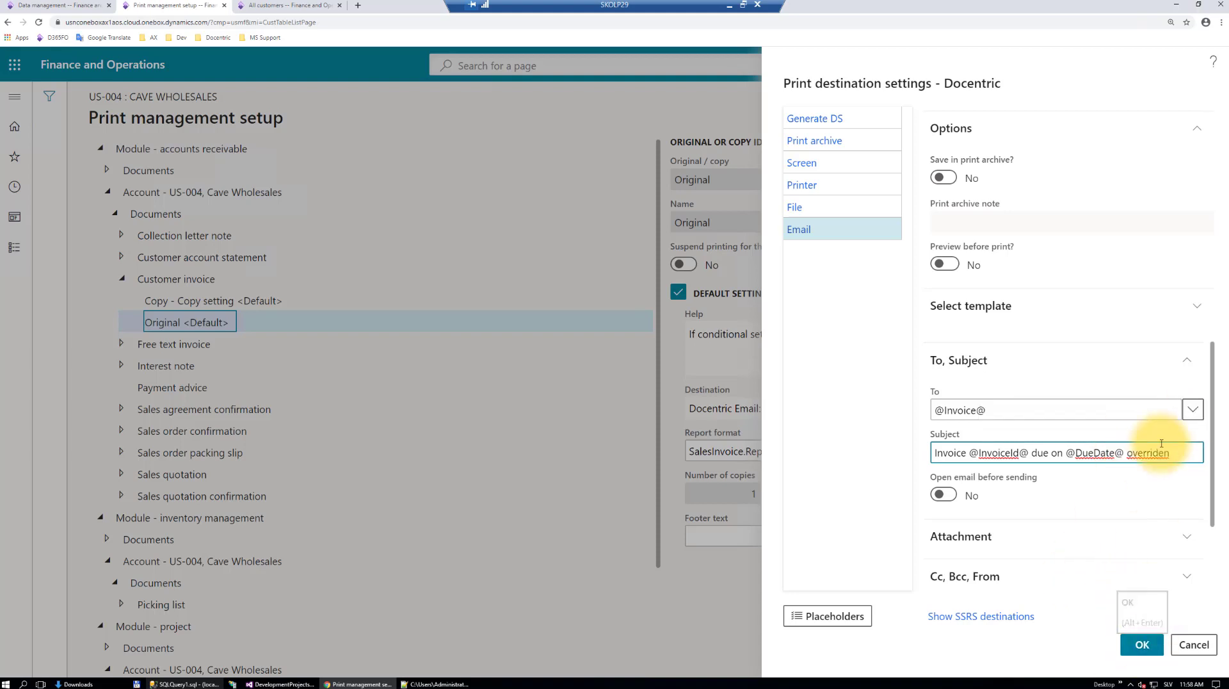
left_click(1142, 645)
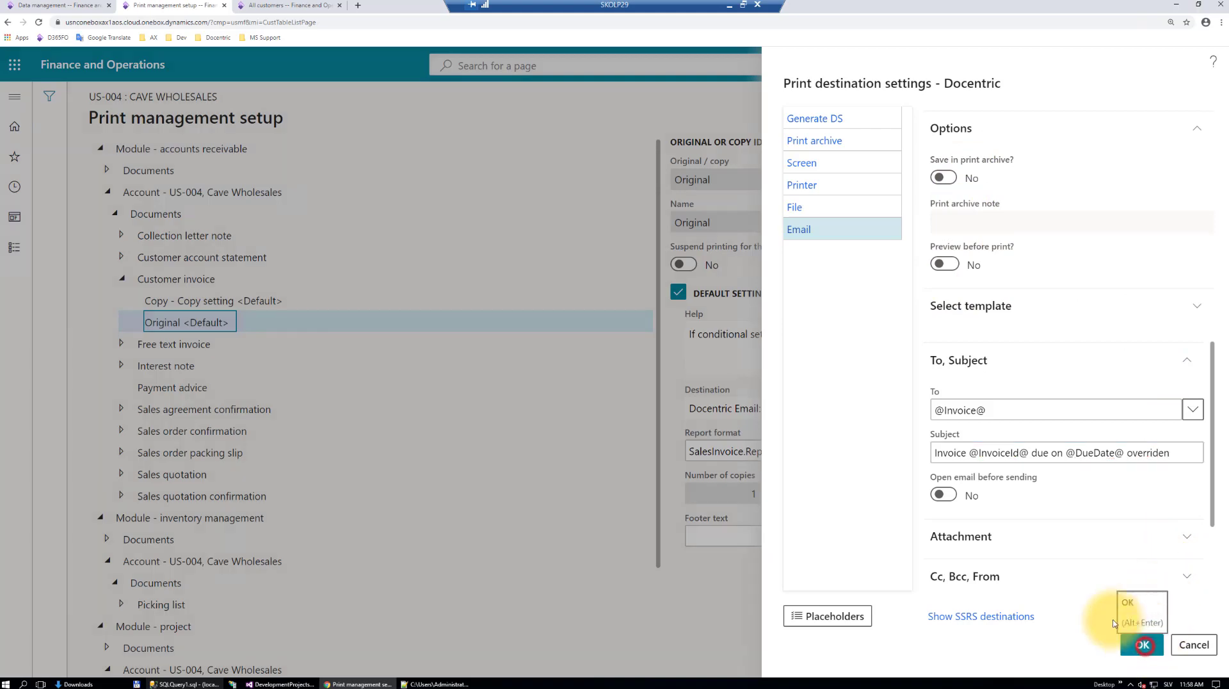
left_click(236, 300)
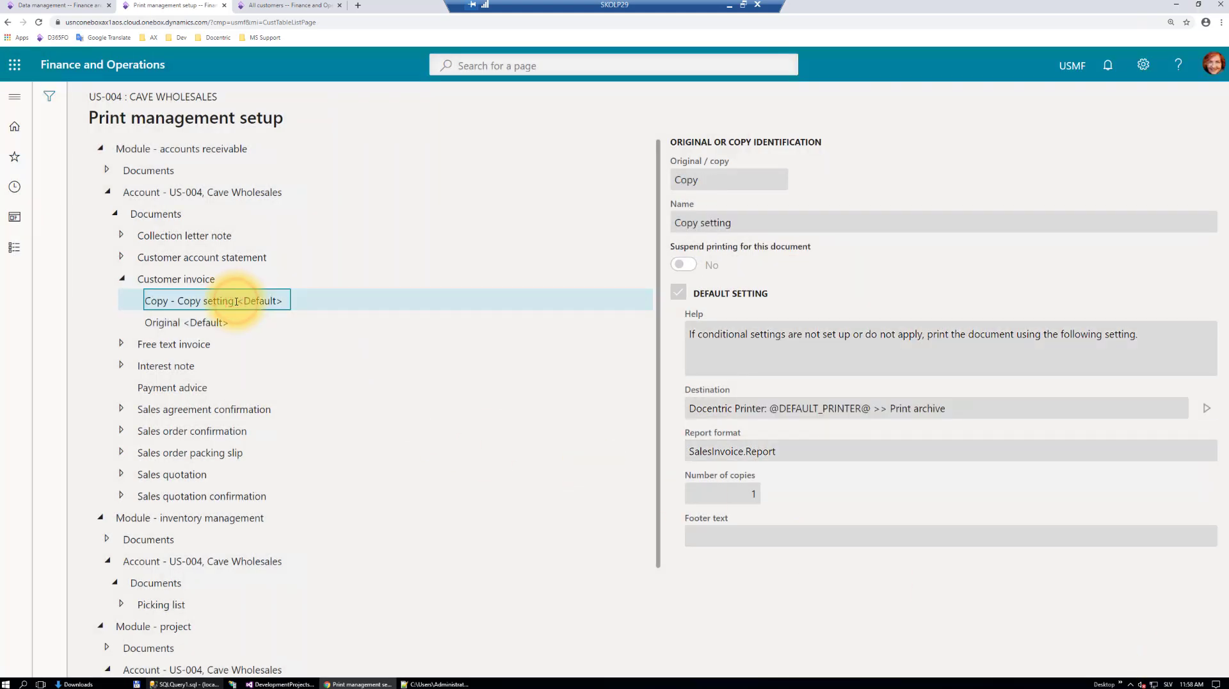
key("Escape")
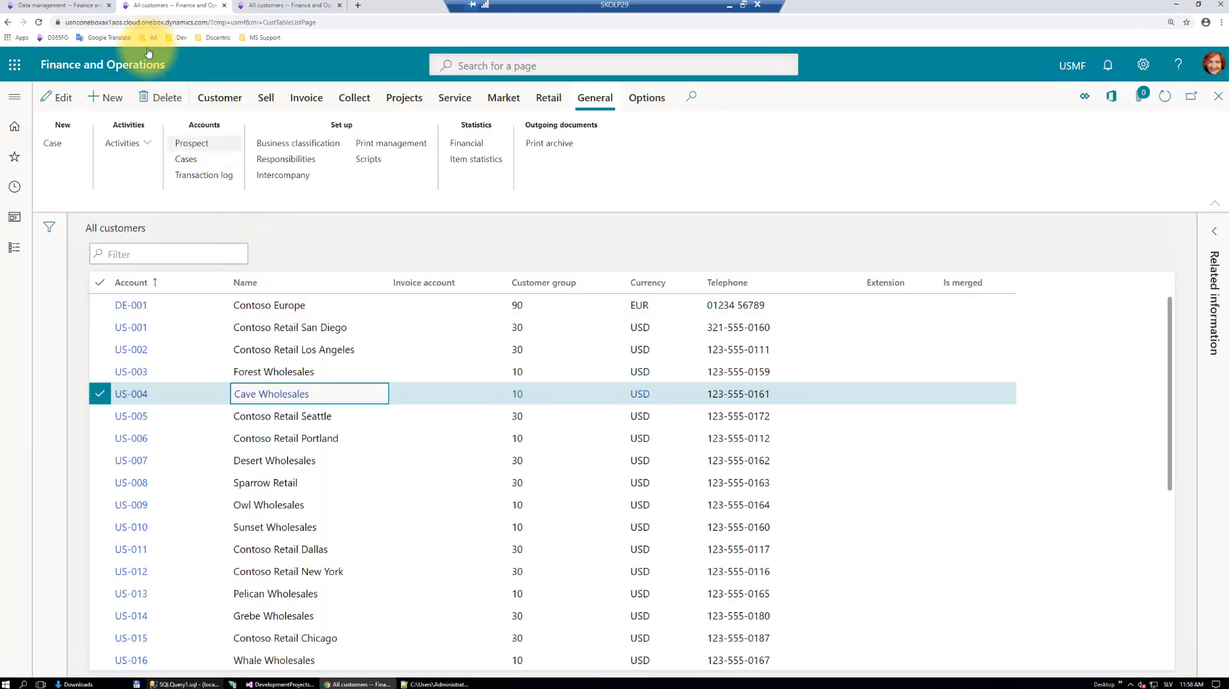
Run the PrintMgmtCopyToLegalEntity data project to copy the settings into USPI and refresh its execution status.
left_click(58, 6)
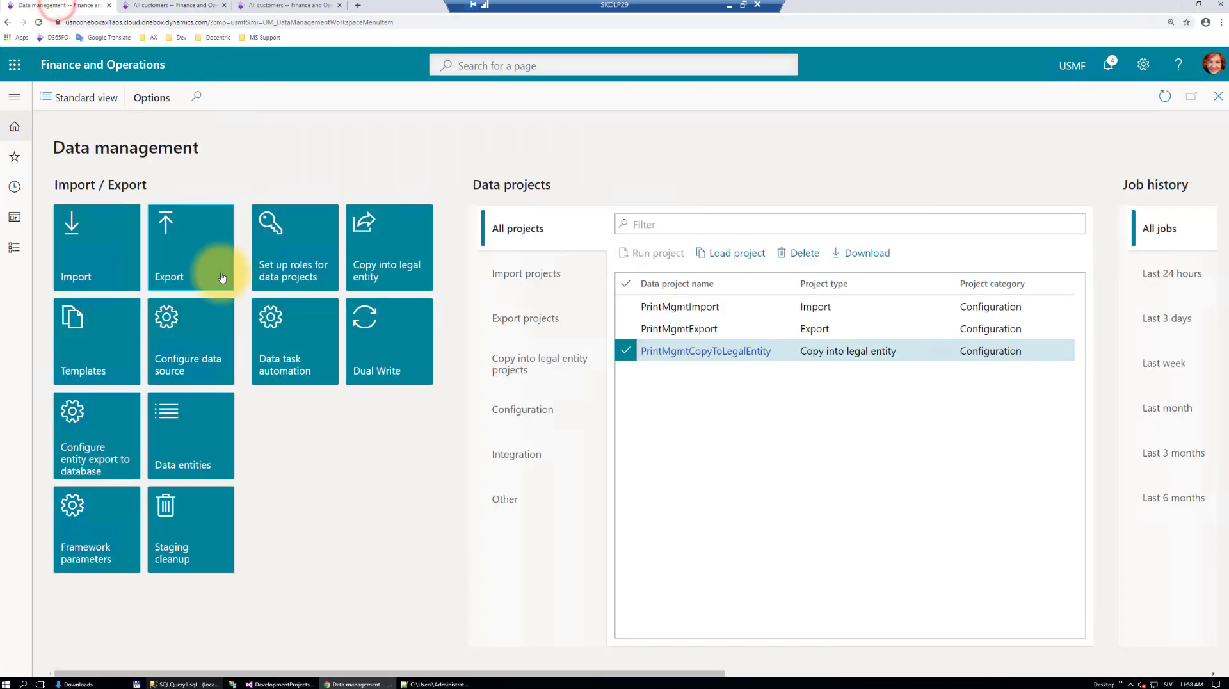
left_click(664, 351)
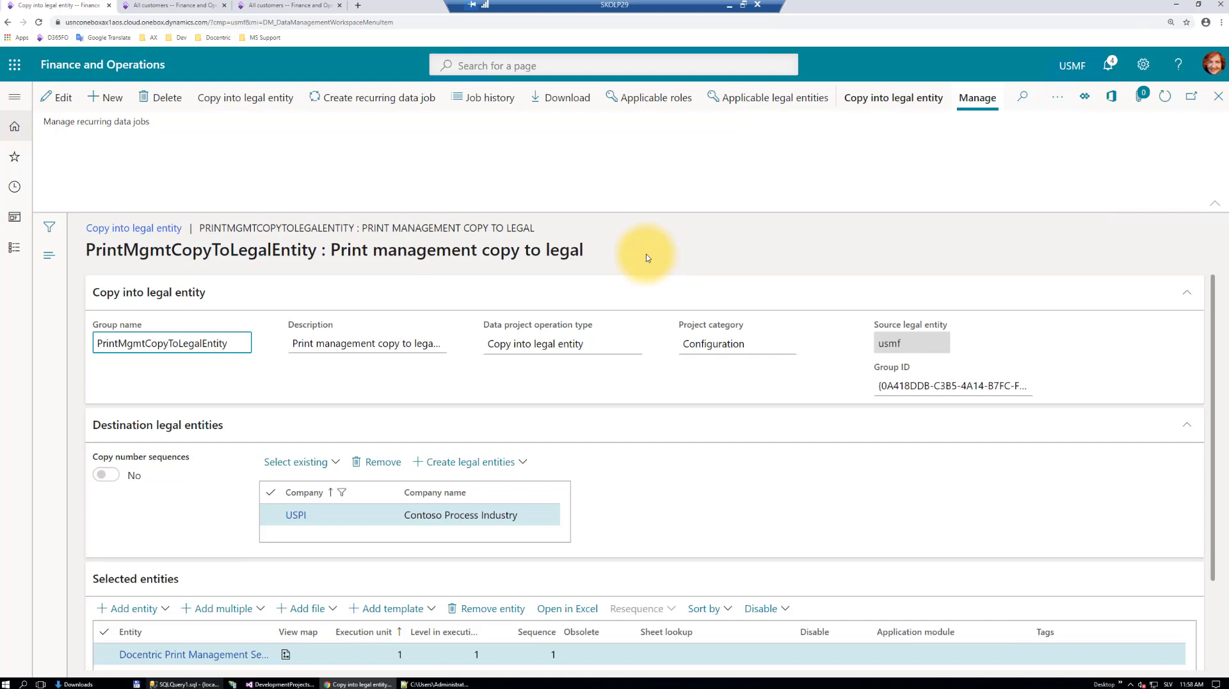
left_click(224, 101)
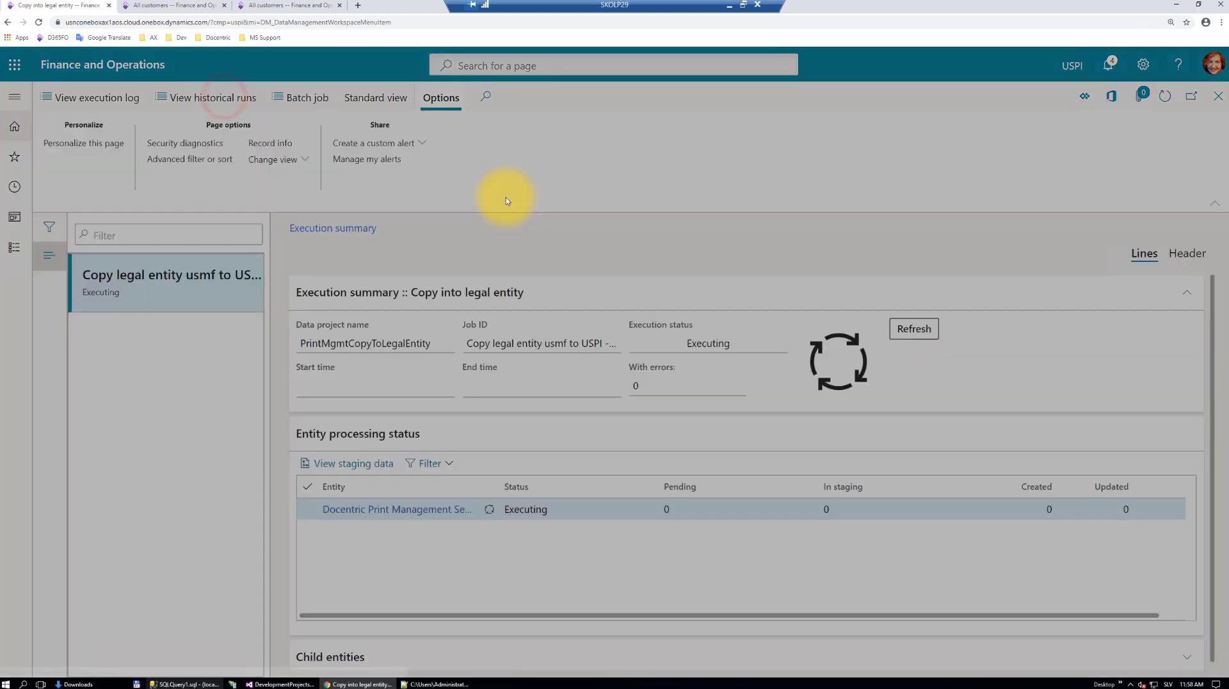
left_click(761, 356)
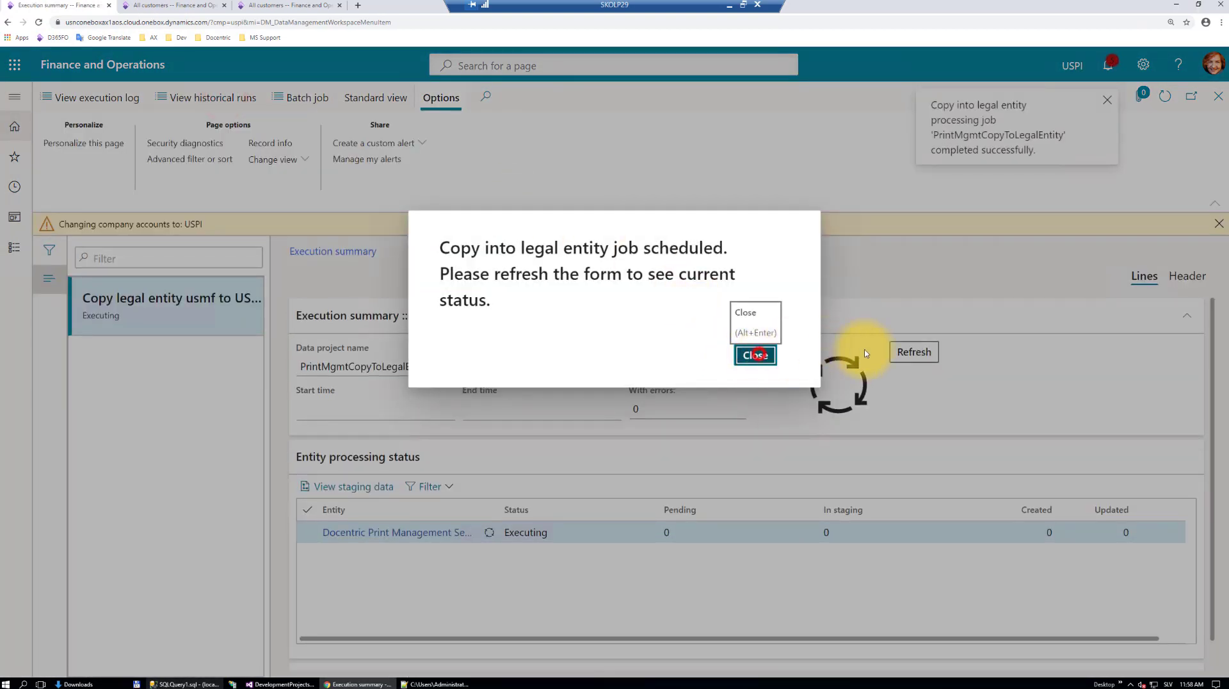
left_click(914, 351)
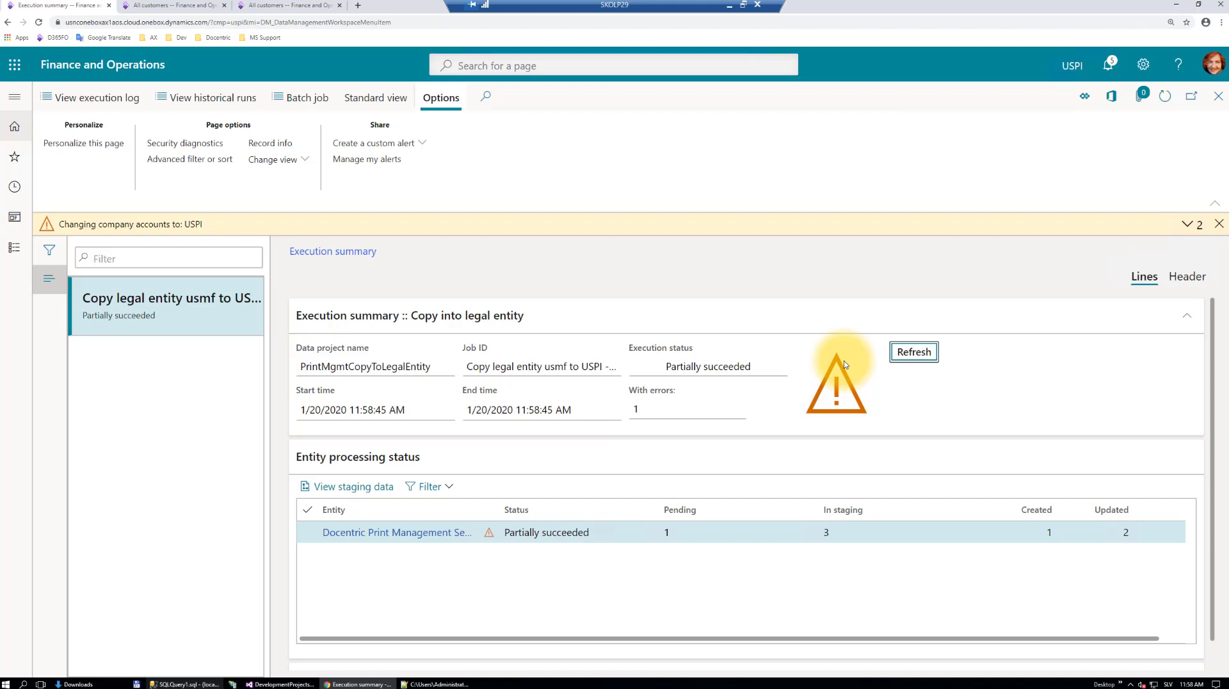
Examine the copy job's staging records, checking the status and messages of the Cave Wholesales and Contoso Europe customer overrides.
left_click(363, 486)
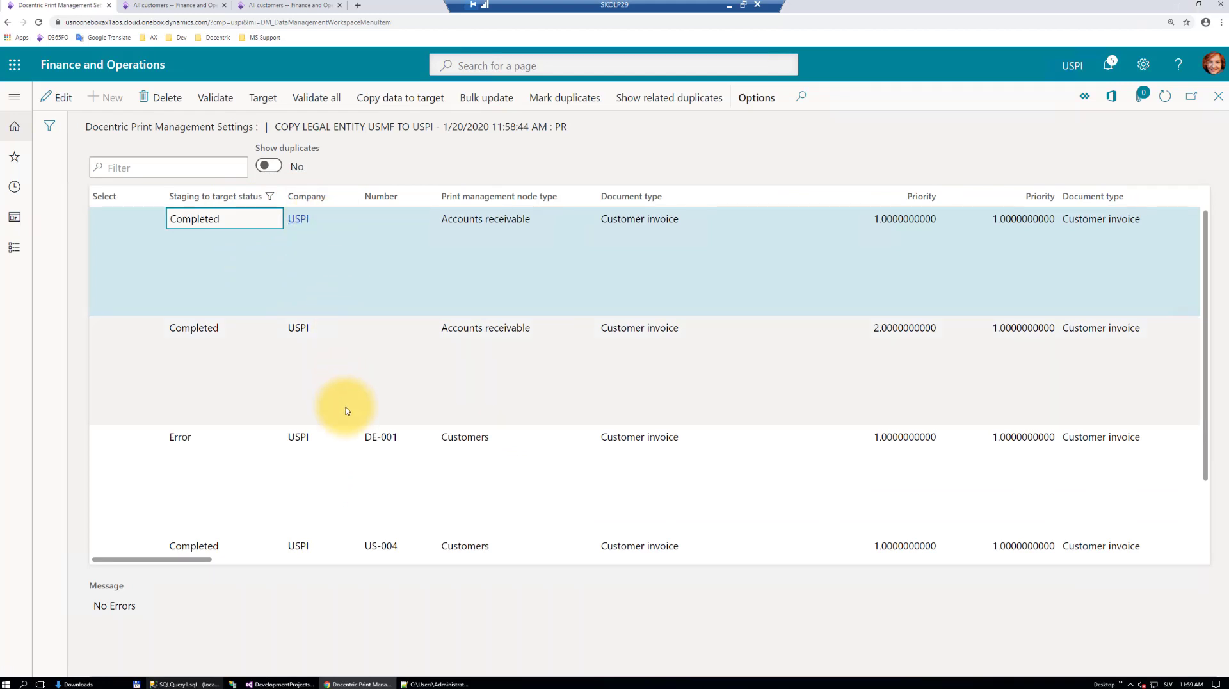
scroll(356, 343, "down", 1)
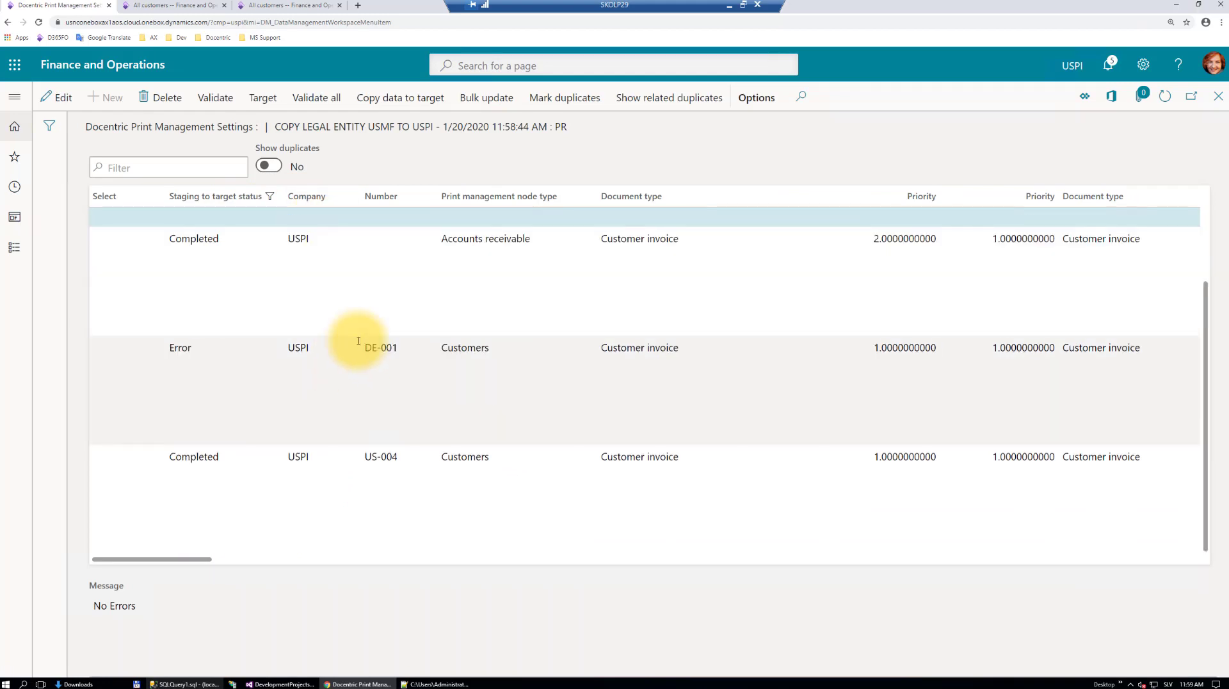
scroll(351, 337, "up", 1)
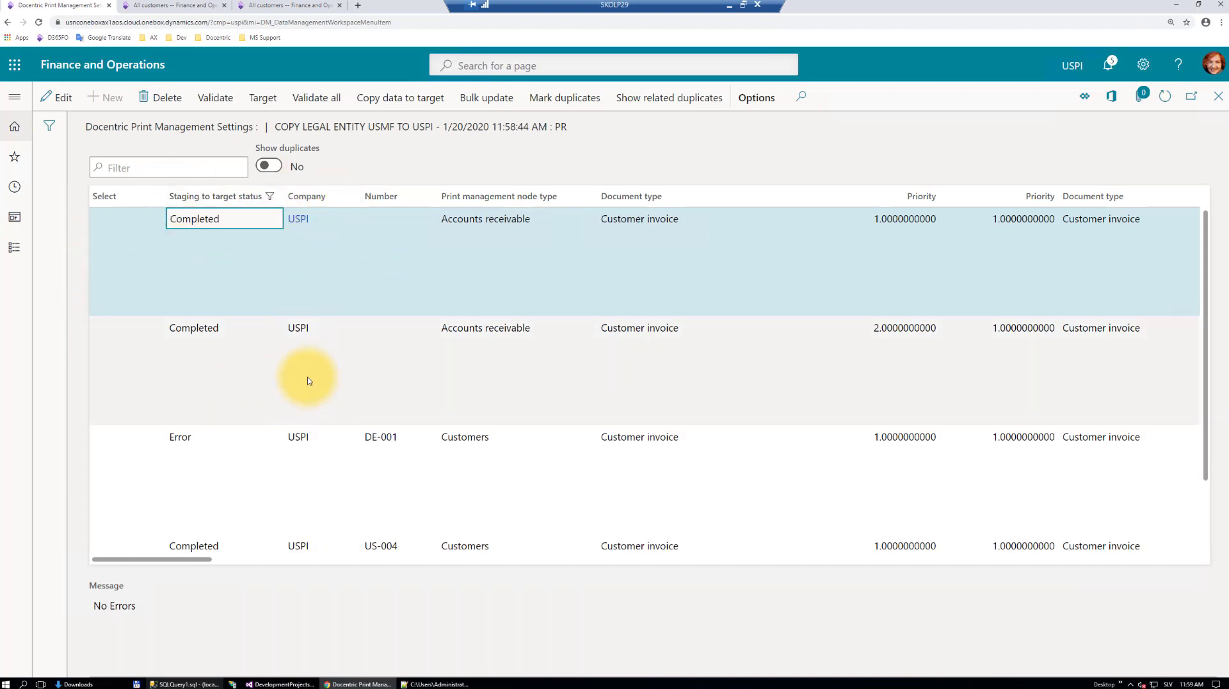
scroll(307, 380, "down", 2)
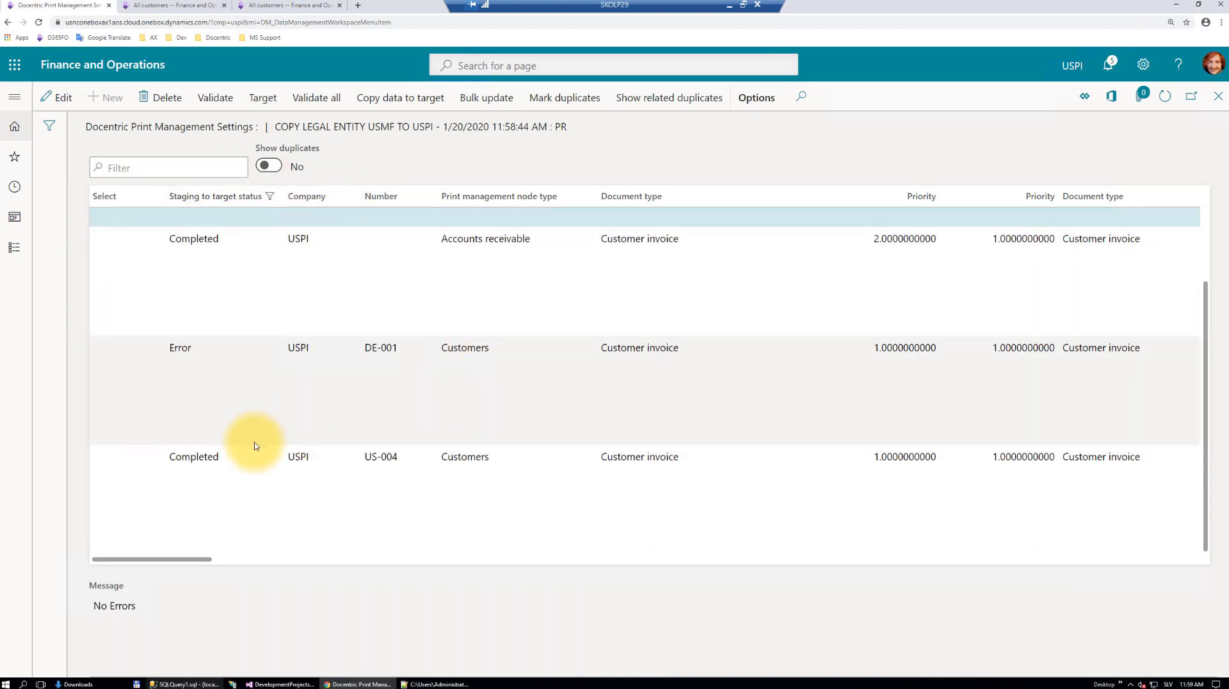
left_click(378, 469)
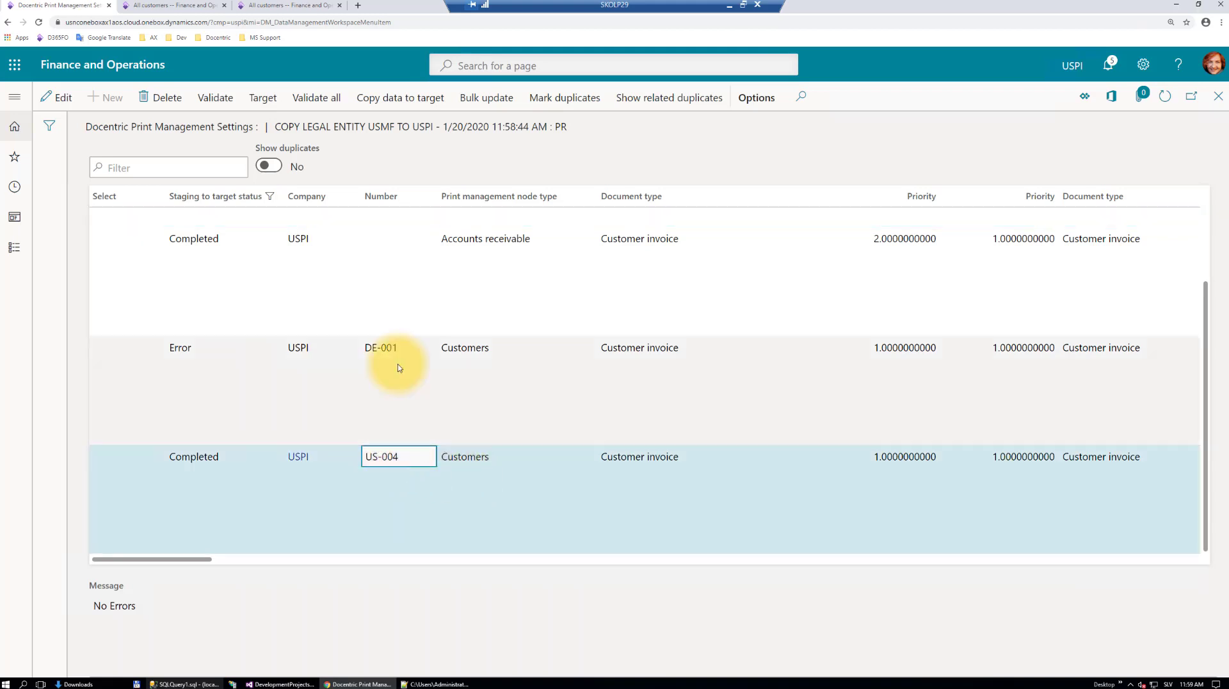
left_click(396, 365)
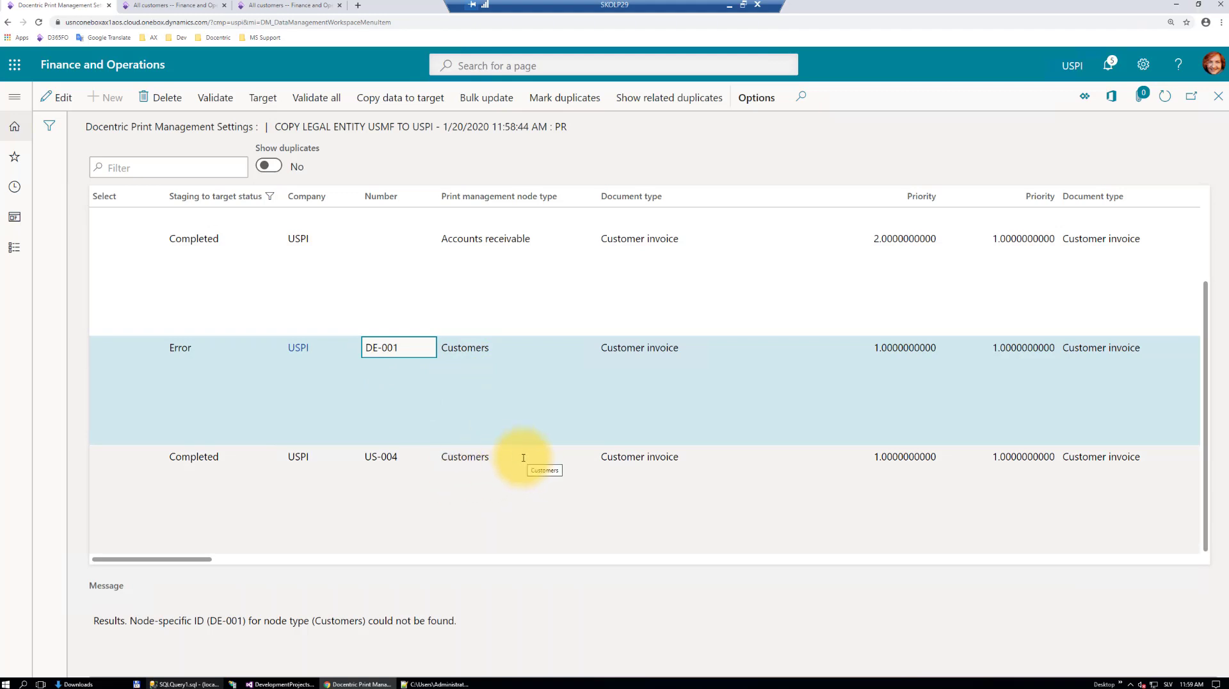
key("Escape")
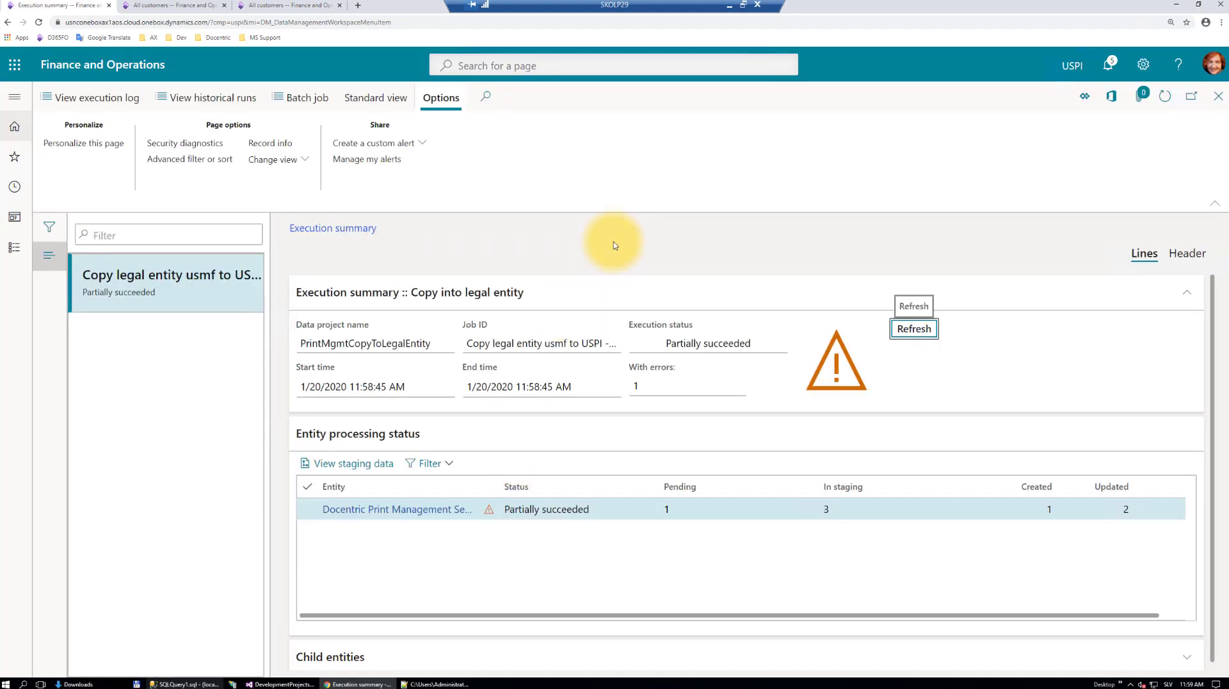
key("Escape")
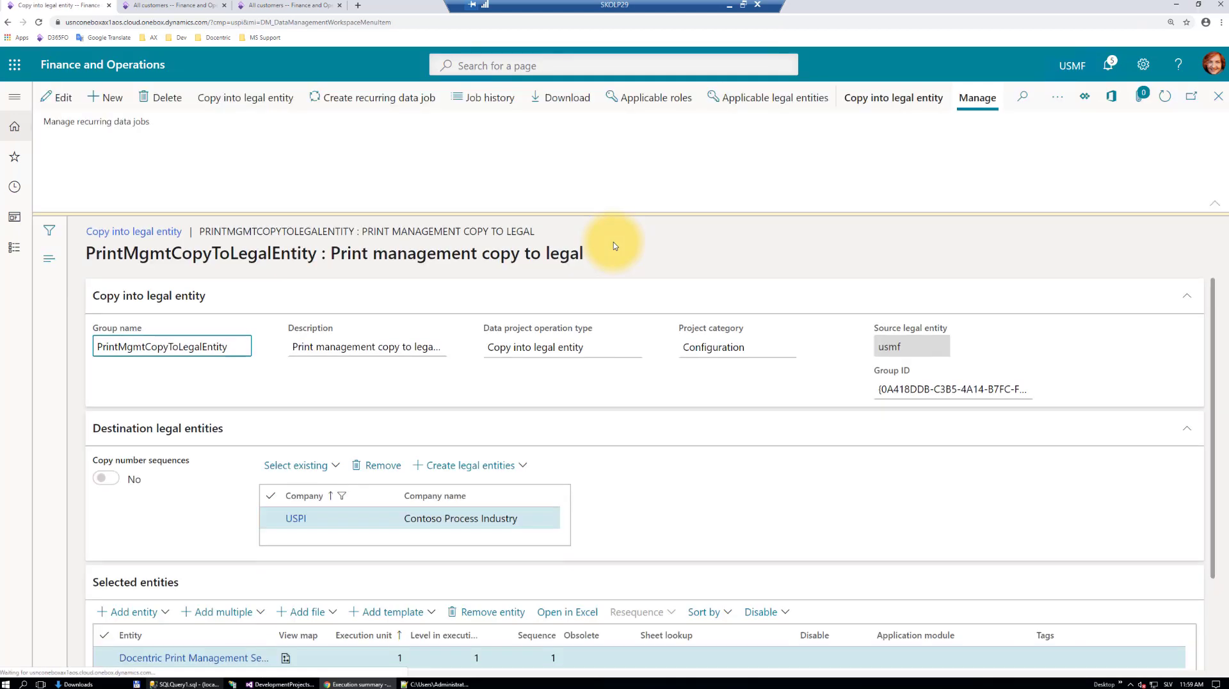
left_click(729, 4)
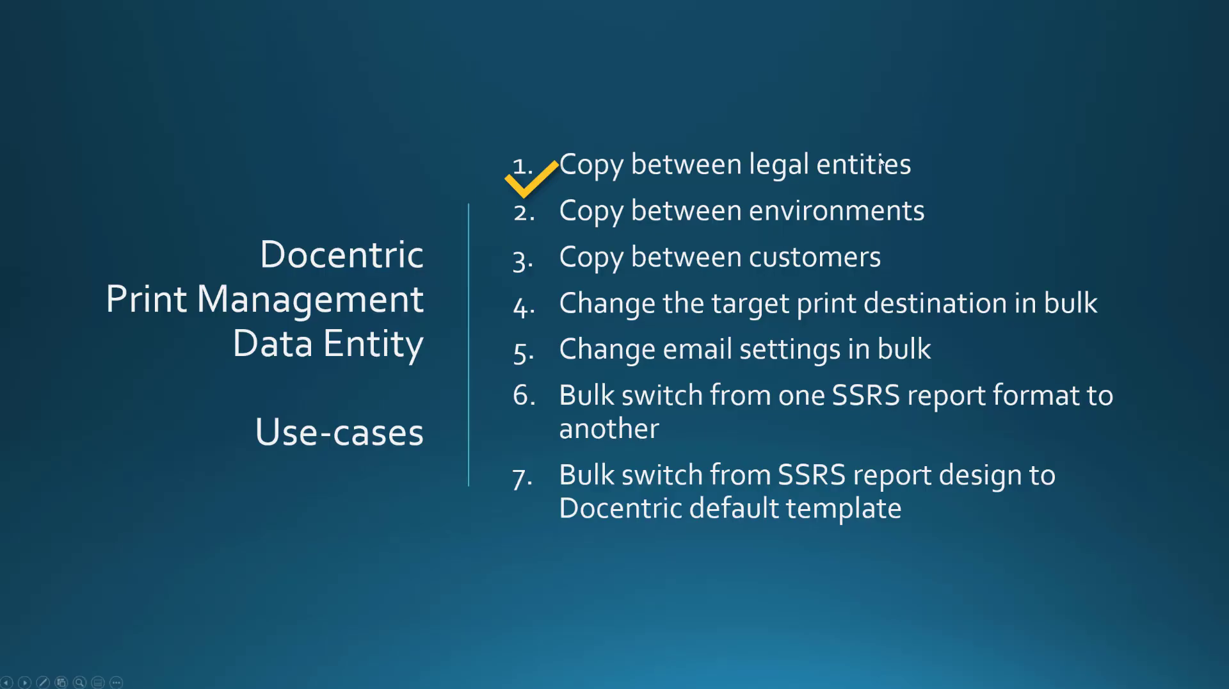